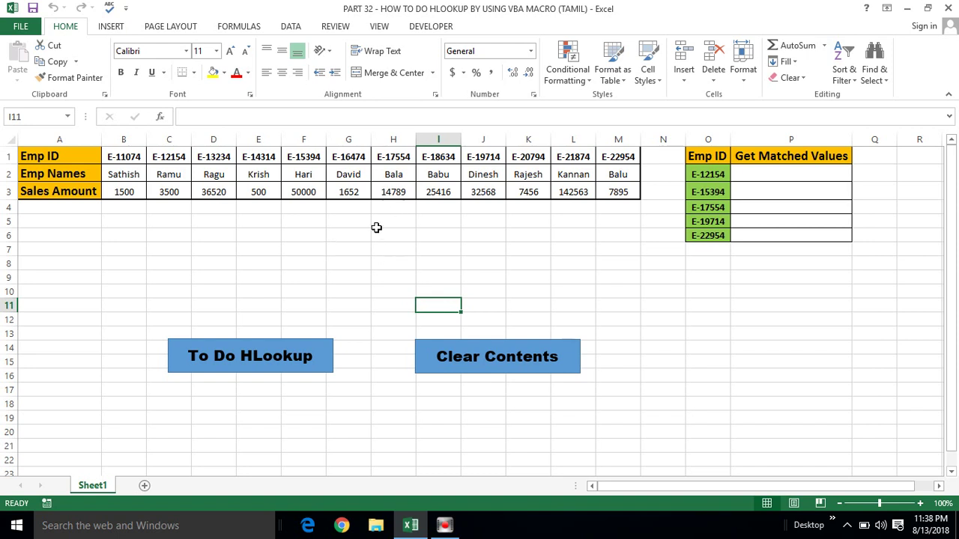
# Select part of the employee table, then the Get Matched Values column, to review the data.
pyautogui.click(376, 231)
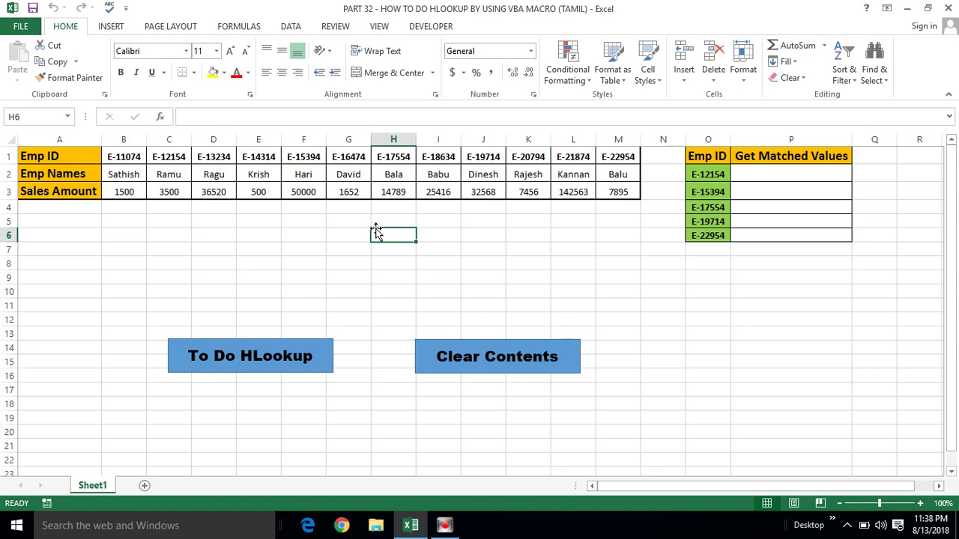
pyautogui.click(281, 239)
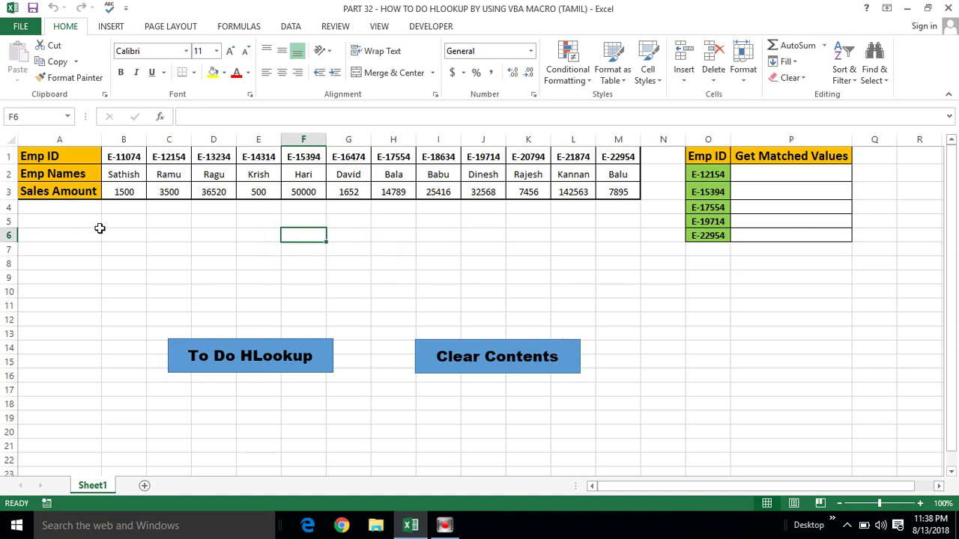
pyautogui.click(67, 159)
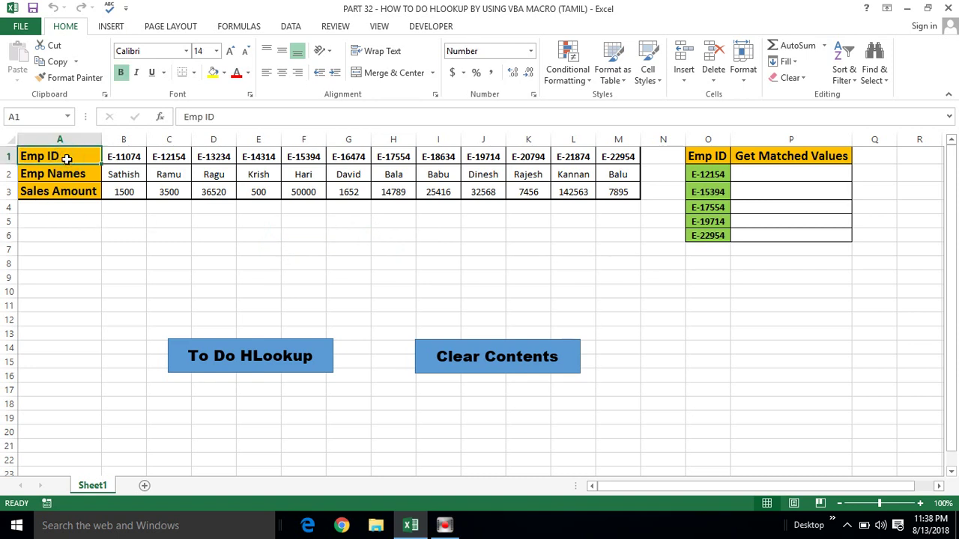
pyautogui.hotkey('shift', 'Down')
pyautogui.hotkey('shift', 'Down')
pyautogui.hotkey('shift', 'Right')
pyautogui.hotkey('shift', 'Right')
pyautogui.hotkey('shift', 'Right')
pyautogui.hotkey('shift', 'Right')
pyautogui.hotkey('shift', 'Right')
pyautogui.hotkey('shift', 'Right')
pyautogui.hotkey('shift', 'Right')
pyautogui.hotkey('shift', 'Right')
pyautogui.hotkey('shift', 'Right')
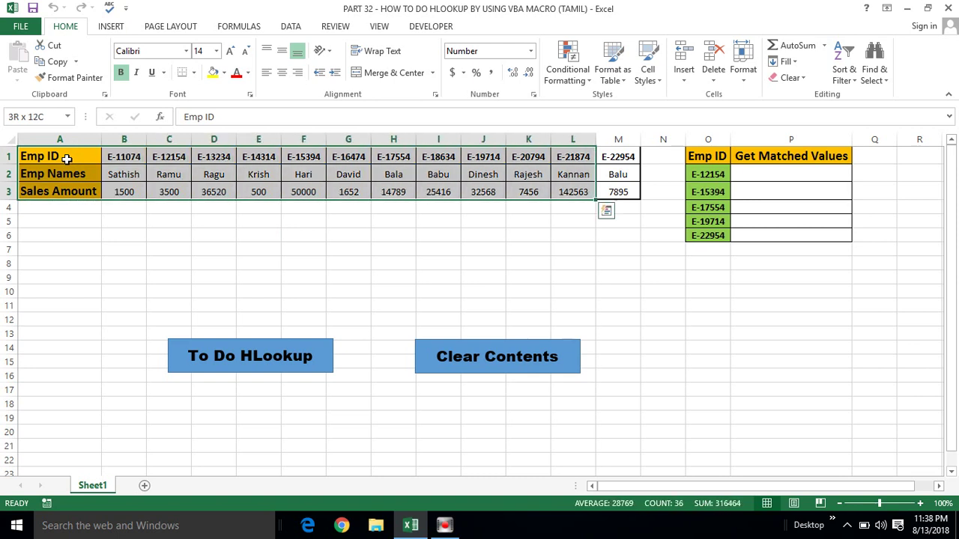
pyautogui.hotkey('shift', 'Right')
pyautogui.click(43, 159)
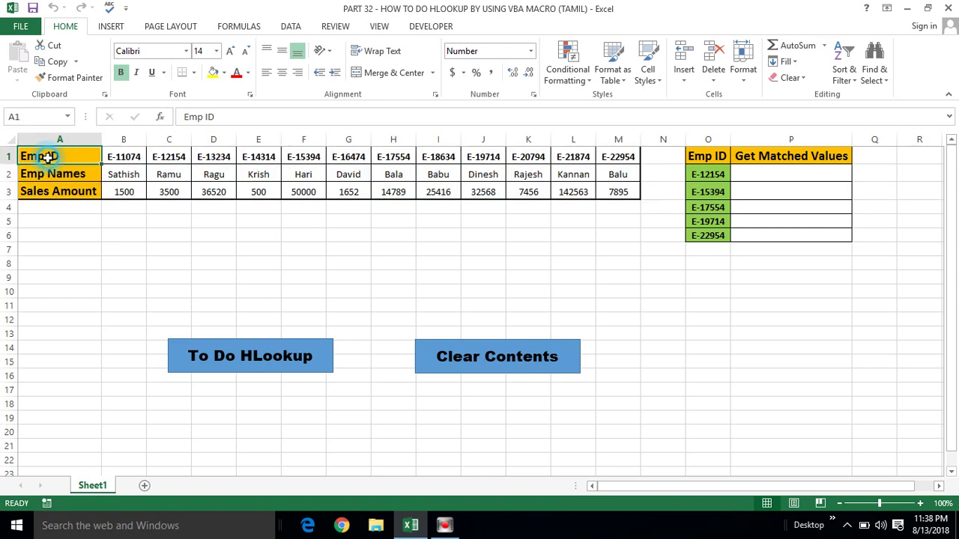
pyautogui.click(786, 171)
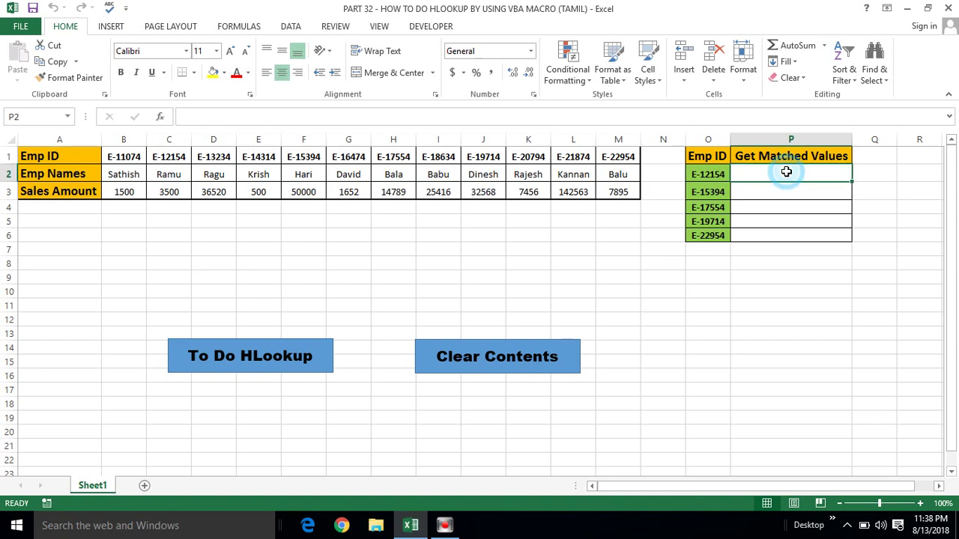
pyautogui.hotkey('shift', 'Down')
pyautogui.hotkey('shift', 'Down')
pyautogui.hotkey('shift', 'Down')
pyautogui.hotkey('shift', 'Down')
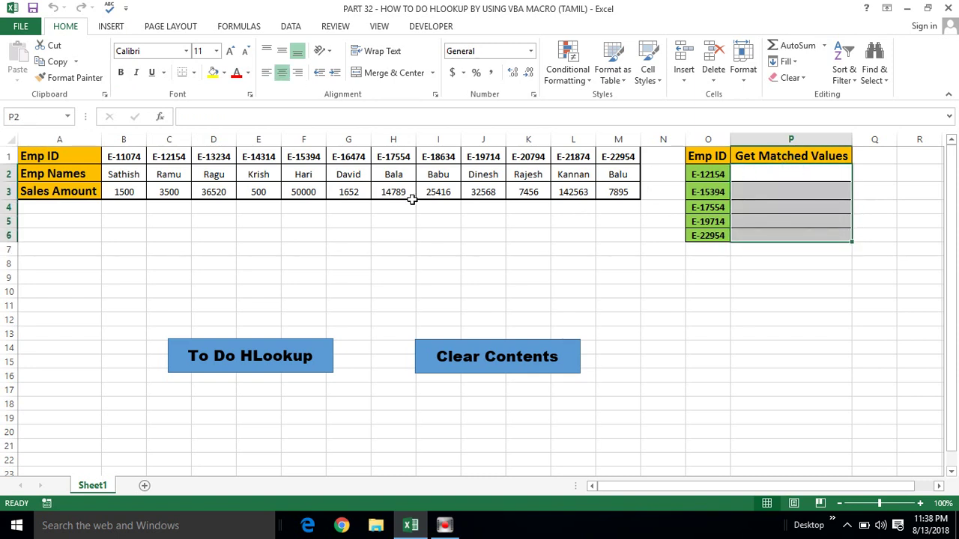
# Reselect the Emp ID, name and Sales Amount rows, then hide Excel to show the desktop.
pyautogui.click(97, 153)
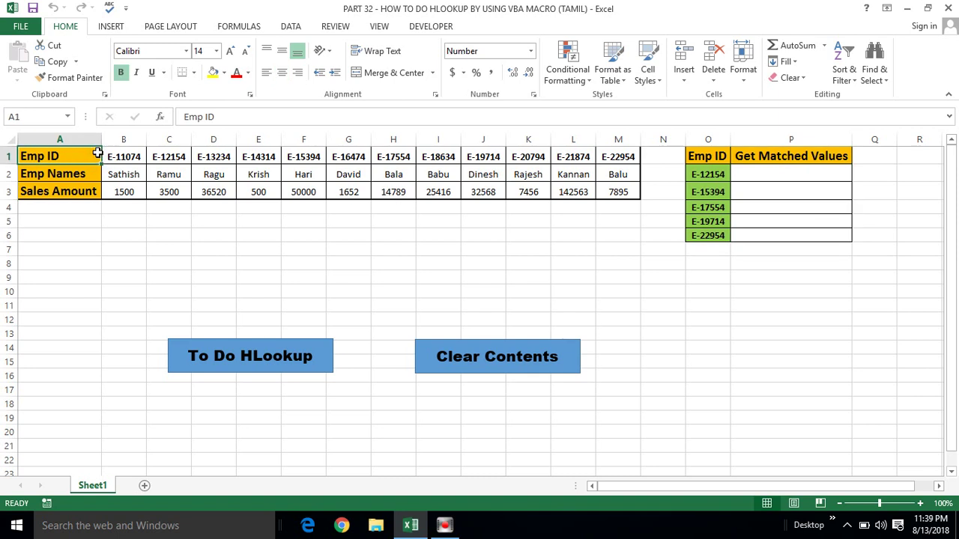
pyautogui.hotkey('shift', 'Right')
pyautogui.hotkey('shift', 'Right')
pyautogui.hotkey('shift', 'Right')
pyautogui.hotkey('shift', 'Right')
pyautogui.hotkey('shift', 'Right')
pyautogui.hotkey('shift', 'Right')
pyautogui.hotkey('shift', 'Right')
pyautogui.hotkey('shift', 'Right')
pyautogui.hotkey('shift', 'Down')
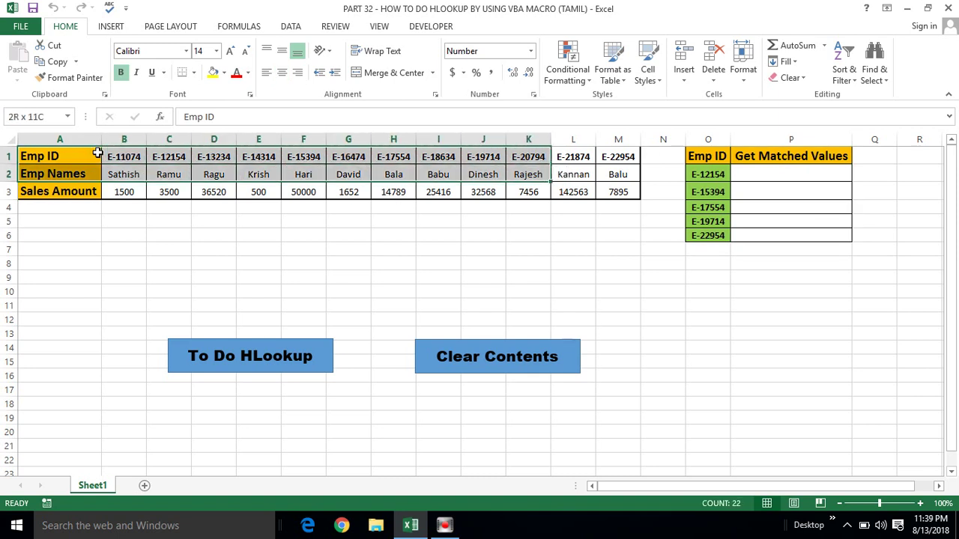
pyautogui.hotkey('shift', 'Down')
pyautogui.hotkey('shift', 'Right')
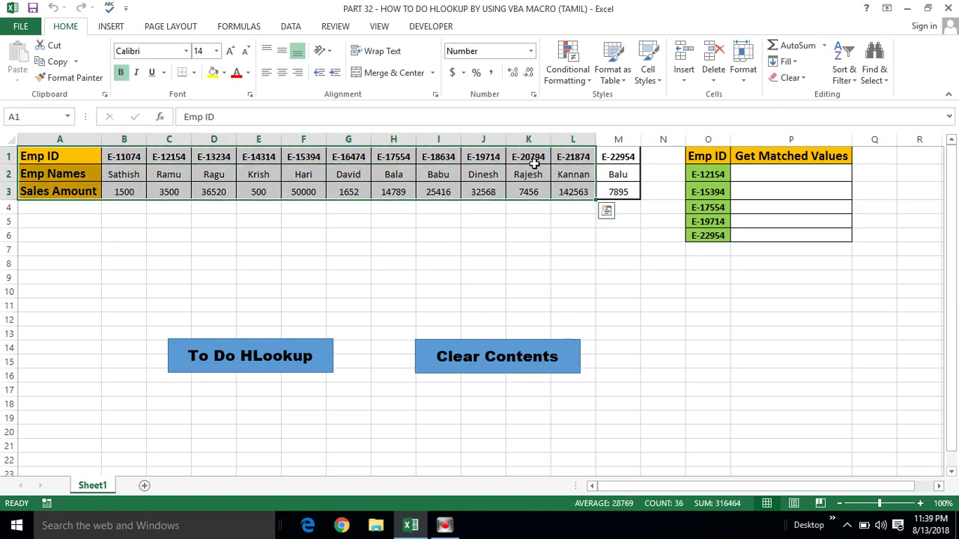
pyautogui.click(757, 187)
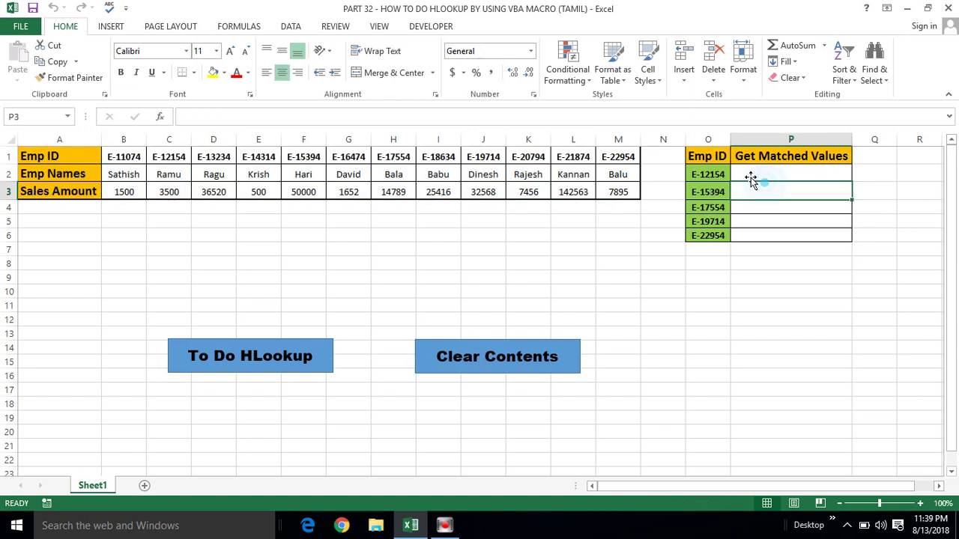
pyautogui.click(71, 154)
pyautogui.hotkey('shift', 'Right')
pyautogui.hotkey('shift', 'Right')
pyautogui.hotkey('shift', 'Right')
pyautogui.hotkey('shift', 'Right')
pyautogui.hotkey('shift', 'Right')
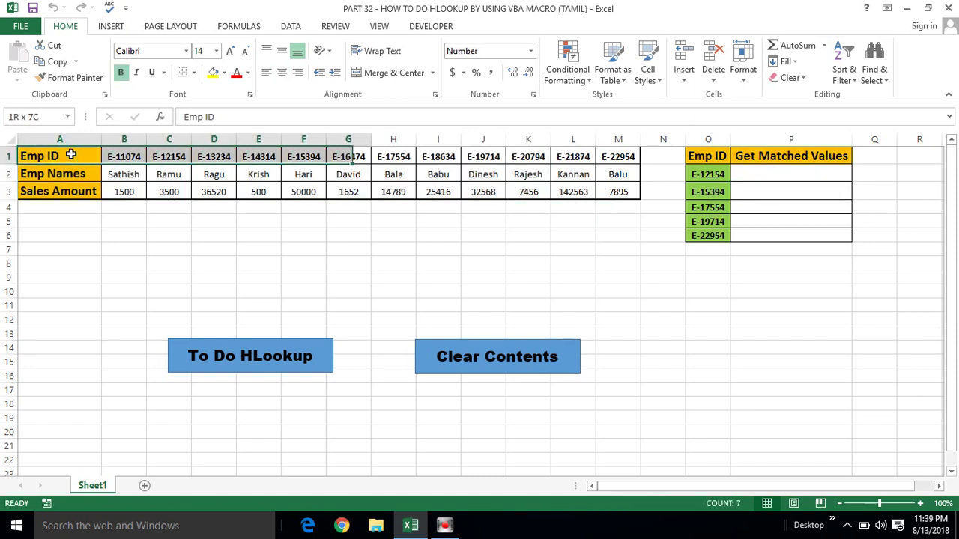
pyautogui.hotkey('shift', 'Right')
pyautogui.hotkey('shift', 'Right')
pyautogui.hotkey('shift', 'Right')
pyautogui.hotkey('shift', 'Right')
pyautogui.hotkey('shift', 'Right')
pyautogui.hotkey('shift', 'Right')
pyautogui.hotkey('shift', 'Right')
pyautogui.hotkey('shift', 'Left')
pyautogui.hotkey('shift', 'Down')
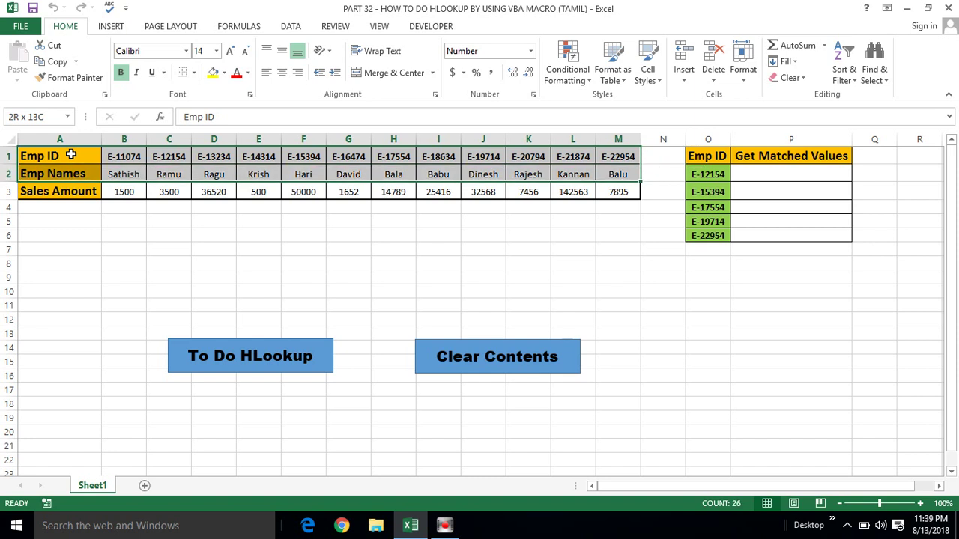
pyautogui.hotkey('shift', 'Down')
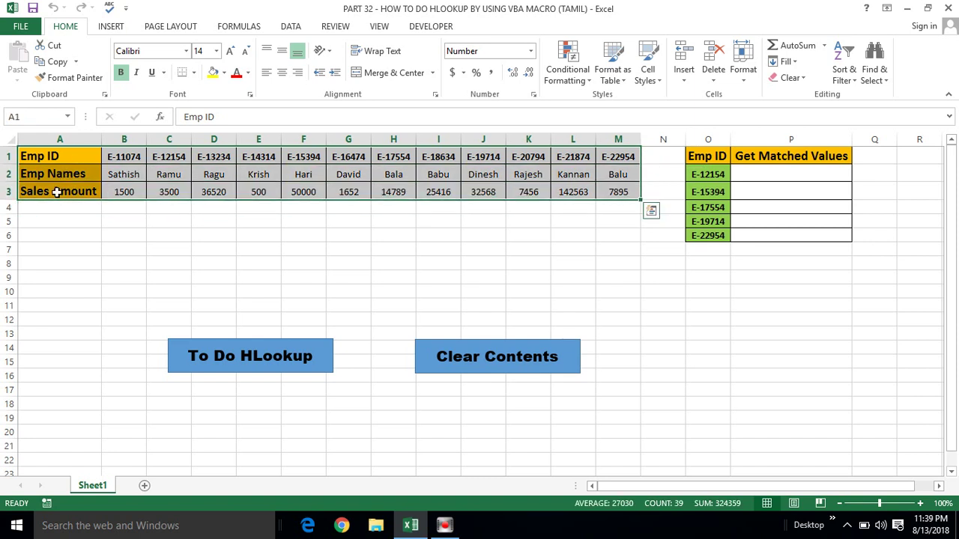
pyautogui.click(76, 231)
pyautogui.hotkey('alt', 'Tab')
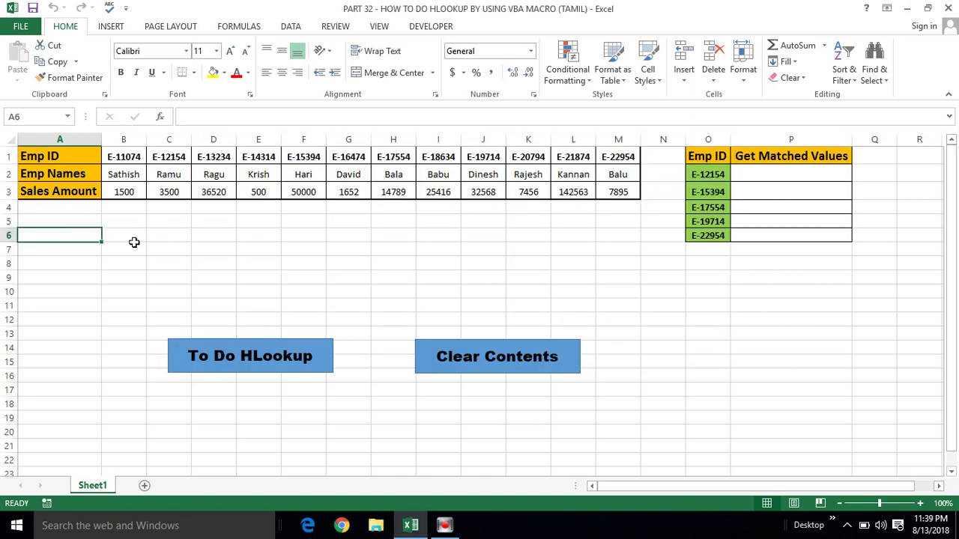
pyautogui.press('super+d')
# Open the PART 30 VLOOKUP workbook from the desktop and enable its macros.
pyautogui.click(75, 241)
pyautogui.doubleClick(75, 243)
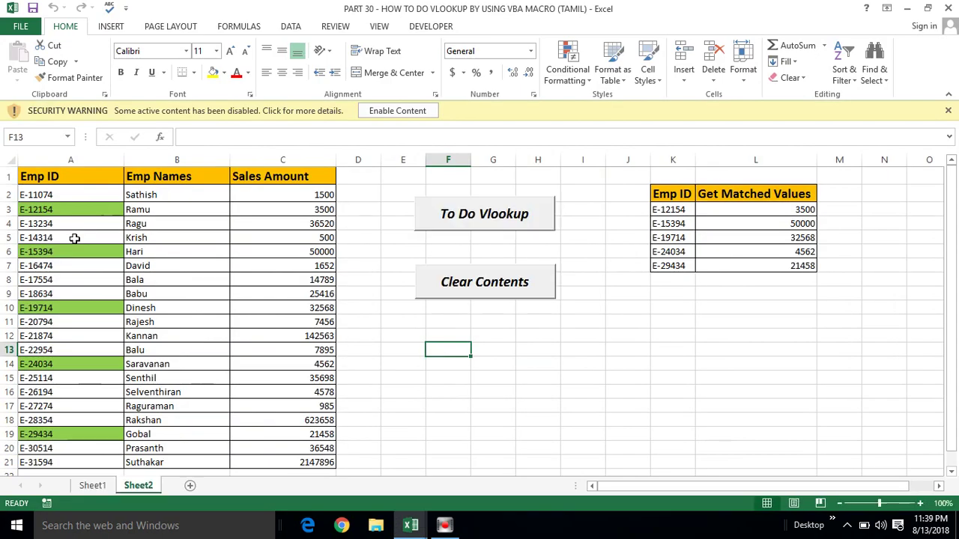
pyautogui.click(395, 111)
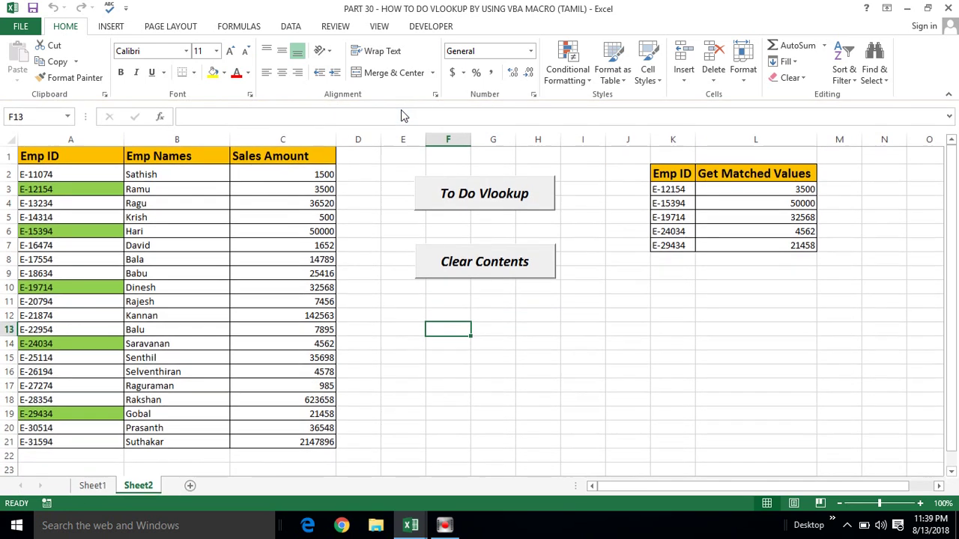
# Select the Emp ID, Emp Names and Sales Amount columns A through C.
pyautogui.click(193, 177)
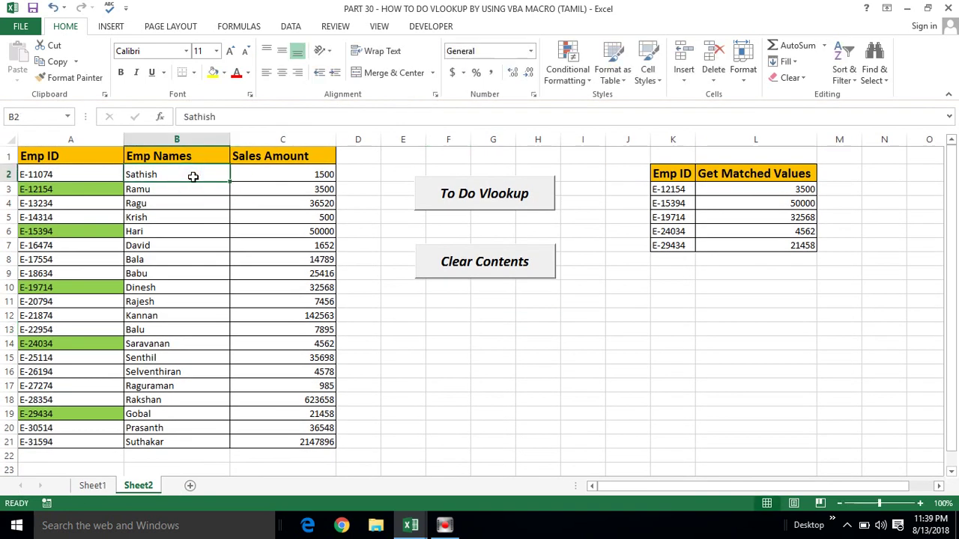
pyautogui.click(80, 152)
pyautogui.click(155, 155)
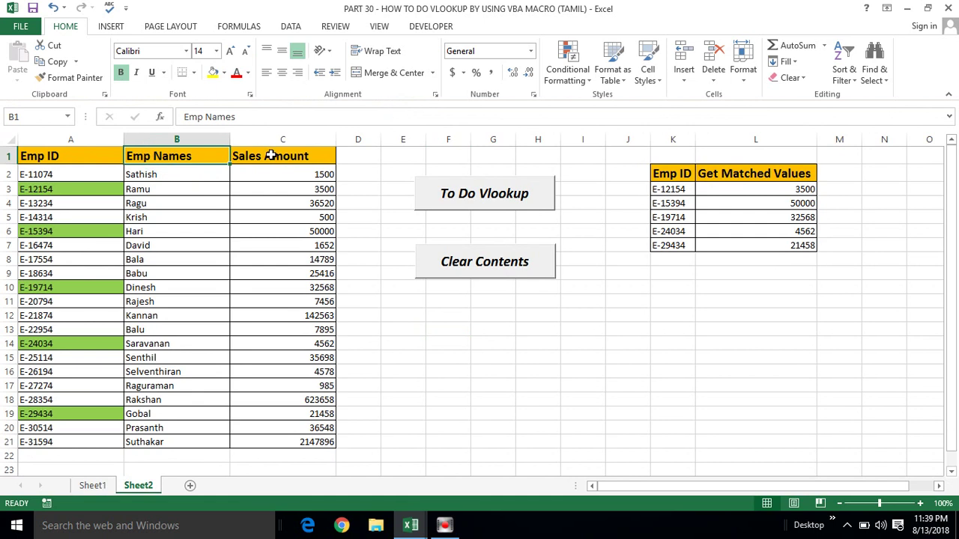
pyautogui.click(271, 155)
pyautogui.click(101, 157)
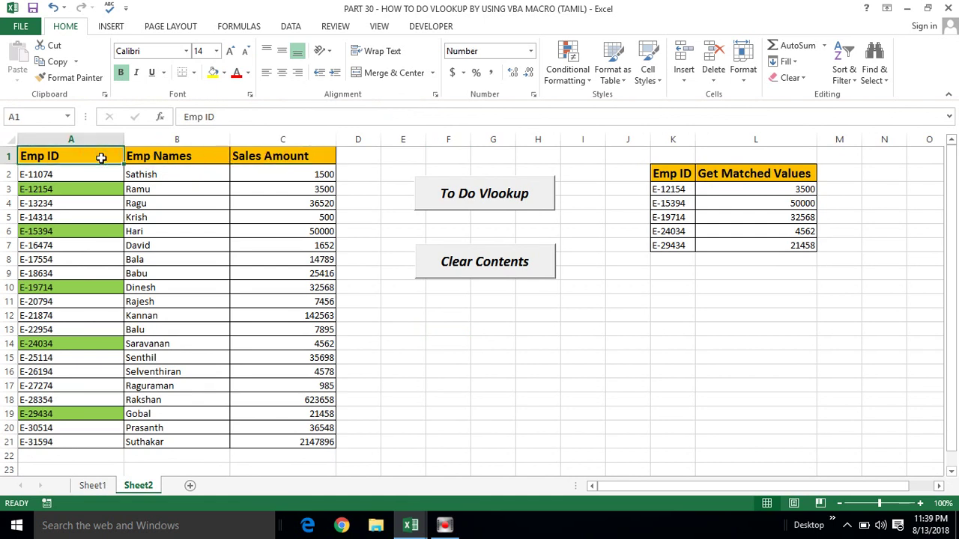
pyautogui.hotkey('ctrl', 'space')
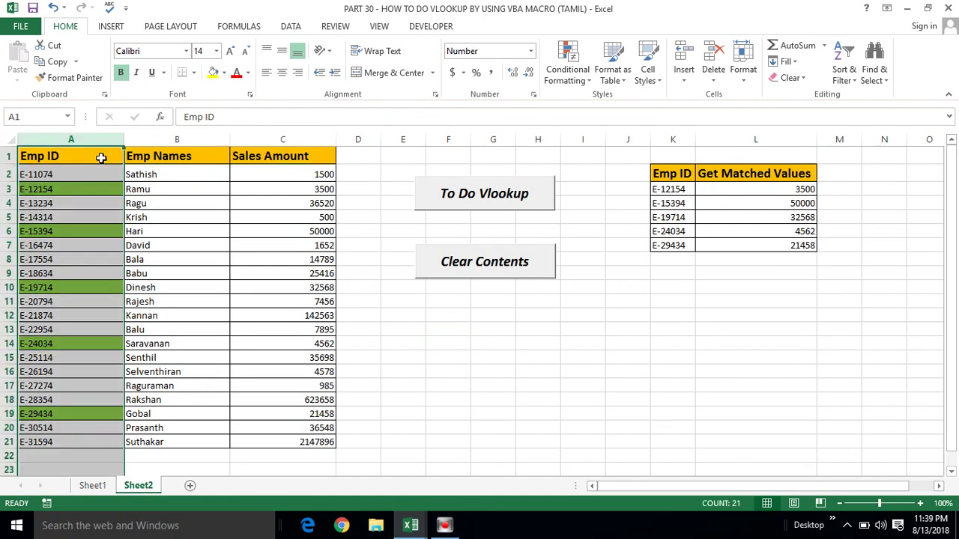
pyautogui.hotkey('shift', 'Right')
pyautogui.hotkey('shift', 'Right')
pyautogui.press('Down')
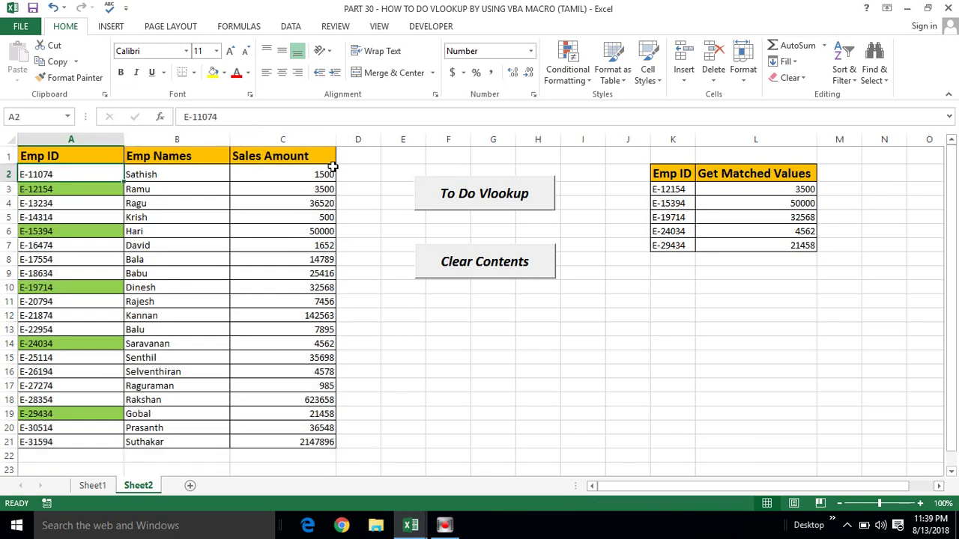
# Review the five lookup IDs and their matched sales values, 3500 through 21458.
pyautogui.click(667, 189)
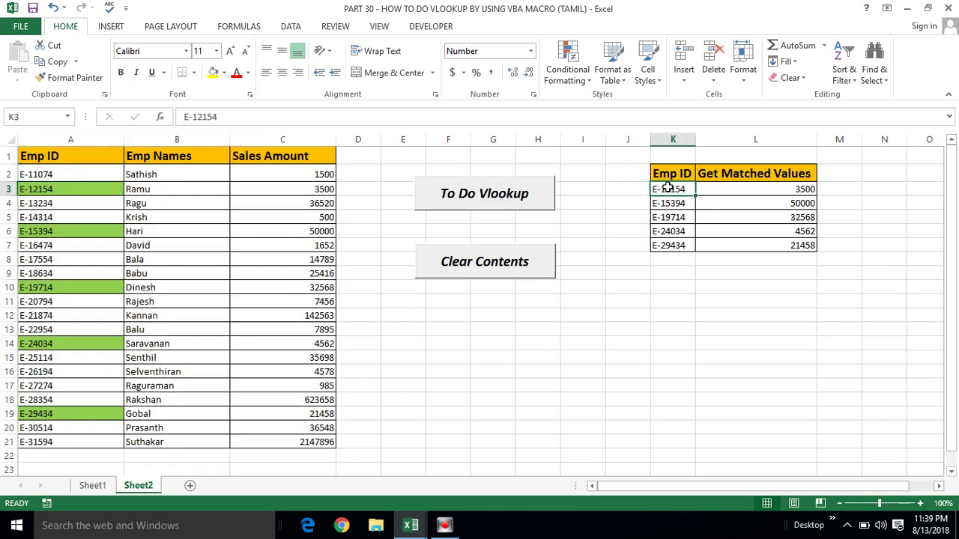
pyautogui.hotkey('ctrl', 'shift', 'Down')
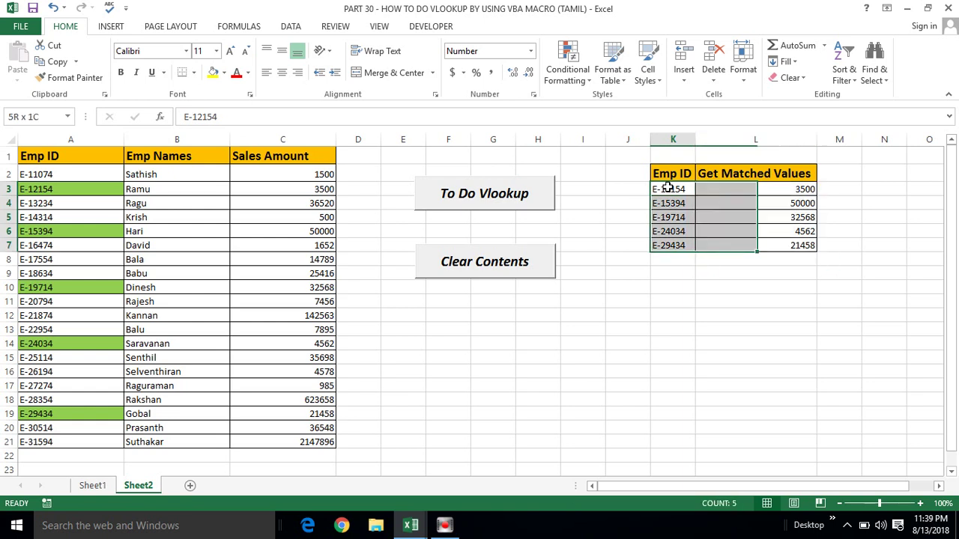
pyautogui.click(674, 191)
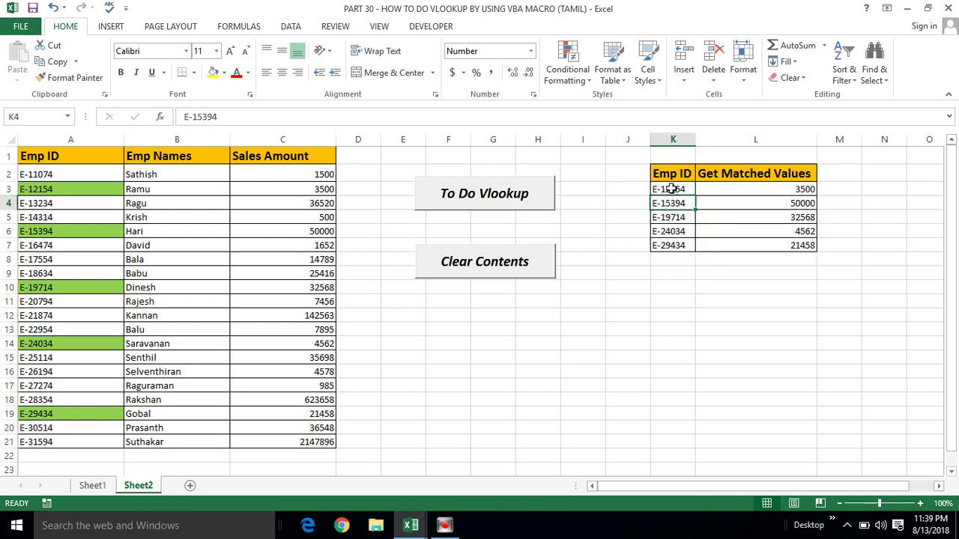
pyautogui.hotkey('ctrl', 'shift', 'Down')
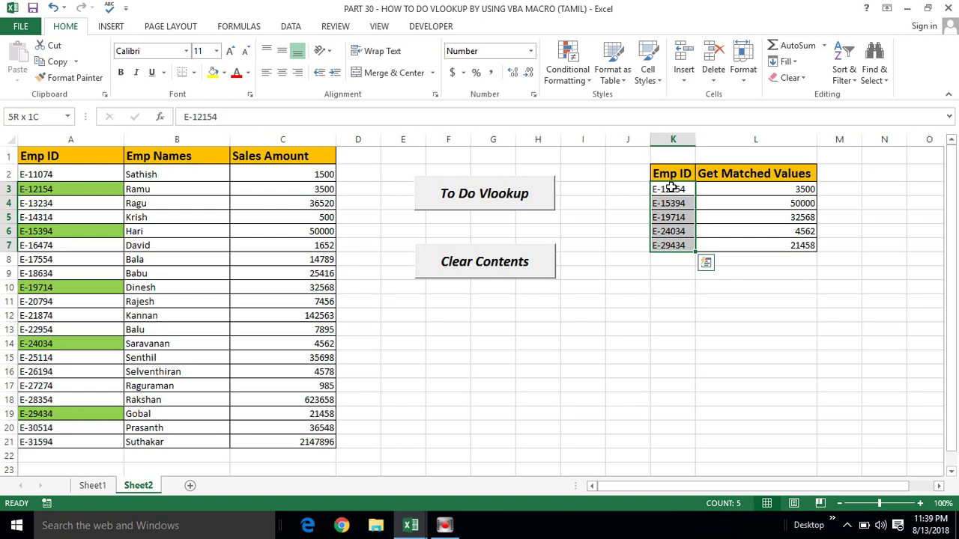
pyautogui.click(166, 156)
pyautogui.click(274, 139)
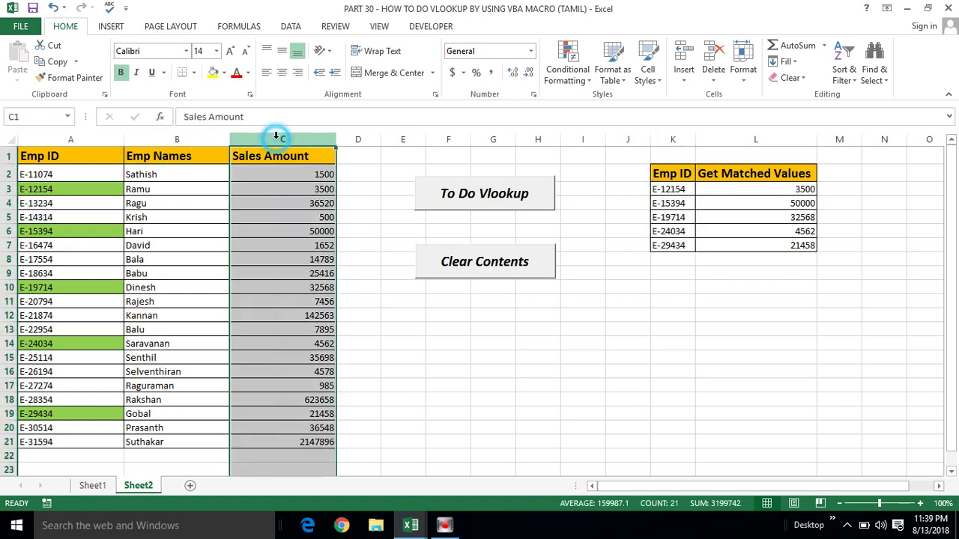
pyautogui.click(177, 139)
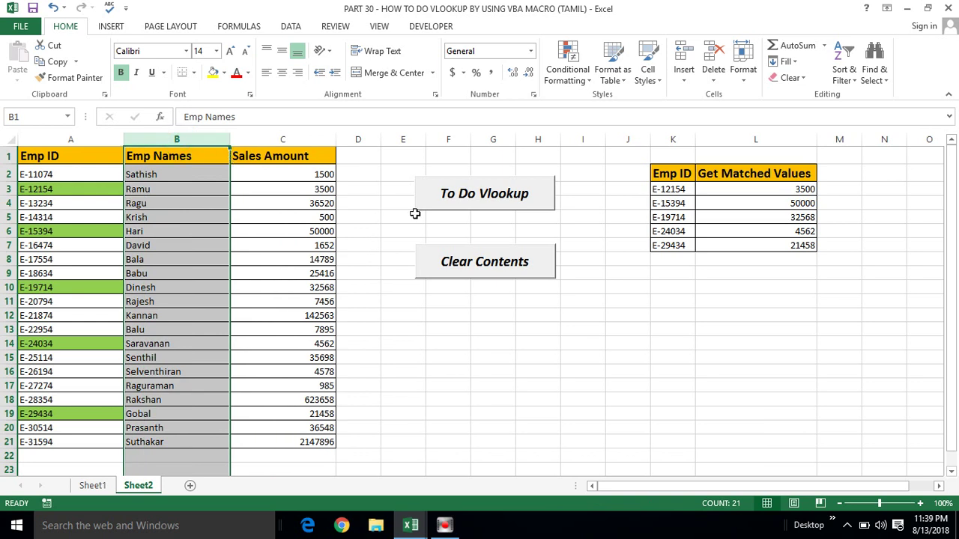
pyautogui.click(742, 189)
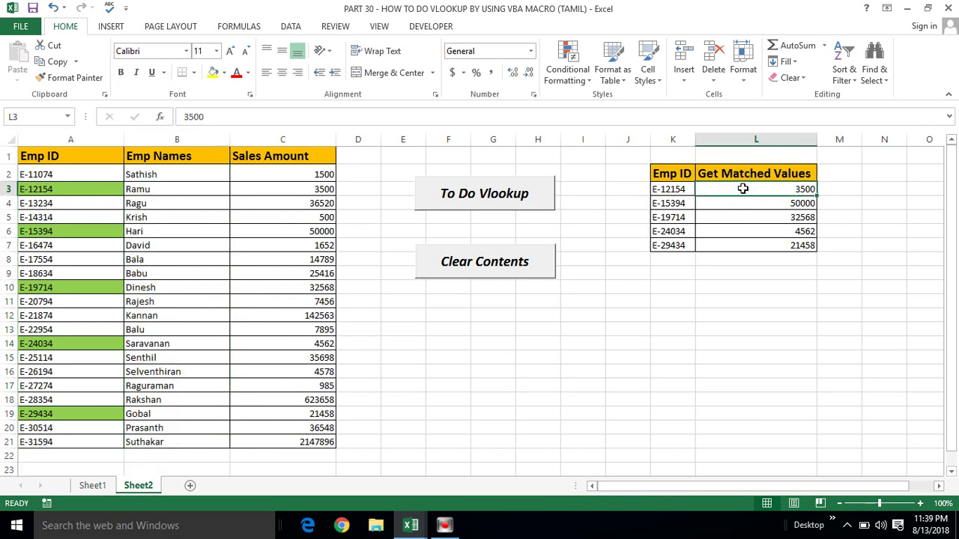
pyautogui.hotkey('ctrl', 'shift', 'Down')
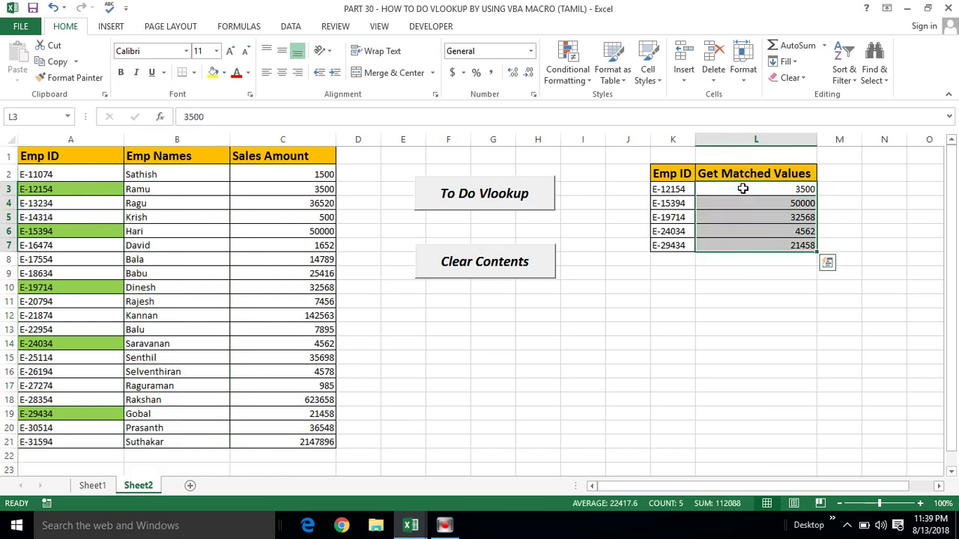
pyautogui.click(632, 226)
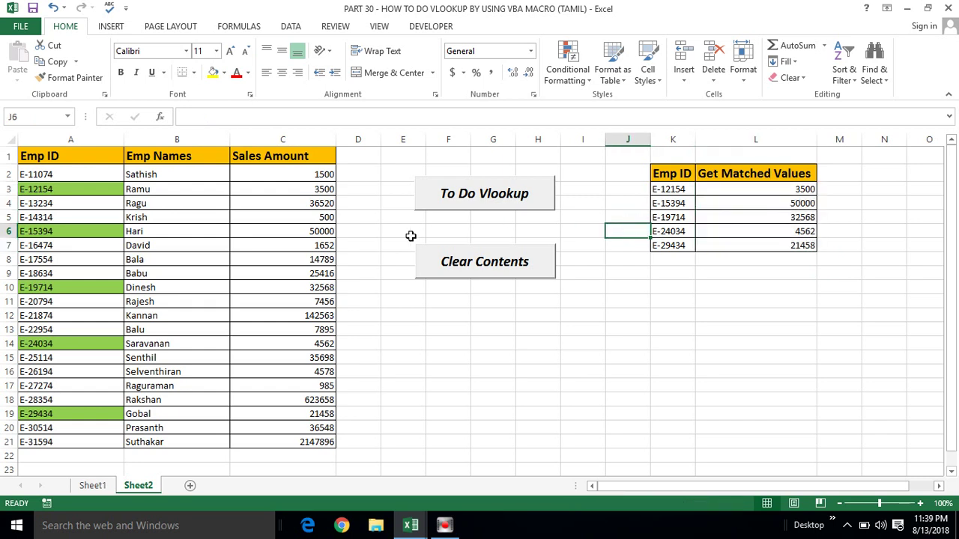
# Paste a transposed copy of the employee table at E16, centred, with column E autofitted.
pyautogui.click(67, 151)
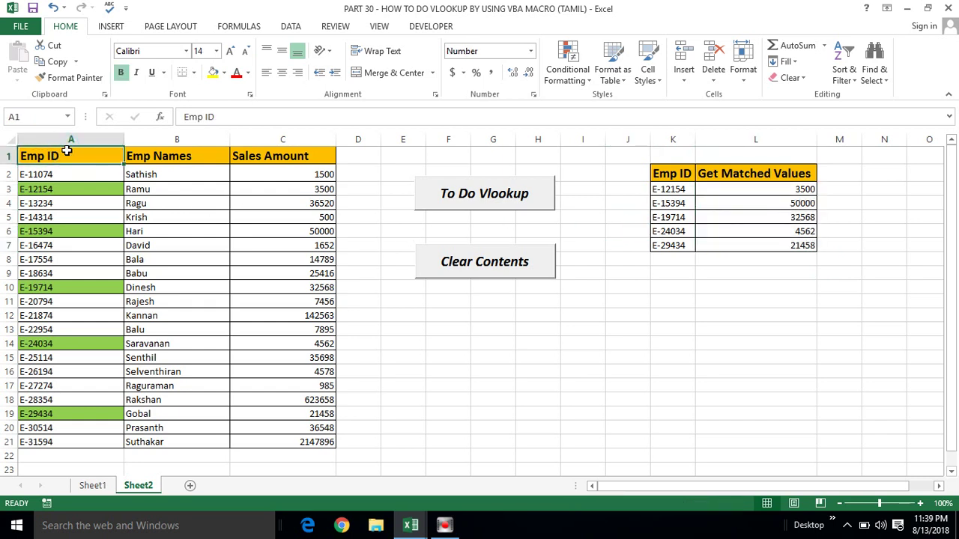
pyautogui.hotkey('ctrl', 'shift', 'Right')
pyautogui.hotkey('ctrl', 'shift', 'Down')
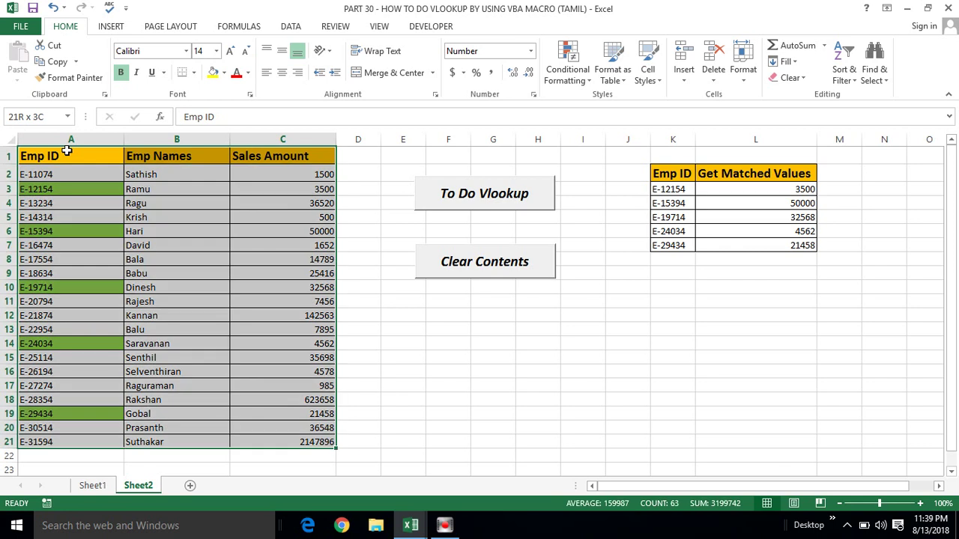
pyautogui.hotkey('ctrl', 'c')
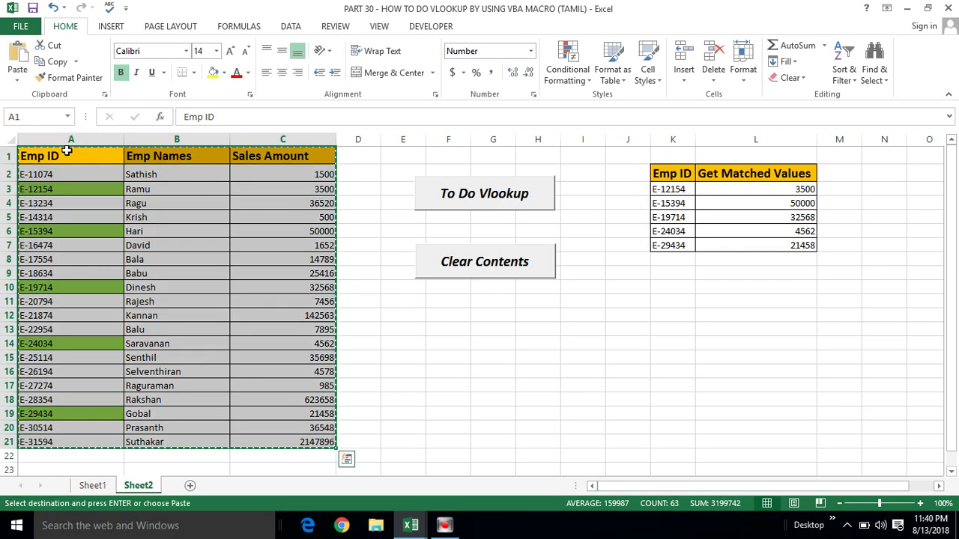
pyautogui.click(394, 389)
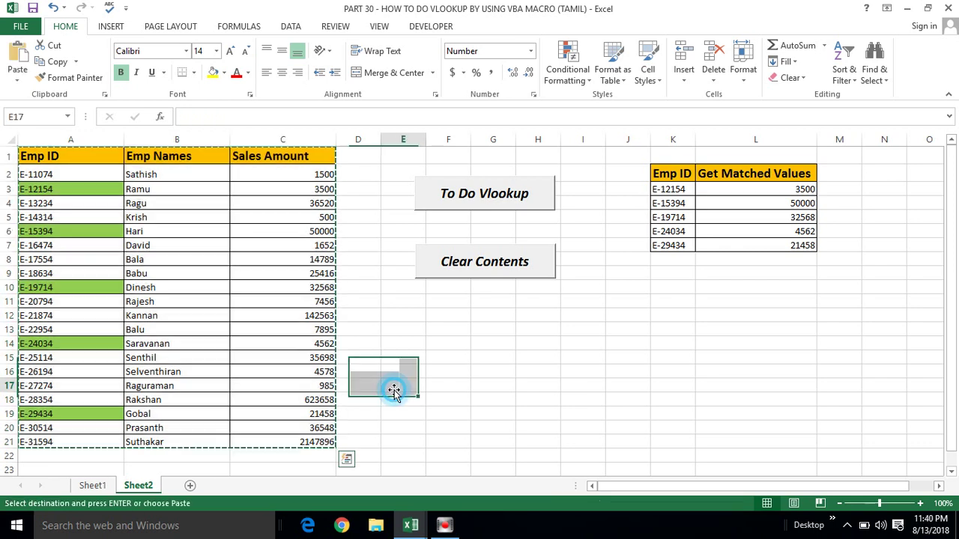
pyautogui.click(419, 370)
pyautogui.hotkey('alt', 'e')
pyautogui.press('s')
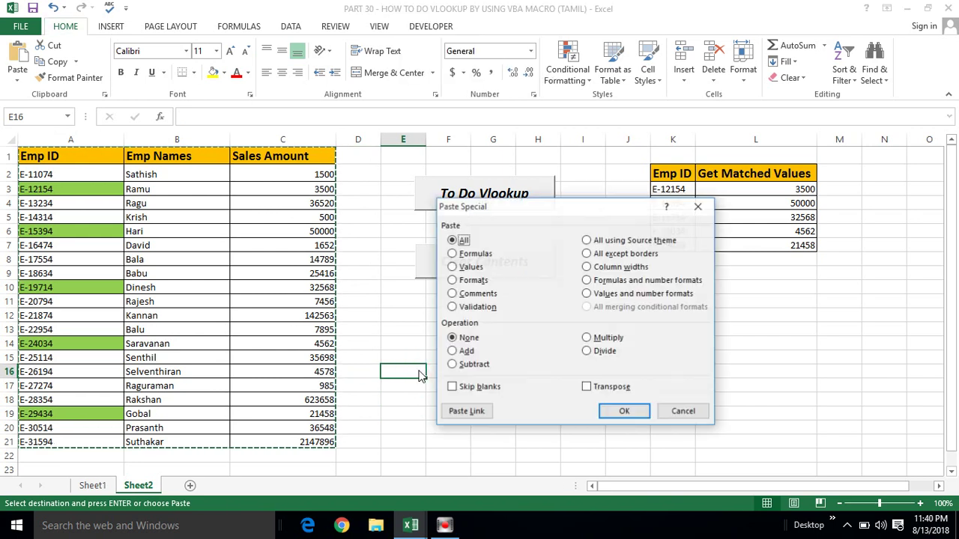
pyautogui.click(586, 388)
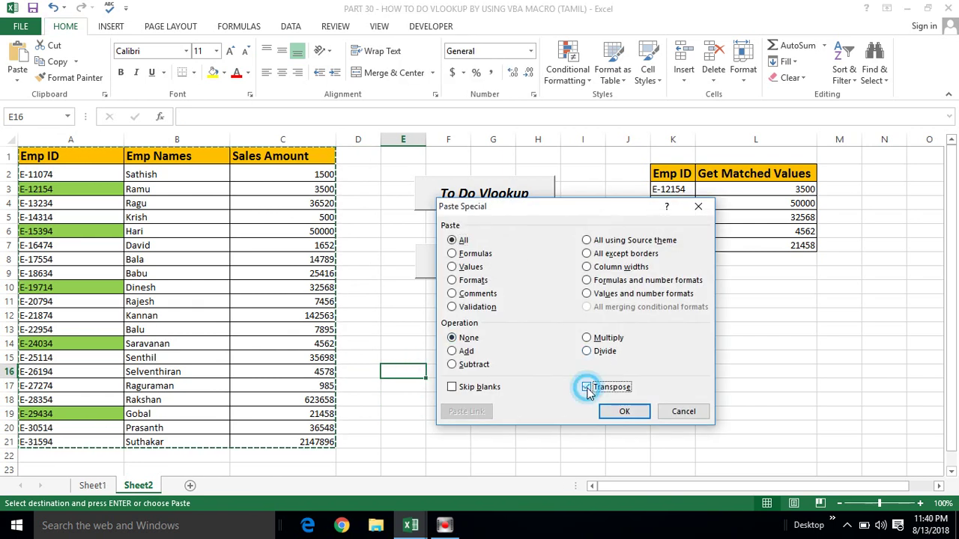
pyautogui.click(619, 409)
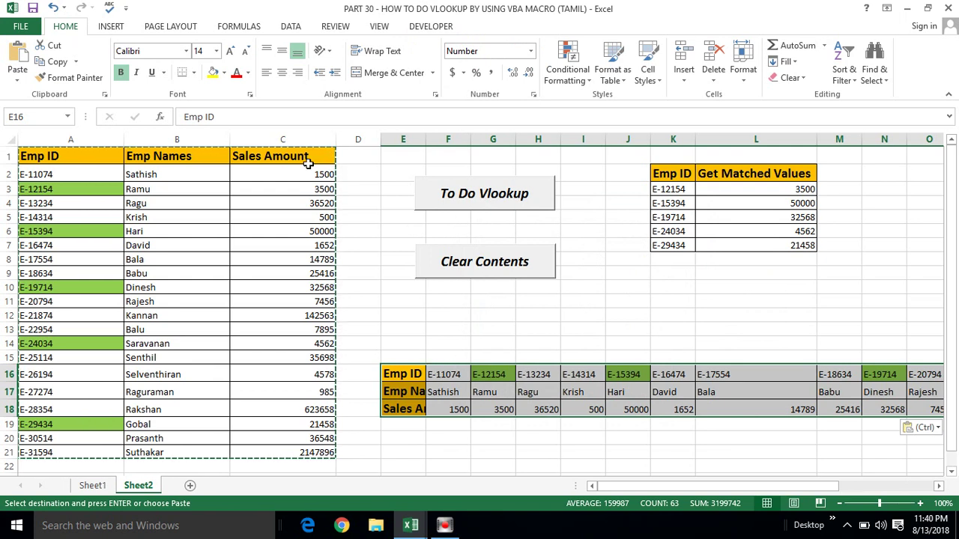
pyautogui.click(282, 75)
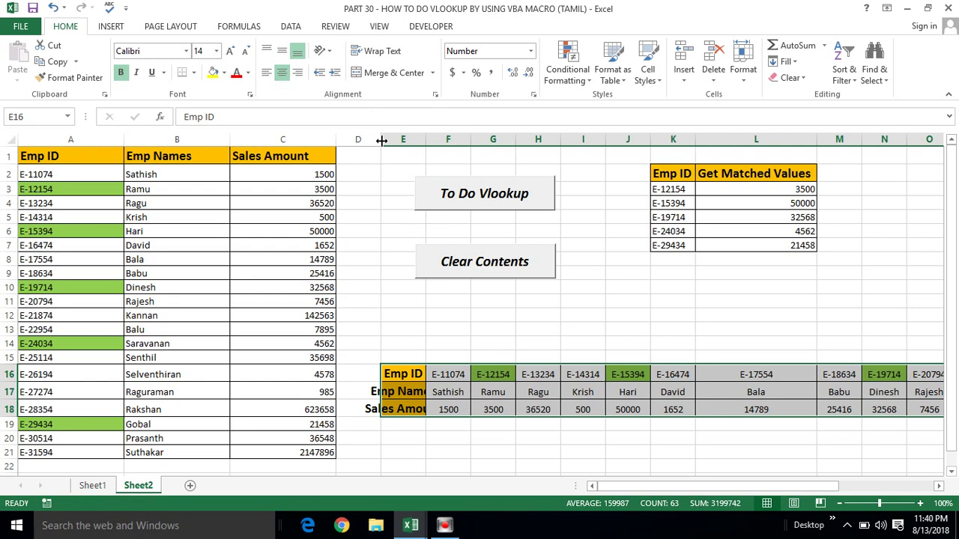
pyautogui.doubleClick(424, 140)
# Select the original table and the transposed rows 16–18 to compare them.
pyautogui.click(439, 376)
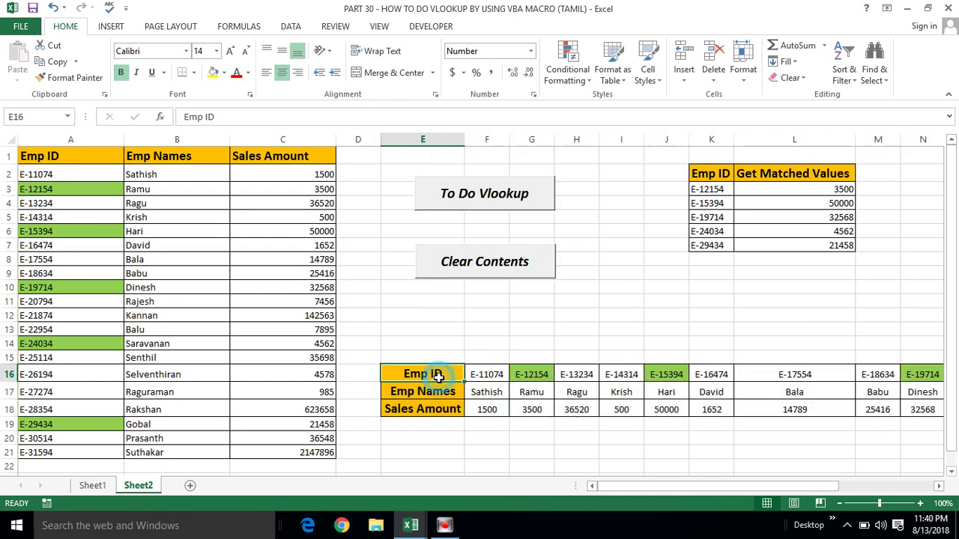
pyautogui.click(52, 156)
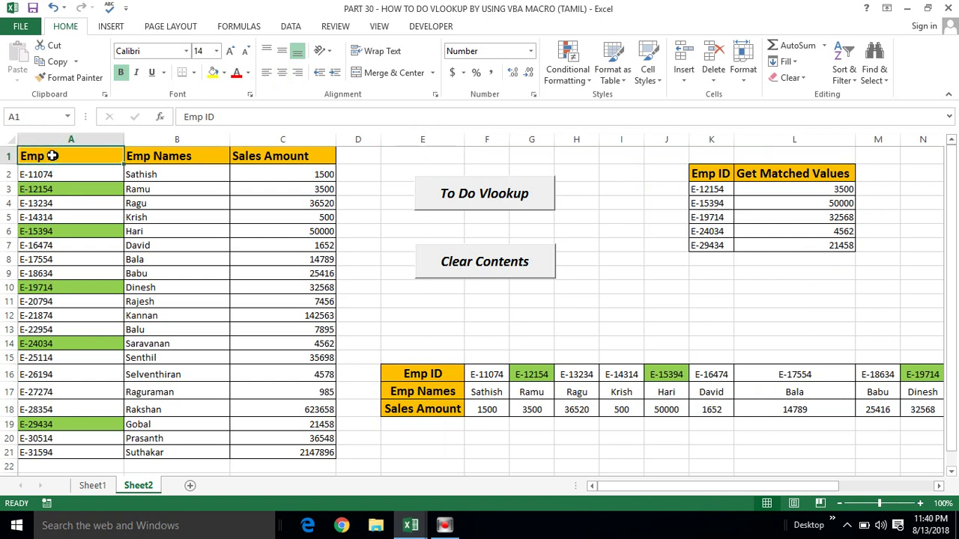
pyautogui.hotkey('ctrl', 'a')
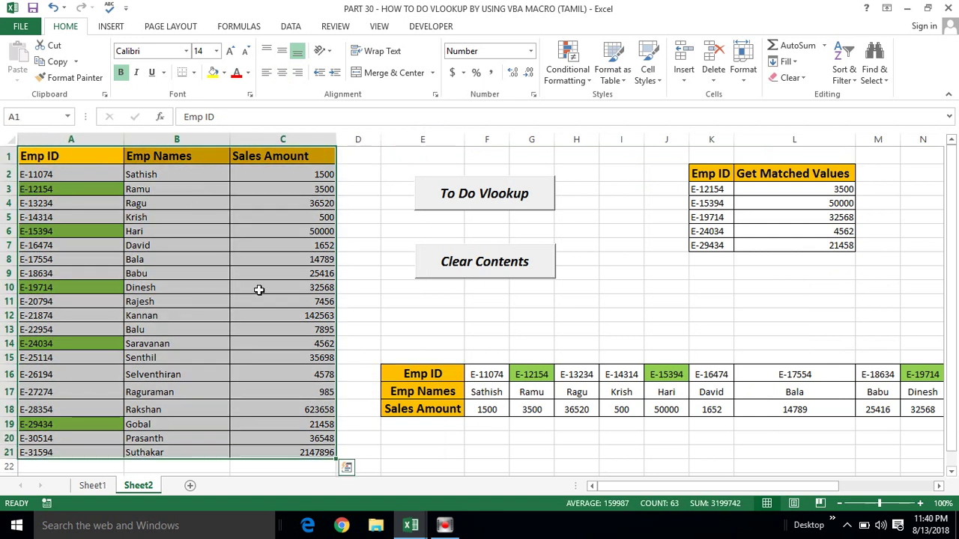
pyautogui.moveTo(427, 374); pyautogui.dragTo(577, 374)
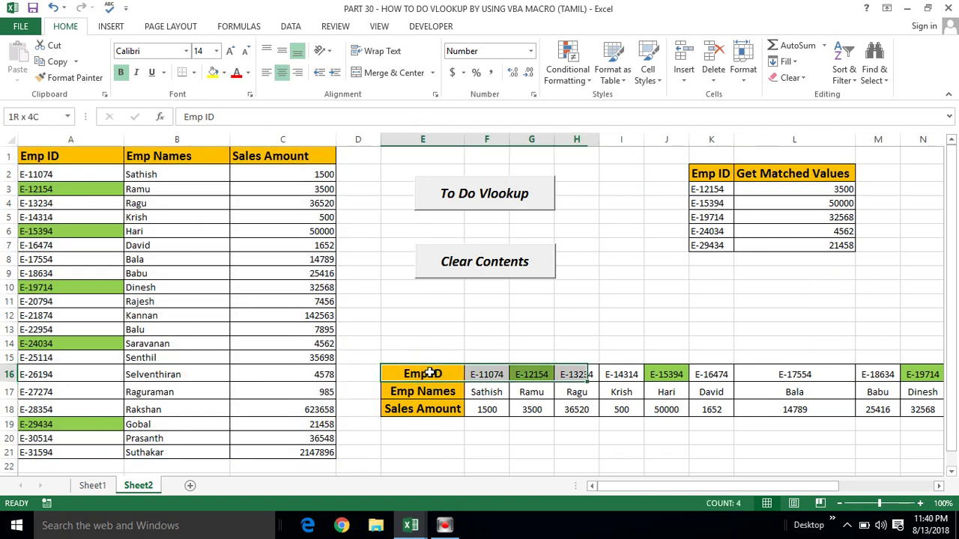
pyautogui.hotkey('shift', 'Right')
pyautogui.hotkey('shift', 'Right')
pyautogui.hotkey('shift', 'Right')
pyautogui.hotkey('shift', 'Right')
pyautogui.hotkey('shift', 'Right')
pyautogui.hotkey('shift', 'Right')
pyautogui.hotkey('shift', 'Right')
pyautogui.hotkey('shift', 'Right')
pyautogui.hotkey('shift', 'Right')
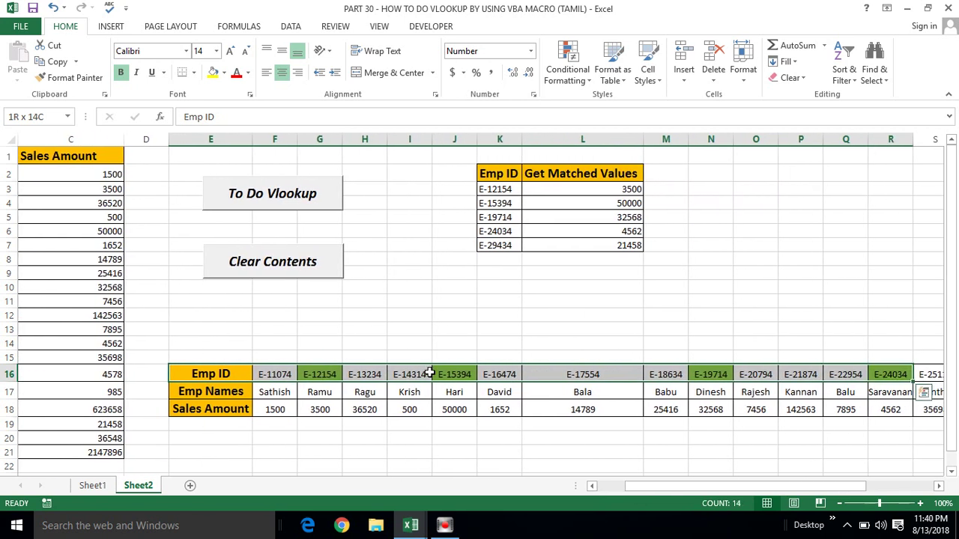
pyautogui.click(318, 374)
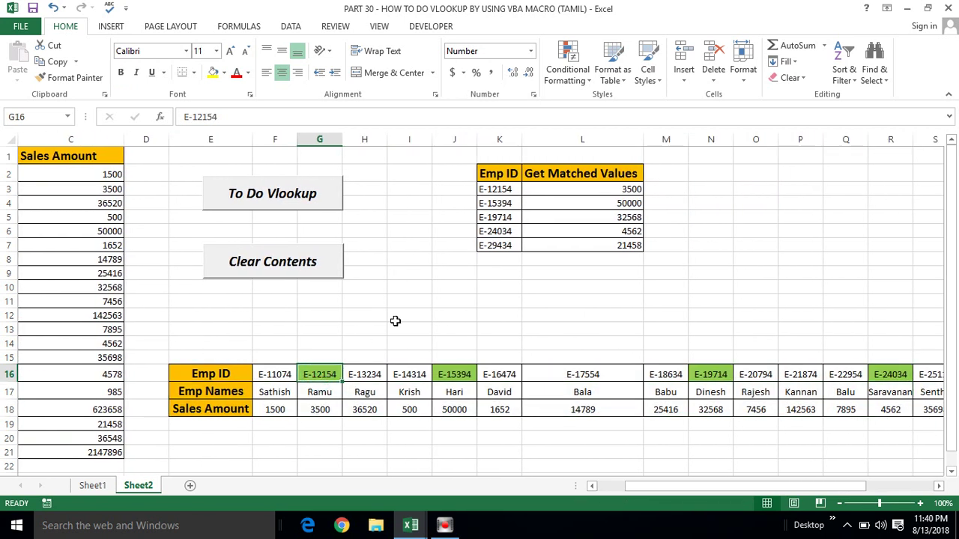
pyautogui.click(217, 372)
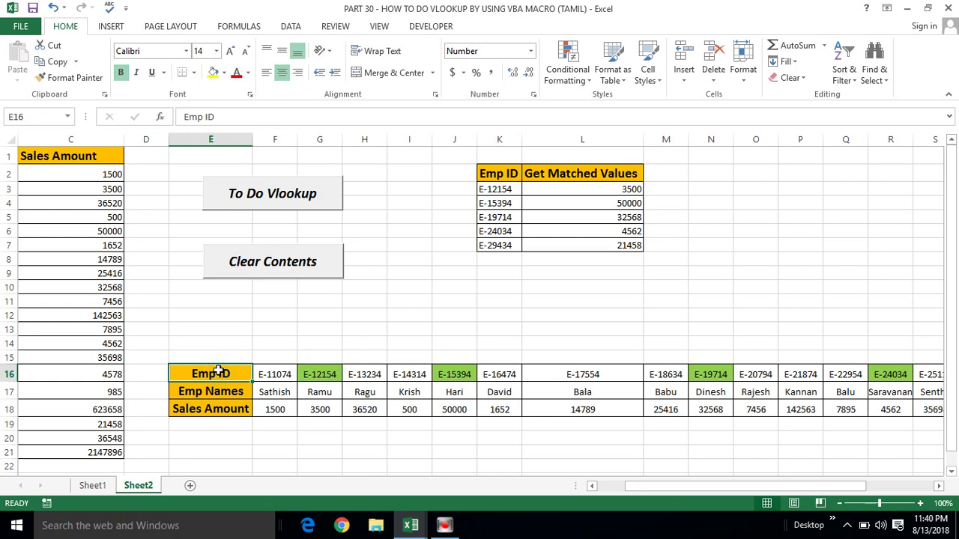
pyautogui.hotkey('shift', 'Right')
pyautogui.hotkey('shift', 'Right')
pyautogui.hotkey('shift', 'Right')
pyautogui.hotkey('shift', 'Right')
pyautogui.hotkey('shift', 'Right')
pyautogui.hotkey('shift', 'Right')
pyautogui.hotkey('shift', 'Right')
pyautogui.hotkey('shift', 'Right')
pyautogui.hotkey('shift', 'Right')
pyautogui.hotkey('shift', 'Right')
pyautogui.hotkey('shift', 'Right')
pyautogui.hotkey('shift', 'Right')
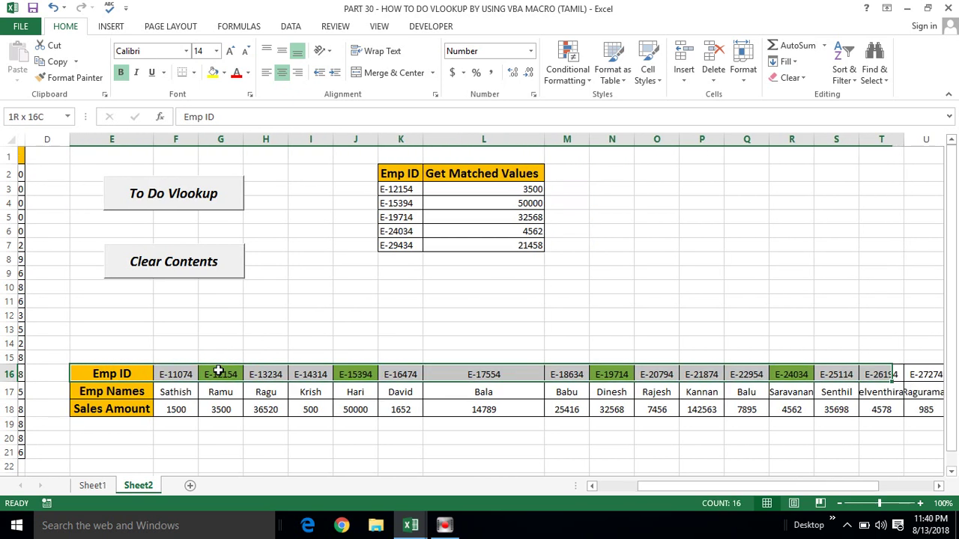
pyautogui.hotkey('shift', 'Right')
pyautogui.hotkey('shift', 'Right')
pyautogui.hotkey('shift', 'Right')
pyautogui.hotkey('shift', 'Right')
pyautogui.hotkey('shift', 'Right')
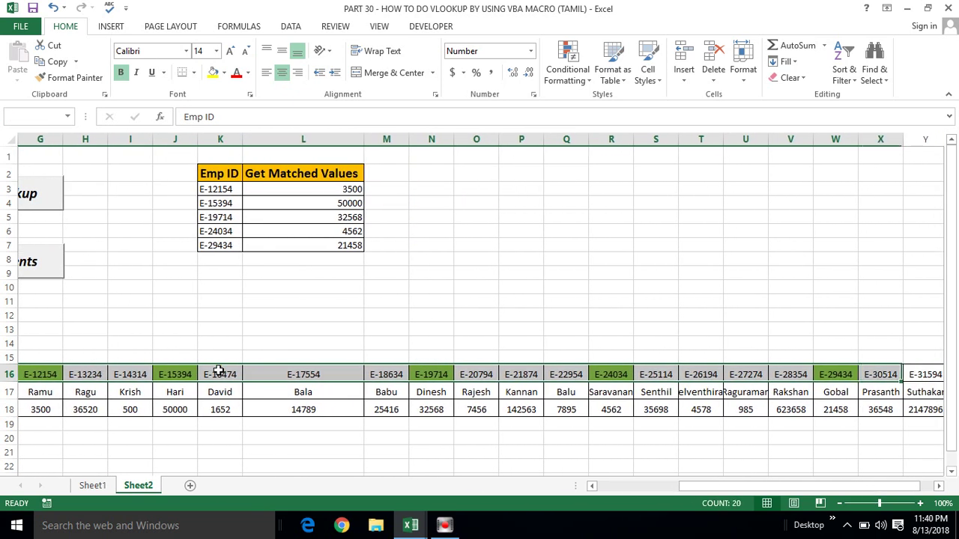
pyautogui.hotkey('shift', 'Right')
pyautogui.hotkey('shift', 'Right')
pyautogui.hotkey('shift', 'Down')
pyautogui.hotkey('shift', 'Down')
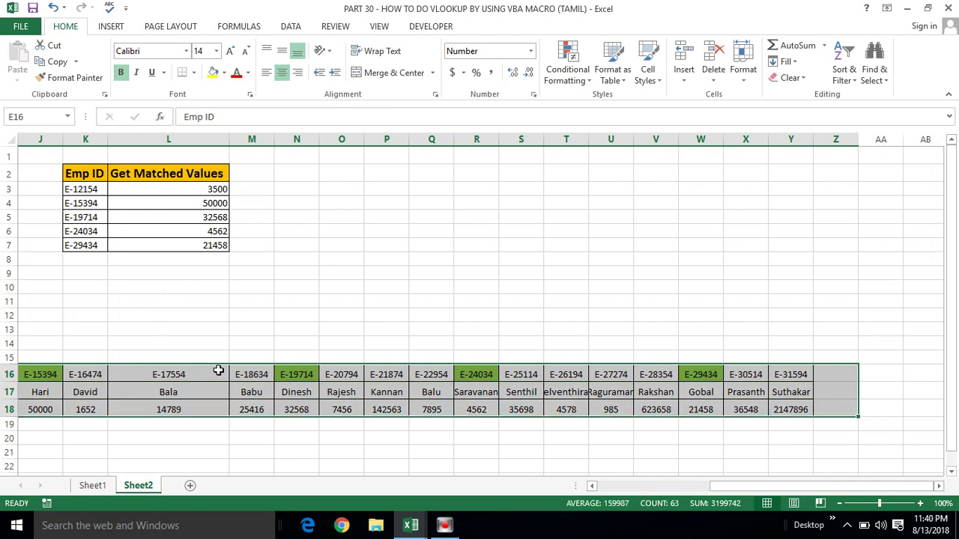
pyautogui.press('Home')
pyautogui.click(198, 230)
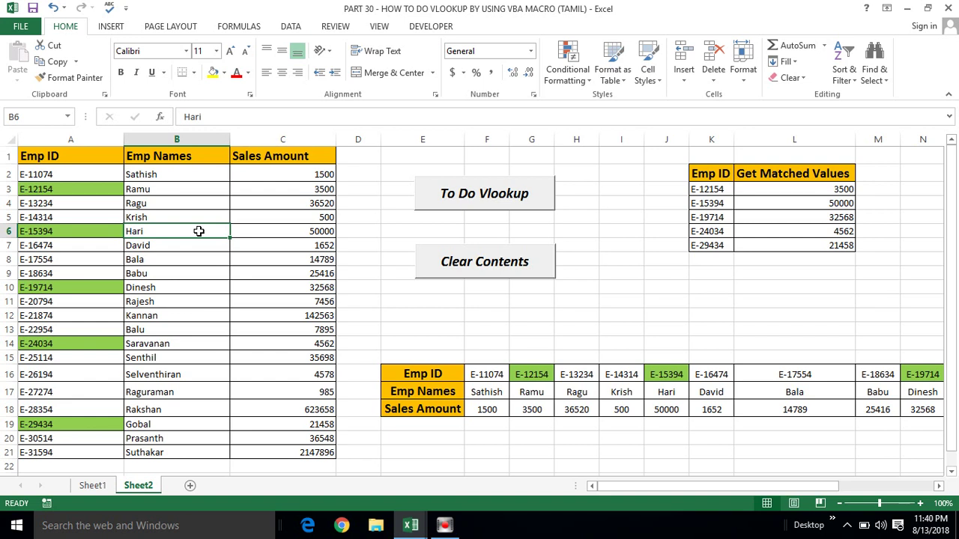
pyautogui.click(950, 8)
pyautogui.click(479, 279)
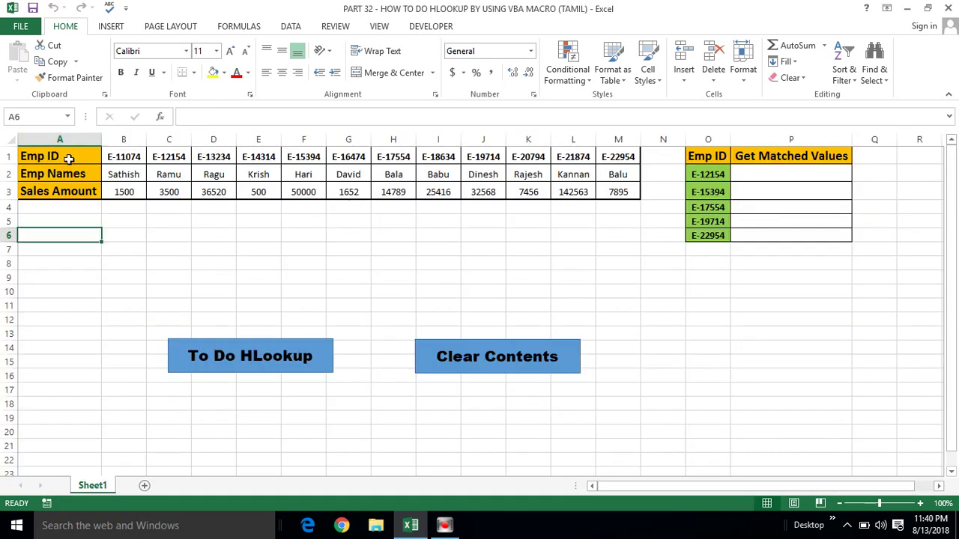
pyautogui.click(77, 155)
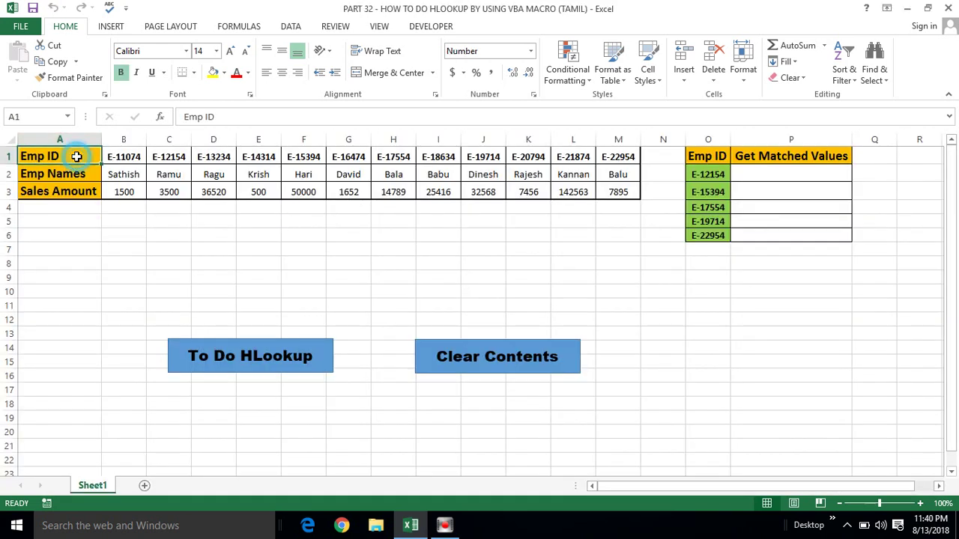
pyautogui.hotkey('shift', 'Right')
pyautogui.hotkey('shift', 'Right')
pyautogui.hotkey('shift', 'Right')
pyautogui.hotkey('shift', 'Right')
pyautogui.hotkey('shift', 'Right')
pyautogui.hotkey('shift', 'Right')
pyautogui.hotkey('shift', 'Right')
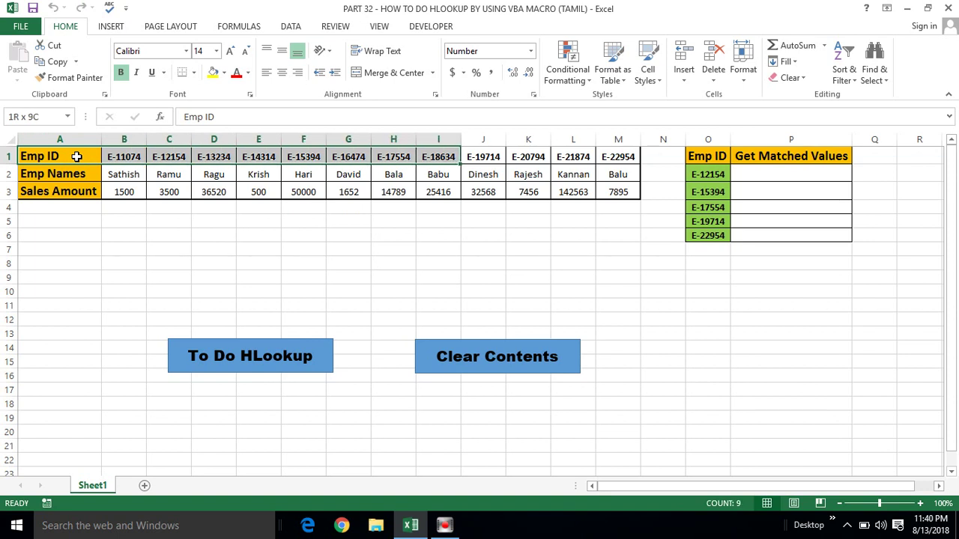
pyautogui.hotkey('shift', 'Right')
pyautogui.hotkey('shift', 'Right')
pyautogui.hotkey('shift', 'Right')
pyautogui.hotkey('shift', 'Right')
pyautogui.hotkey('shift', 'Left')
pyautogui.hotkey('shift', 'Left')
pyautogui.hotkey('shift', 'Down')
pyautogui.hotkey('shift', 'Down')
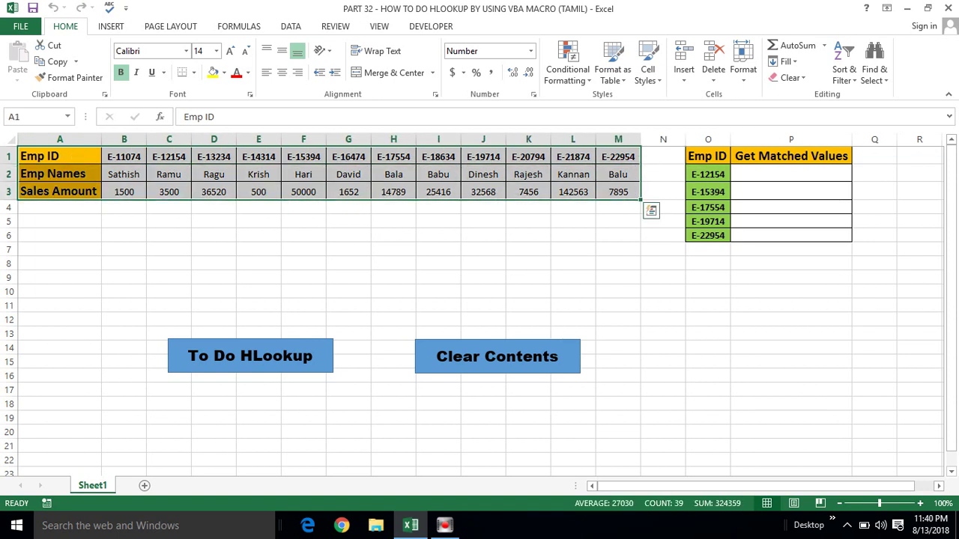
pyautogui.click(118, 159)
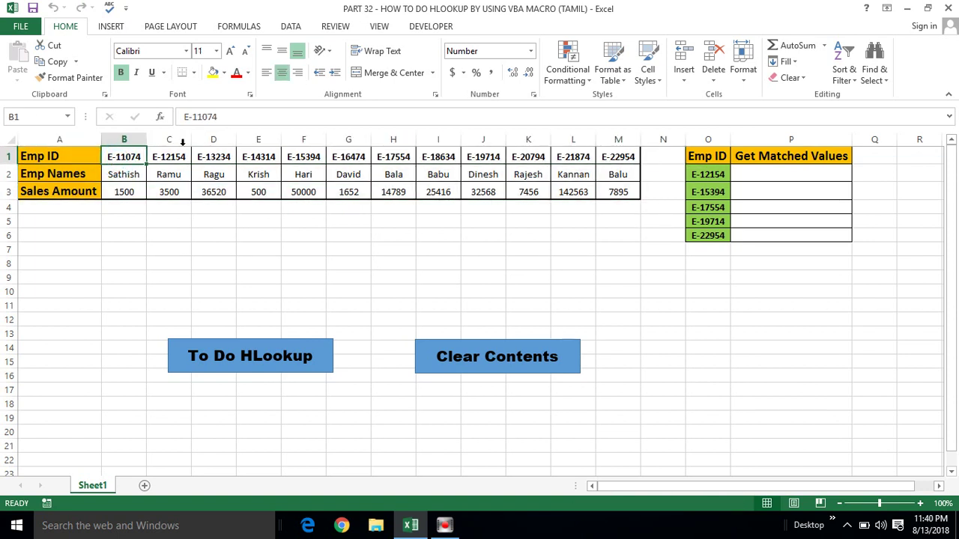
pyautogui.click(116, 173)
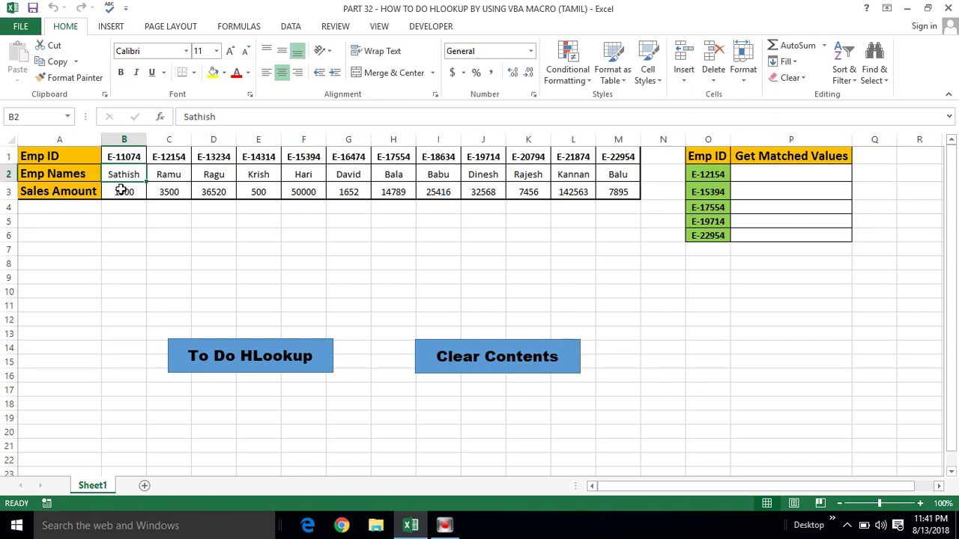
pyautogui.click(120, 190)
pyautogui.click(162, 187)
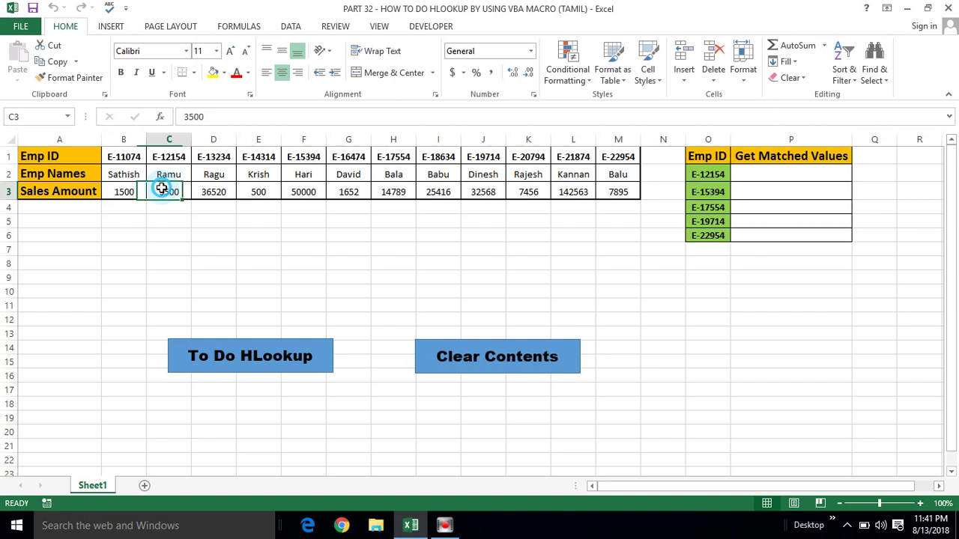
pyautogui.click(132, 154)
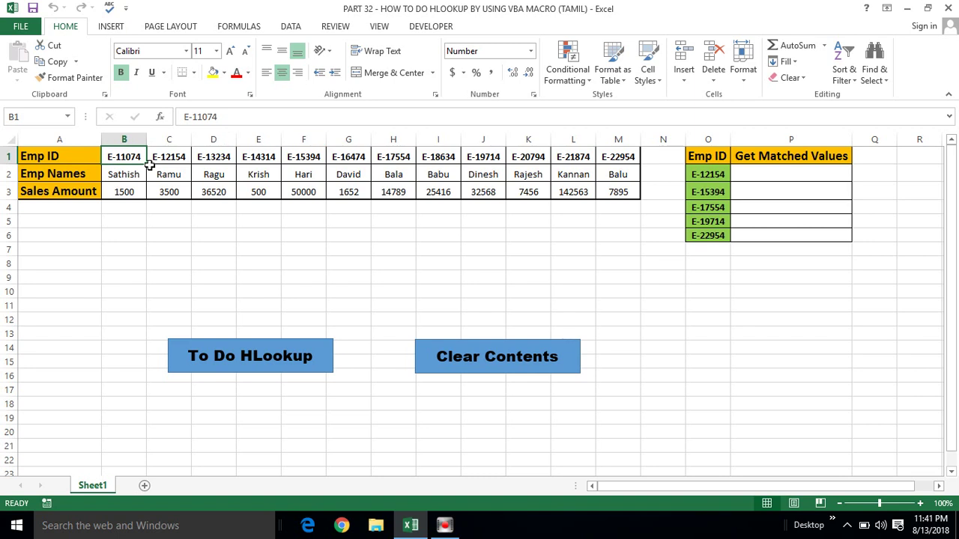
pyautogui.hotkey('shift', 'Right')
pyautogui.hotkey('shift', 'Right')
pyautogui.hotkey('shift', 'Right')
pyautogui.hotkey('shift', 'Right')
pyautogui.hotkey('shift', 'Right')
pyautogui.hotkey('shift', 'Right')
pyautogui.hotkey('shift', 'Right')
pyautogui.hotkey('shift', 'Right')
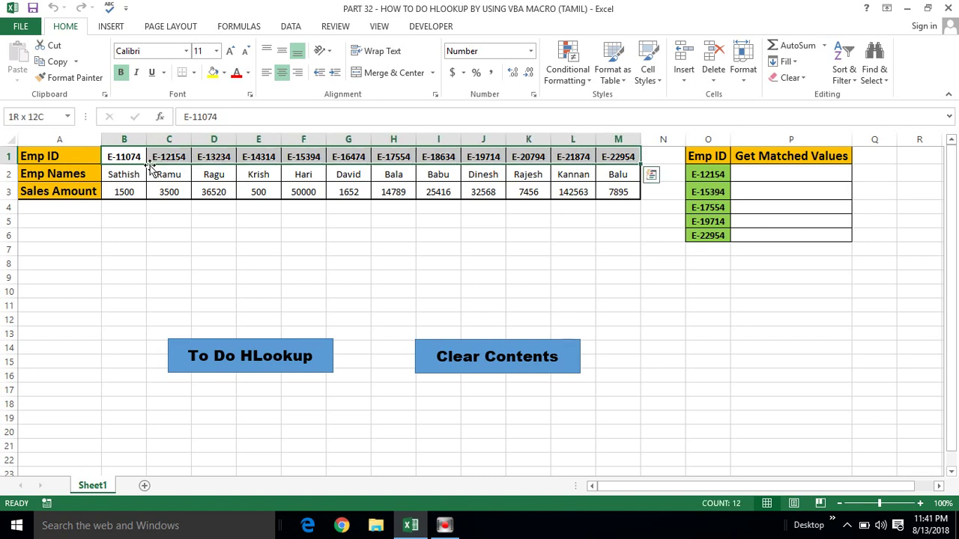
pyautogui.click(719, 155)
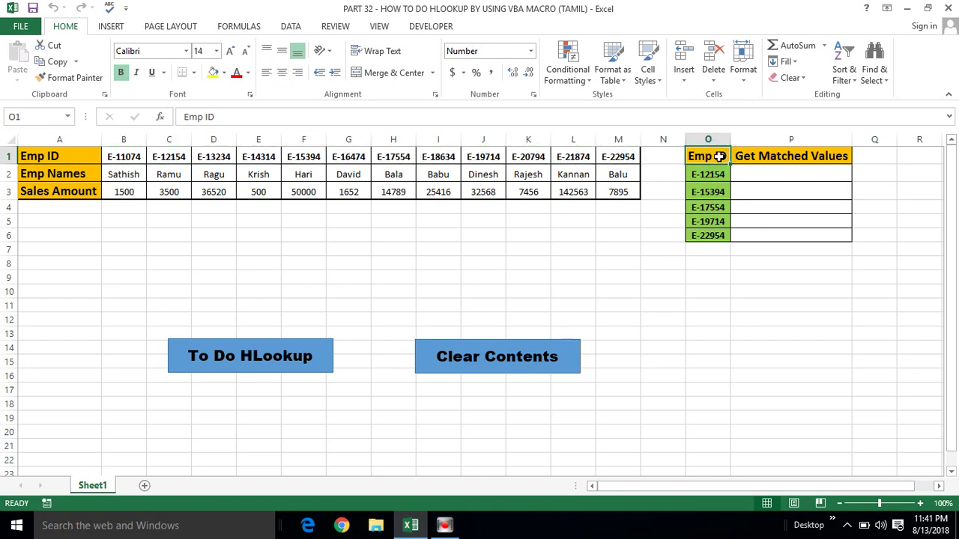
pyautogui.hotkey('ctrl', 'shift', 'Down')
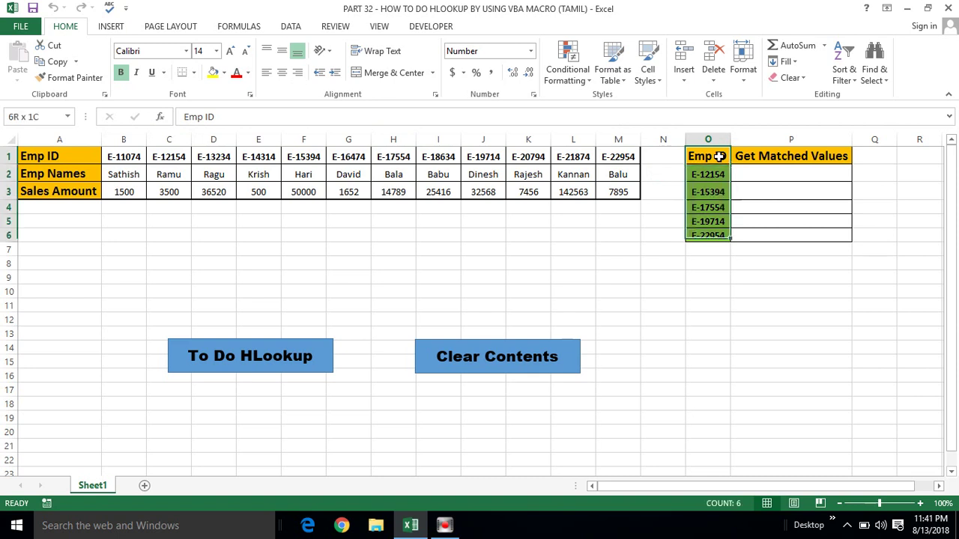
pyautogui.click(710, 173)
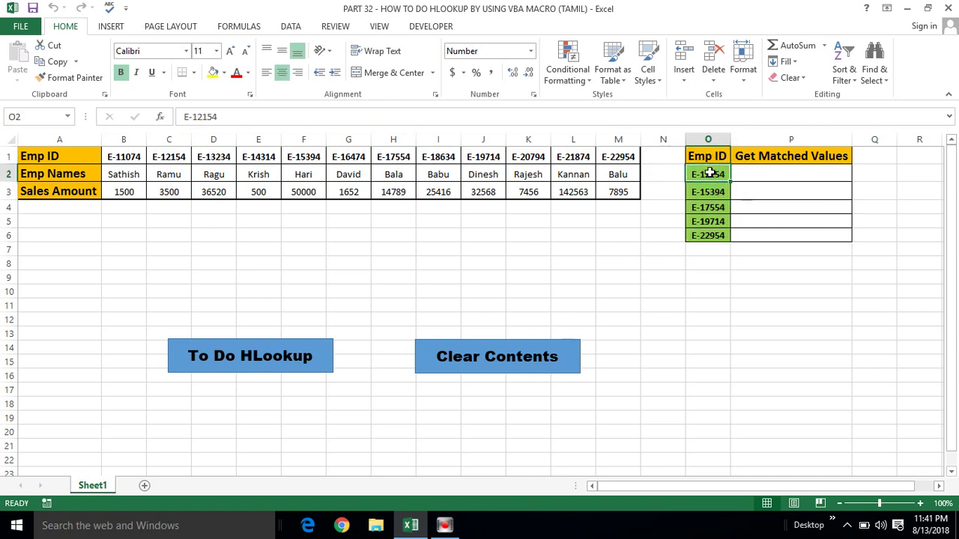
pyautogui.hotkey('ctrl', 'shift', 'Down')
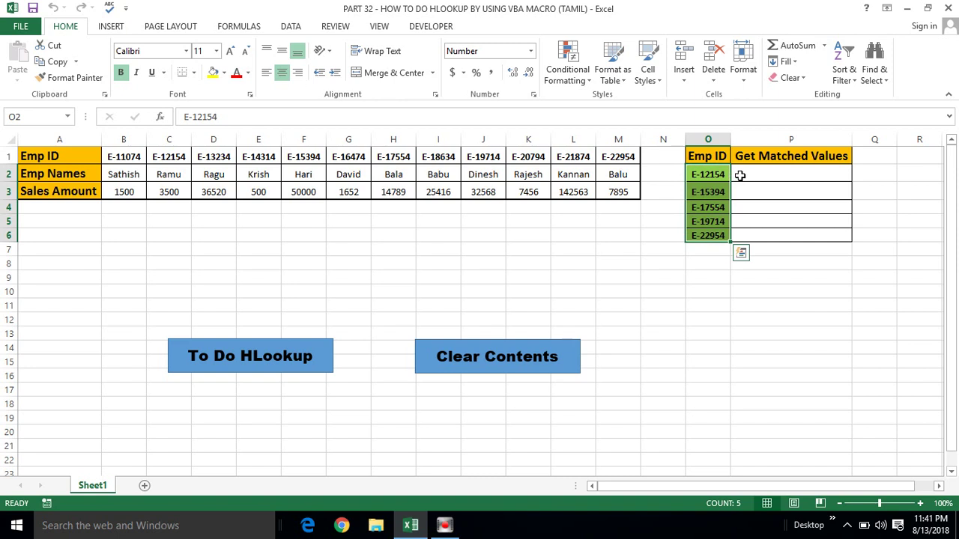
pyautogui.click(739, 175)
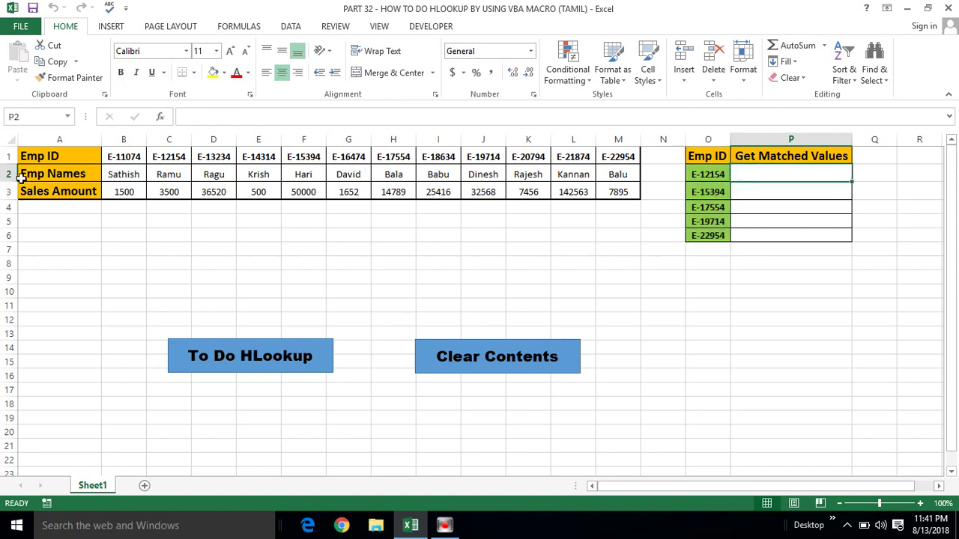
pyautogui.click(8, 191)
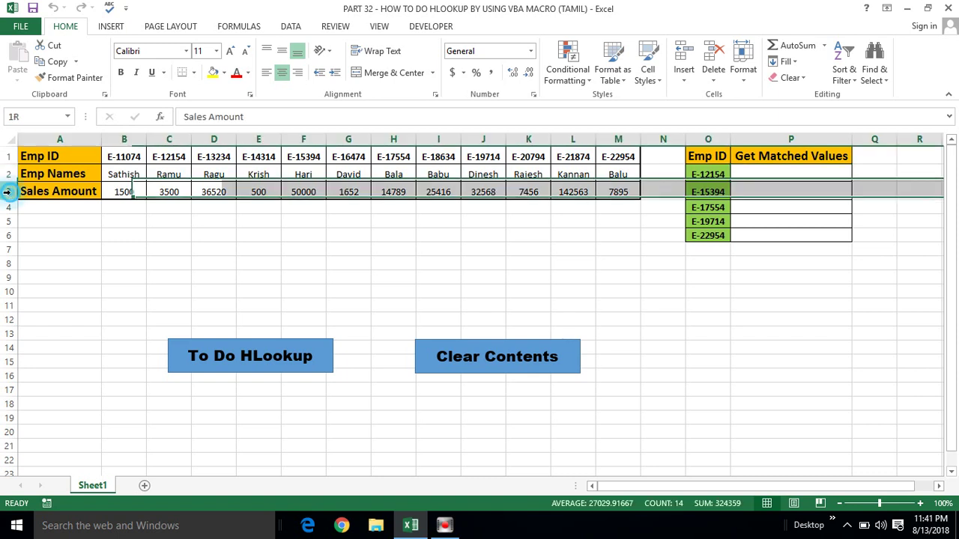
pyautogui.click(7, 173)
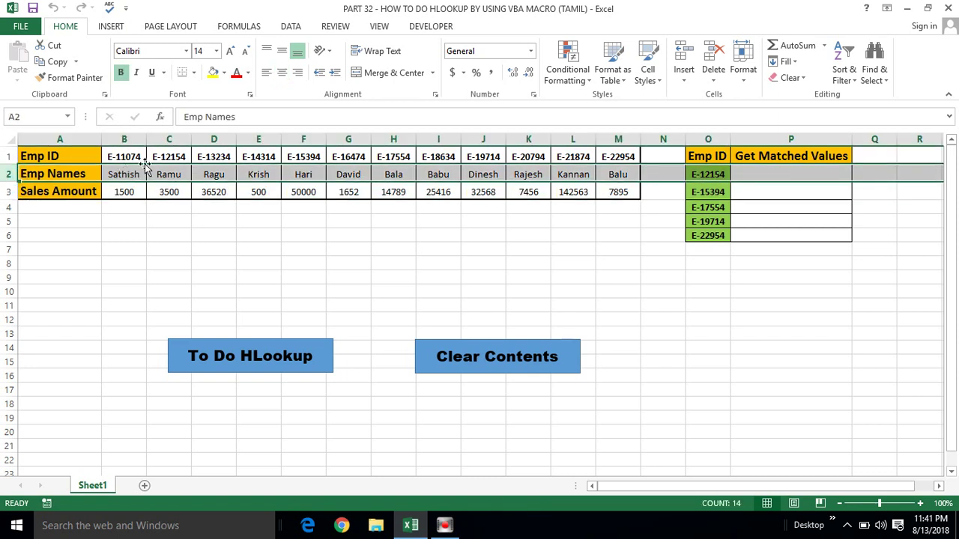
pyautogui.click(769, 174)
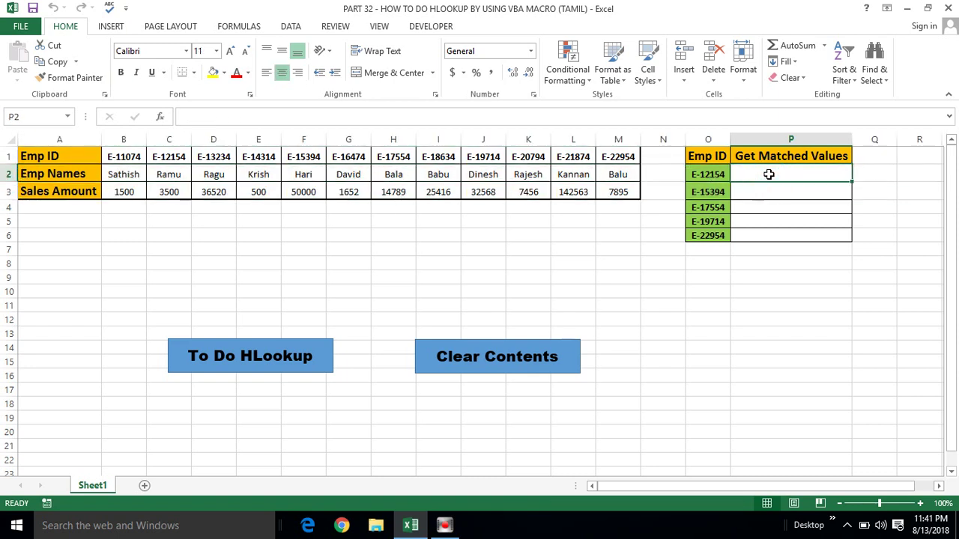
# Run the To Do HLookup button, filling Get Matched Values with Ramu, Hari, Bala, Dinesh and Balu.
pyautogui.click(499, 259)
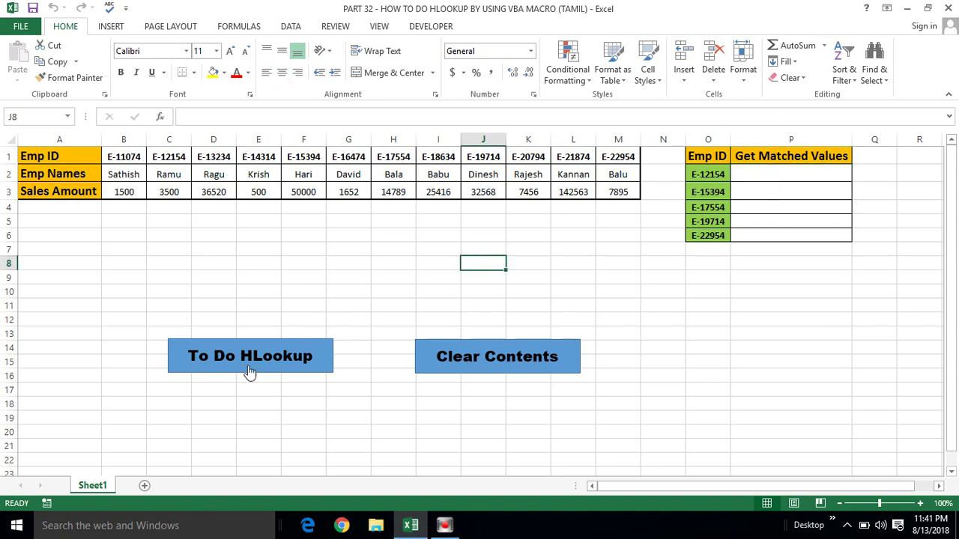
pyautogui.click(784, 163)
pyautogui.press('Down')
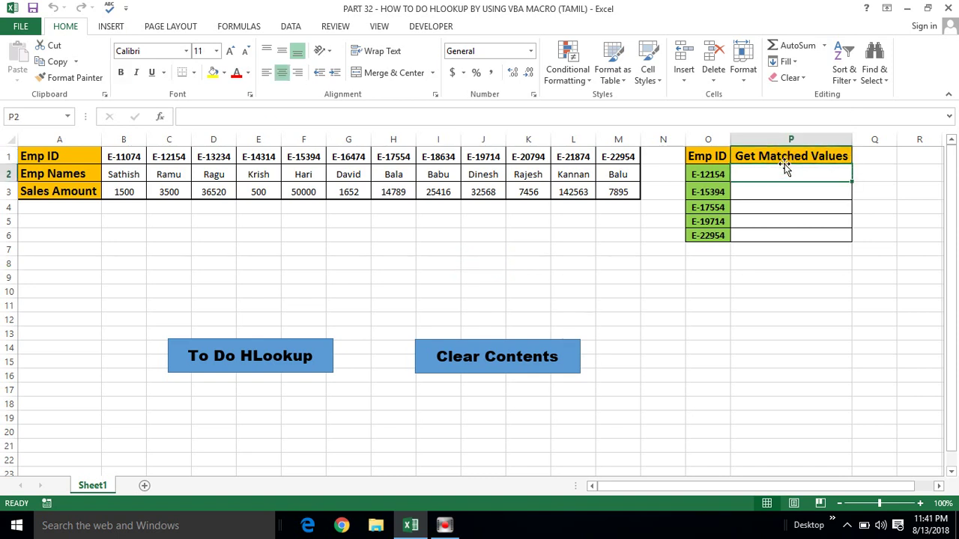
pyautogui.hotkey('shift', 'Down')
pyautogui.hotkey('shift', 'Down')
pyautogui.hotkey('shift', 'Down')
pyautogui.hotkey('shift', 'Down')
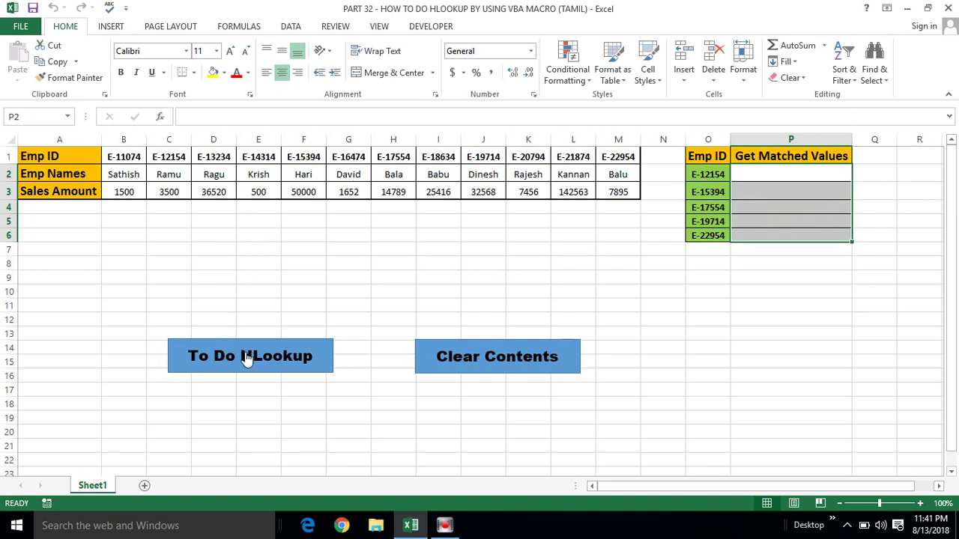
pyautogui.click(219, 402)
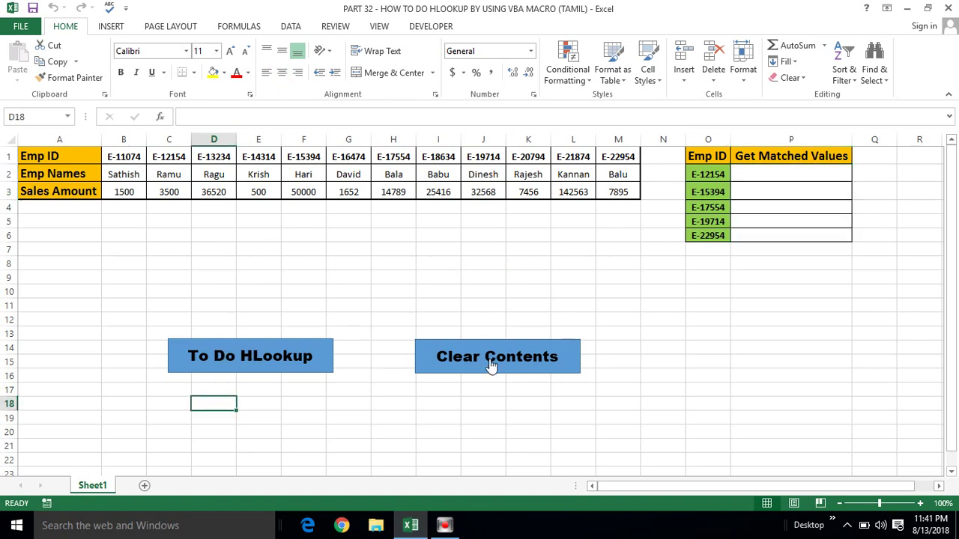
pyautogui.click(245, 360)
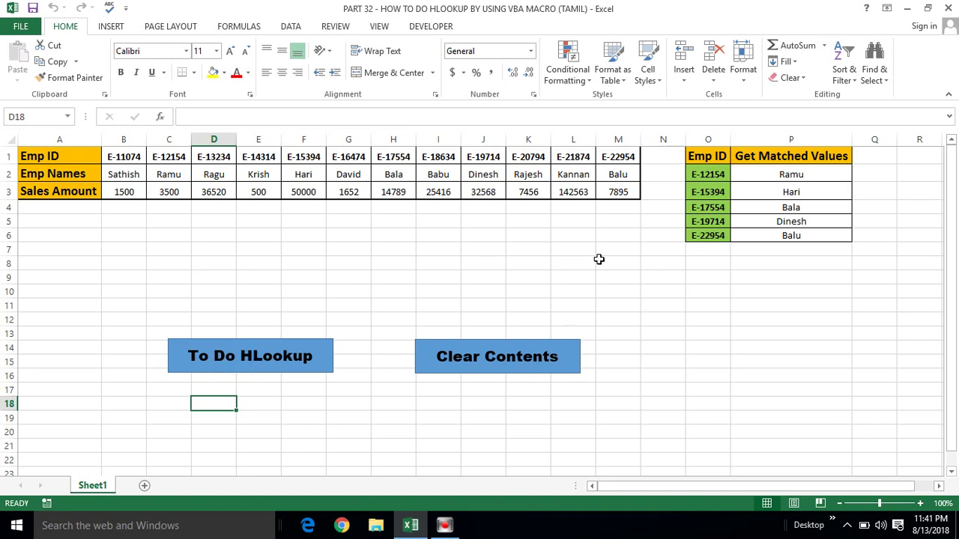
pyautogui.click(779, 172)
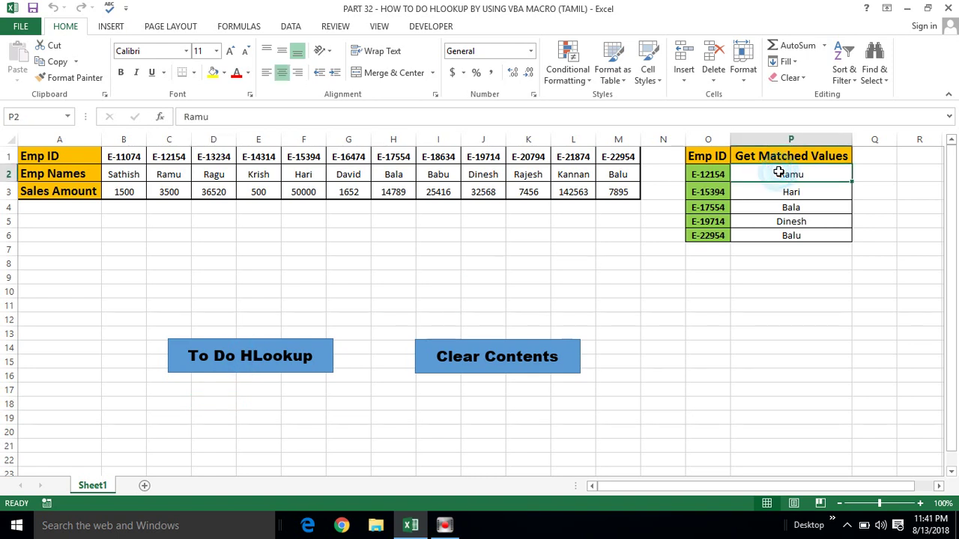
# Verify E-12154 against the table, confirming its matched name is Ramu.
pyautogui.click(714, 177)
pyautogui.moveTo(738, 175); pyautogui.dragTo(741, 235)
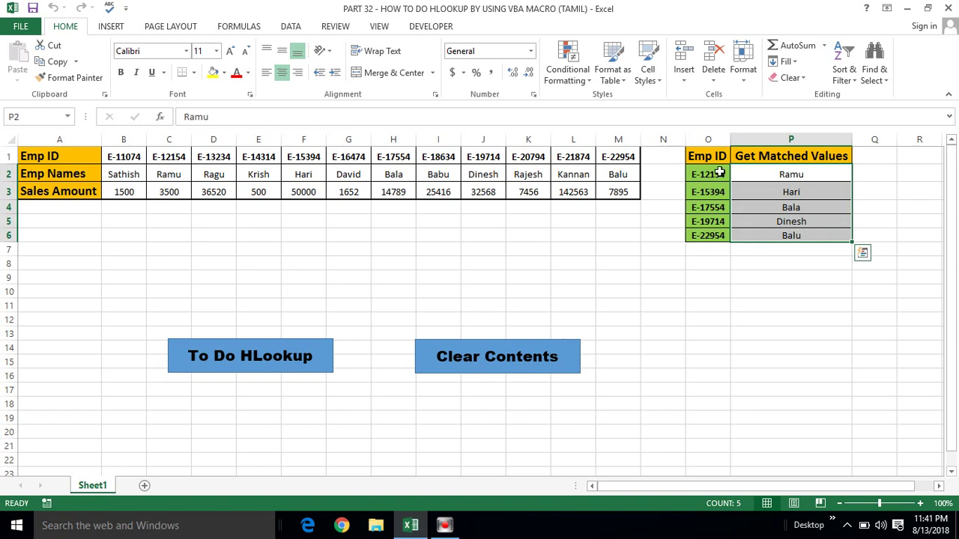
pyautogui.click(713, 173)
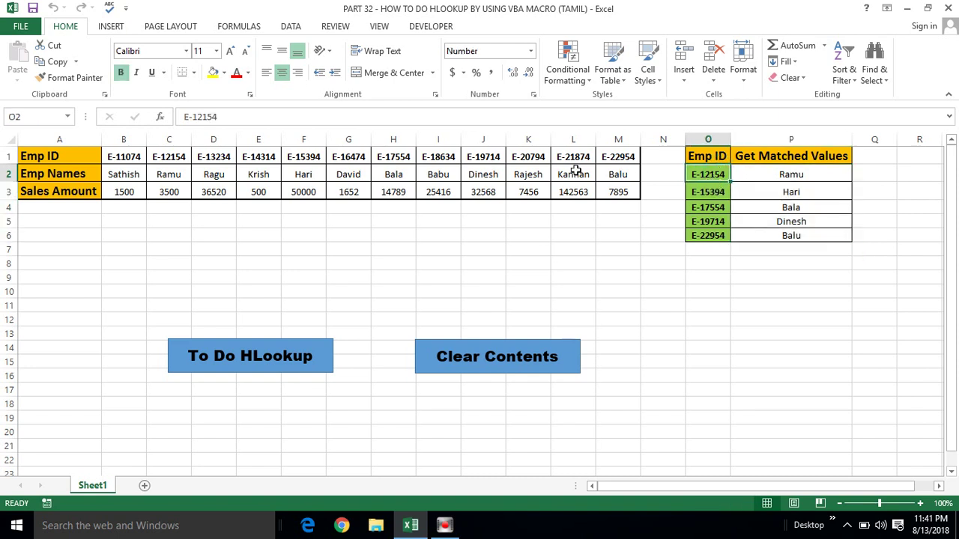
pyautogui.click(175, 156)
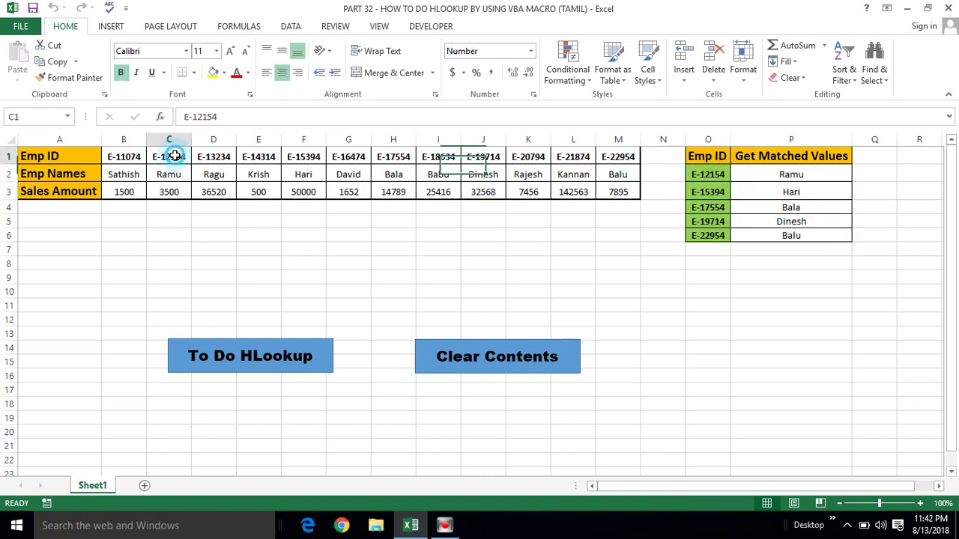
pyautogui.click(170, 174)
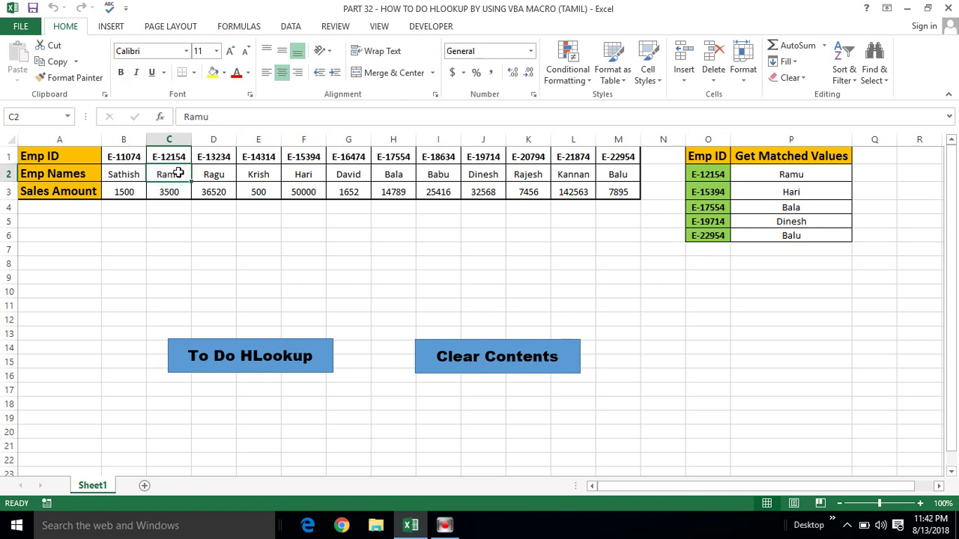
pyautogui.click(787, 176)
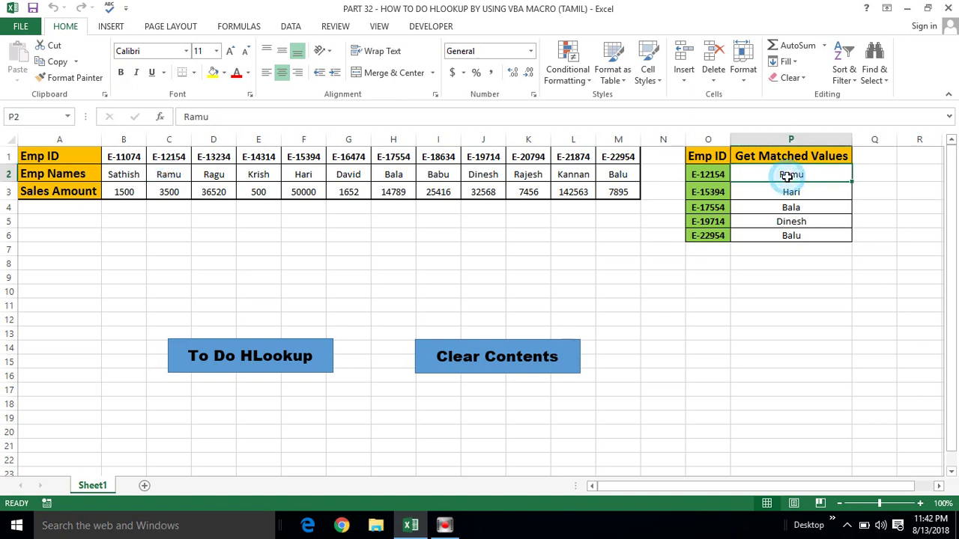
pyautogui.click(713, 175)
pyautogui.moveTo(713, 175); pyautogui.dragTo(708, 235)
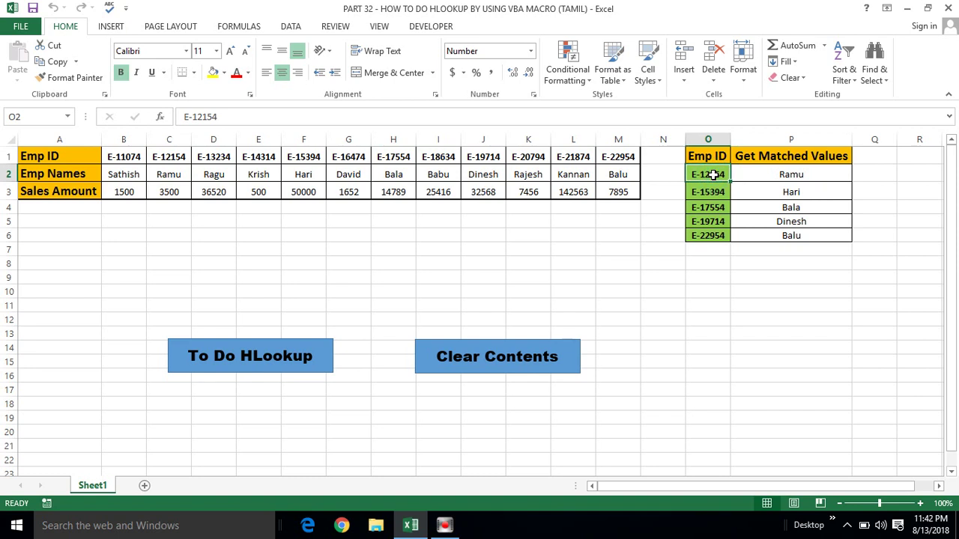
# Select the five matched names, then empty them with the Clear Contents button.
pyautogui.click(810, 175)
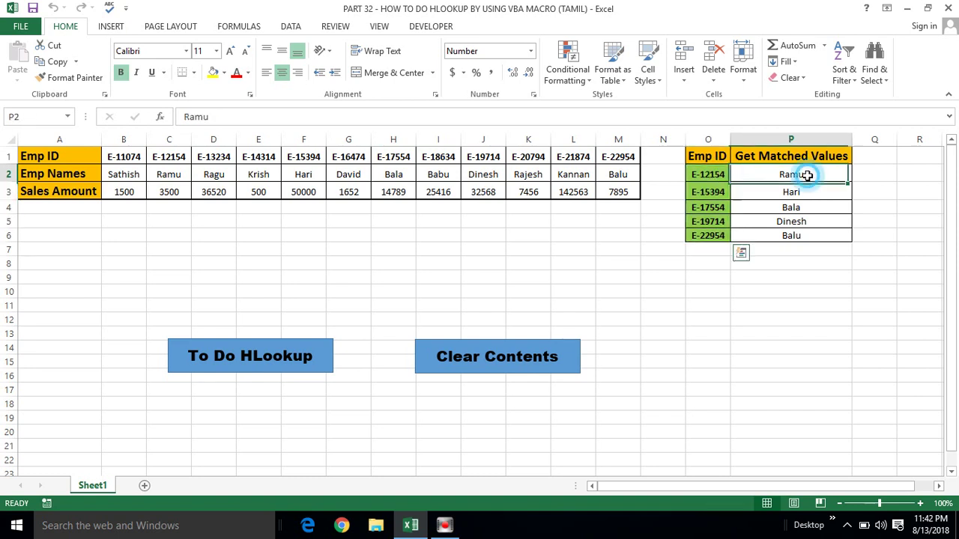
pyautogui.hotkey('shift', 'Down')
pyautogui.hotkey('shift', 'Down')
pyautogui.hotkey('shift', 'Down')
pyautogui.hotkey('shift', 'Down')
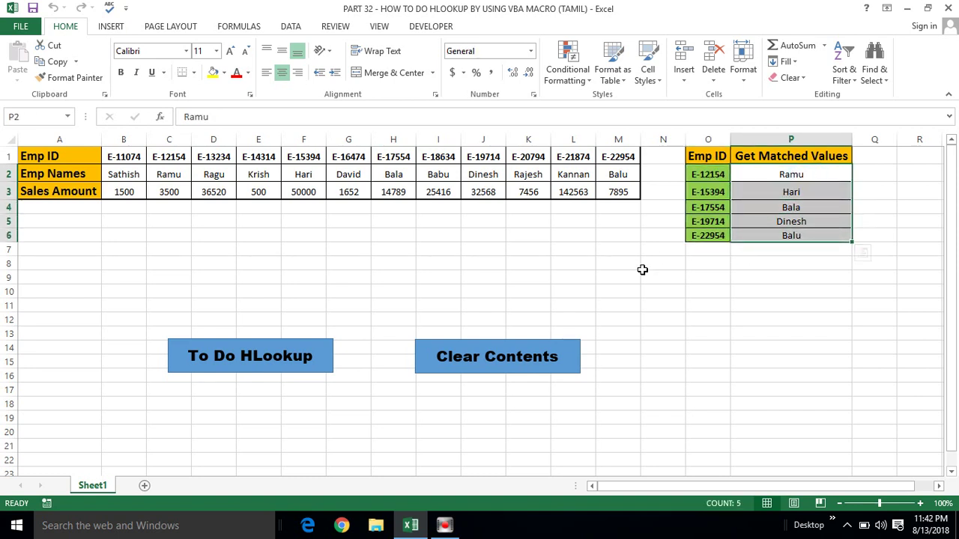
pyautogui.click(517, 263)
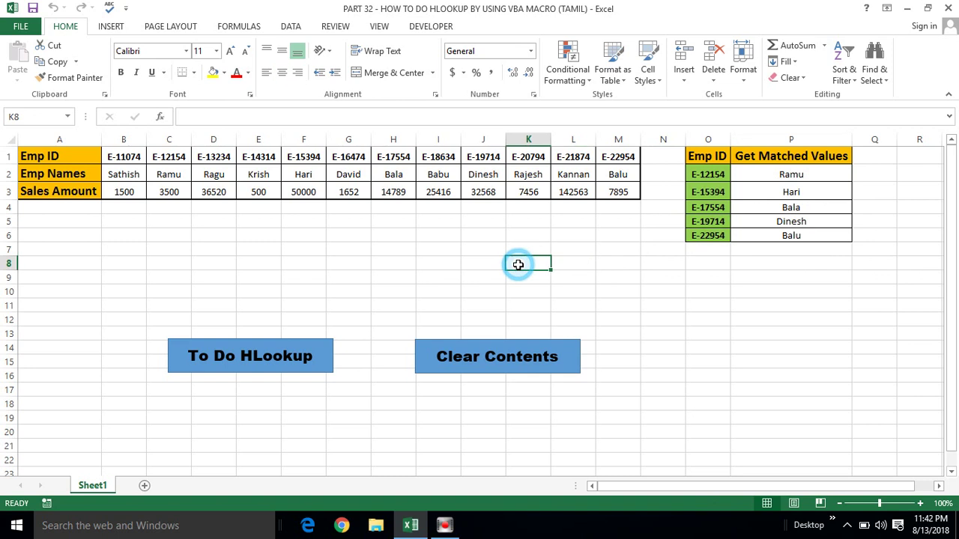
pyautogui.click(466, 363)
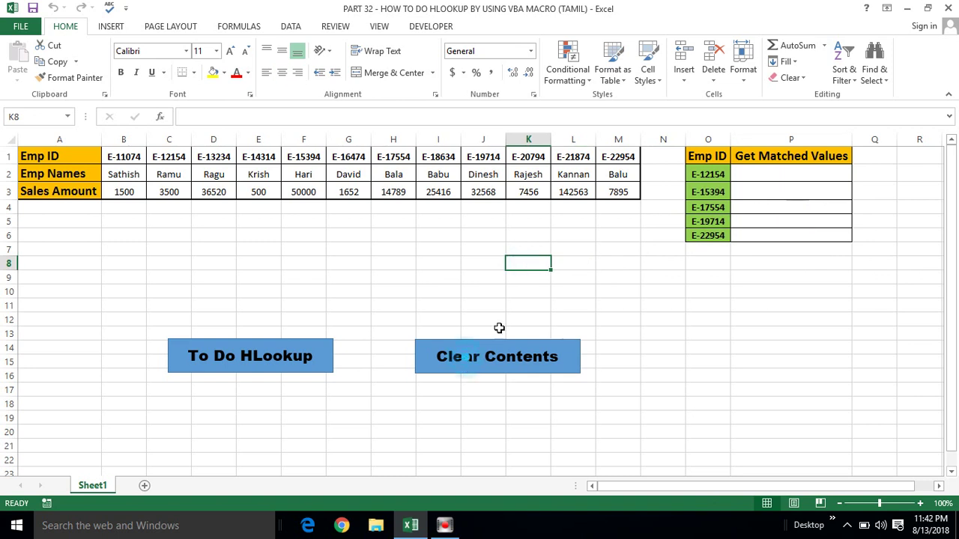
pyautogui.click(777, 177)
# Select and copy the whole lookup table A1:P6.
pyautogui.click(743, 193)
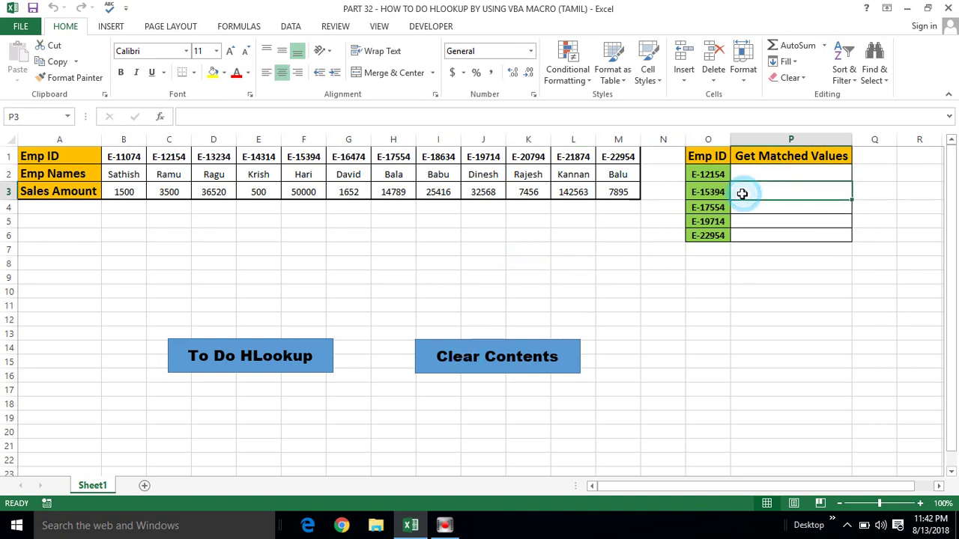
pyautogui.click(529, 157)
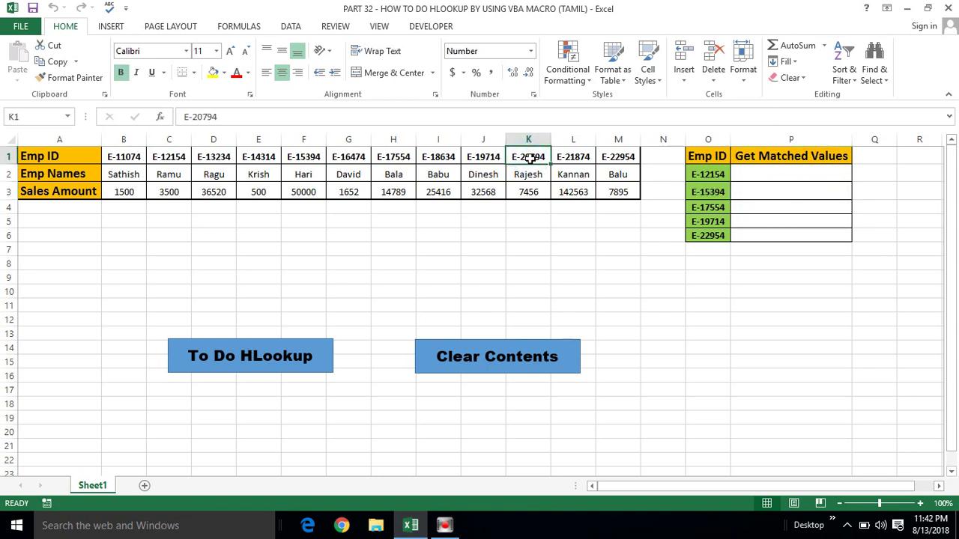
pyautogui.press('Left')
pyautogui.press('Left')
pyautogui.press('Left')
pyautogui.press('Left')
pyautogui.hotkey('shift', 'Right')
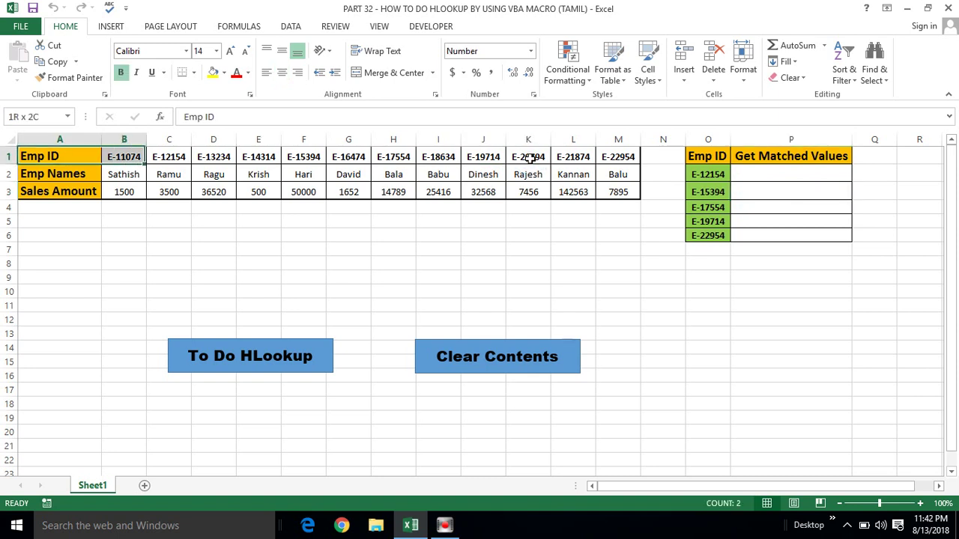
pyautogui.hotkey('shift', 'Right')
pyautogui.hotkey('shift', 'Right')
pyautogui.hotkey('shift', 'Right')
pyautogui.hotkey('shift', 'Right')
pyautogui.hotkey('shift', 'Right')
pyautogui.hotkey('shift', 'Right')
pyautogui.hotkey('shift', 'Left')
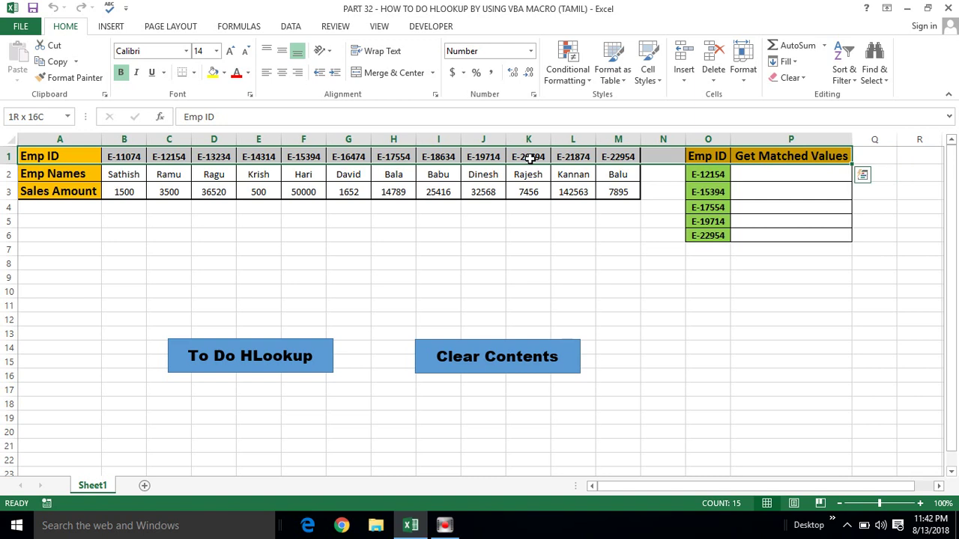
pyautogui.hotkey('shift', 'Down')
pyautogui.hotkey('shift', 'Down')
pyautogui.hotkey('shift', 'Down')
pyautogui.hotkey('shift', 'Down')
pyautogui.hotkey('ctrl', 'c')
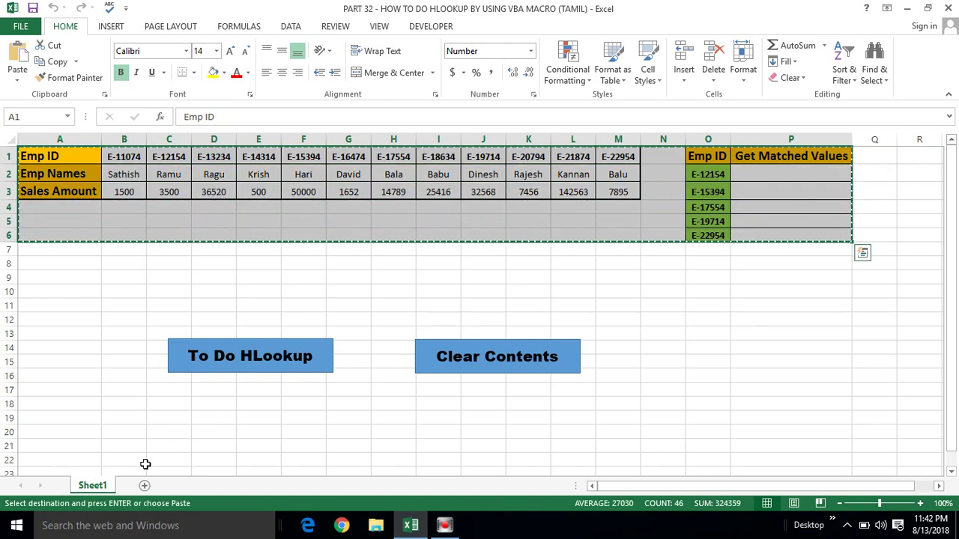
# Paste the table onto a new Sheet2 and autofit the Get Matched Values column.
pyautogui.click(144, 486)
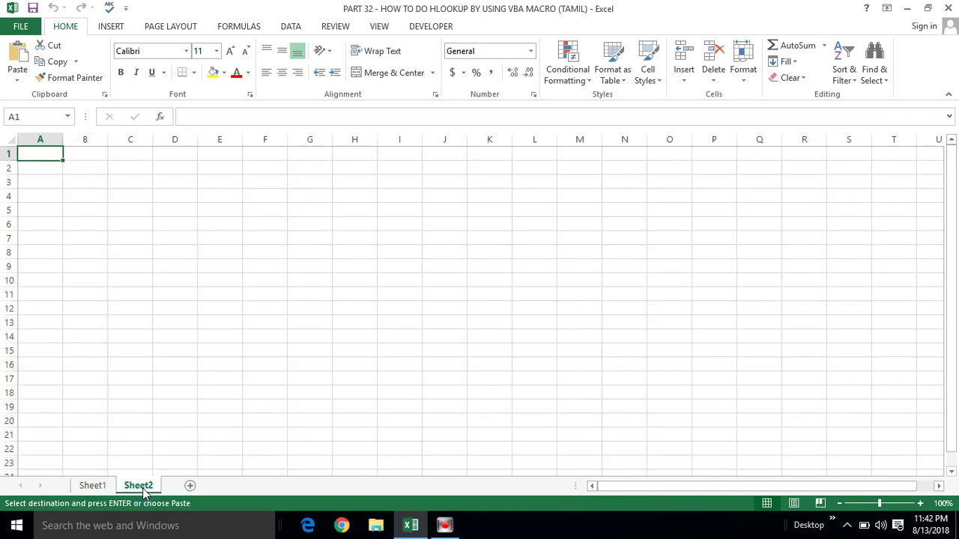
pyautogui.hotkey('ctrl', 'v')
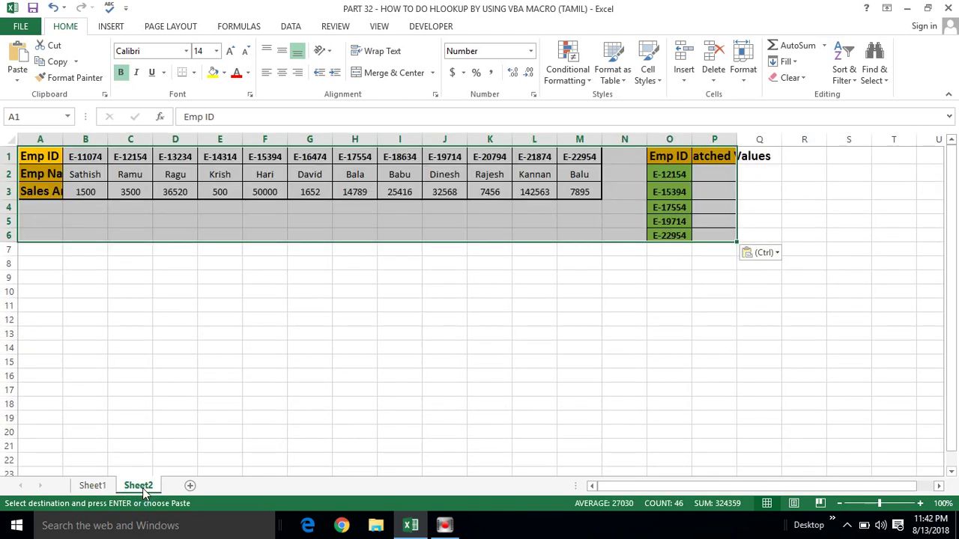
pyautogui.doubleClick(734, 139)
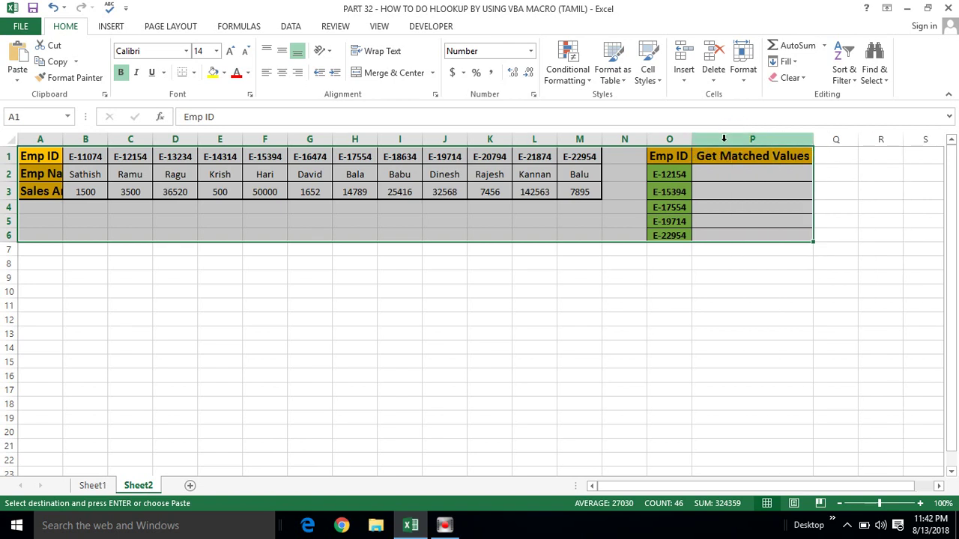
pyautogui.click(400, 193)
pyautogui.click(300, 220)
pyautogui.press('Escape')
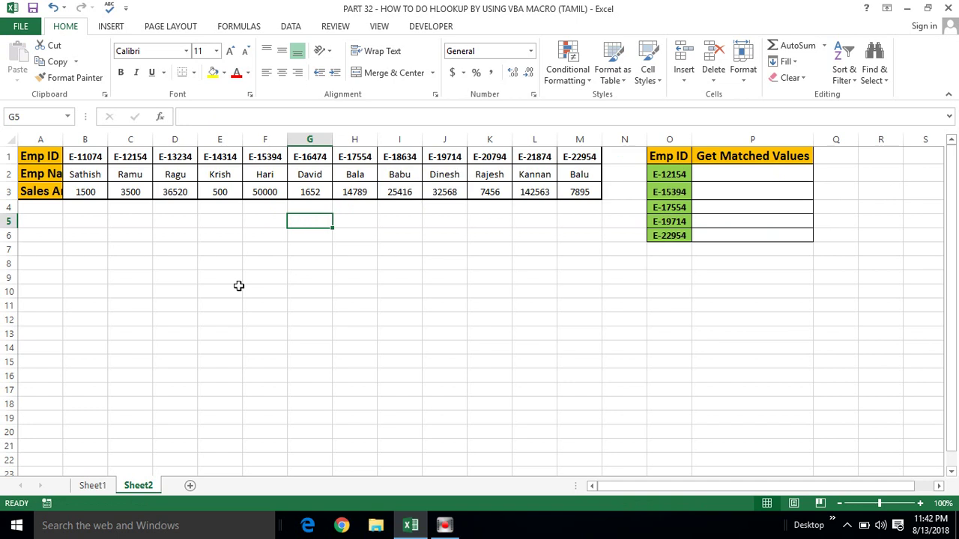
# Open the VBA Editor with Alt+F11 and view Module1's code.
pyautogui.click(265, 333)
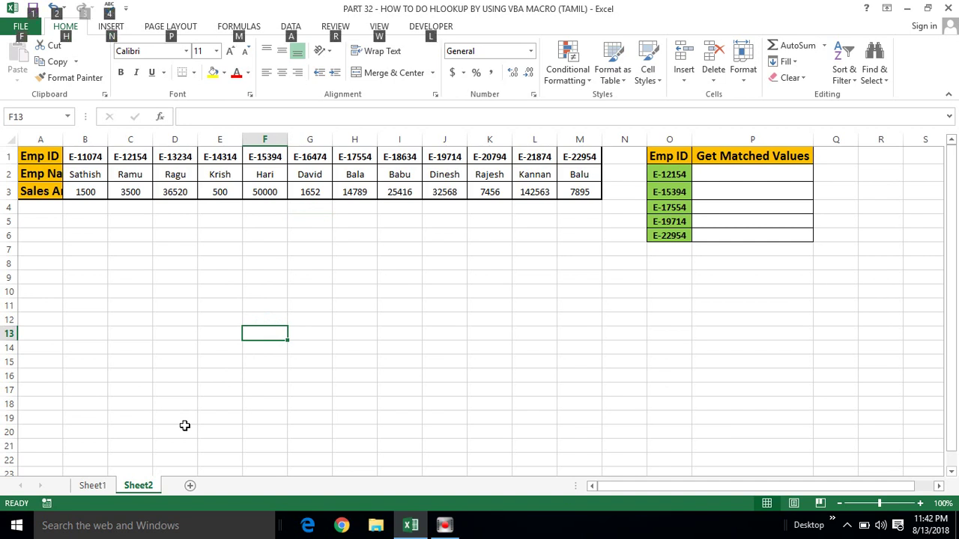
pyautogui.hotkey('alt', 'F11')
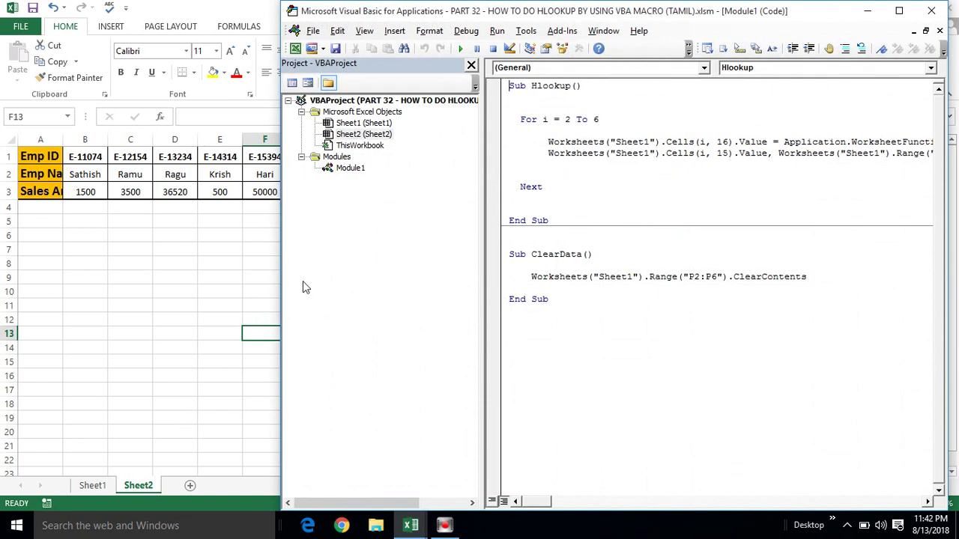
pyautogui.click(353, 168)
pyautogui.doubleClick(352, 168)
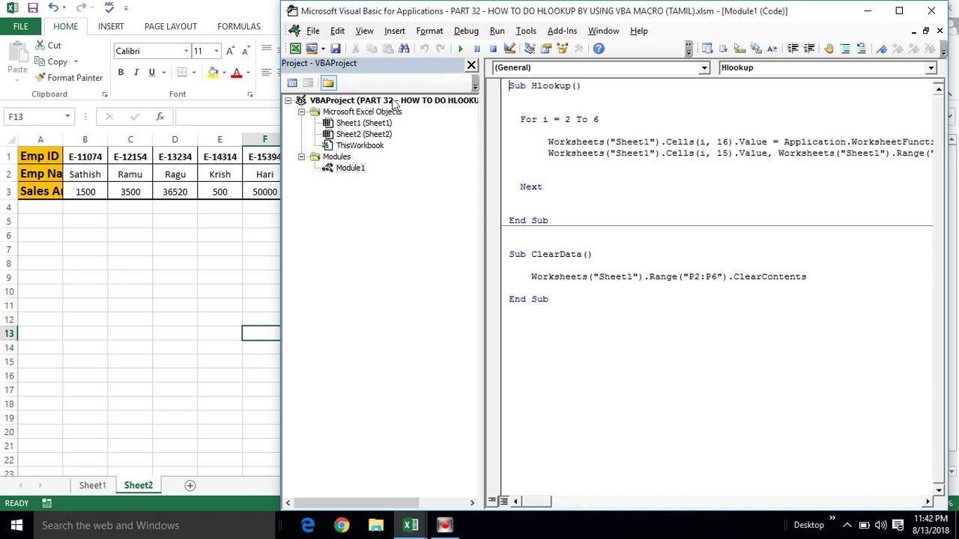
# Insert a new Module2 into the project and open its empty code window.
pyautogui.click(395, 31)
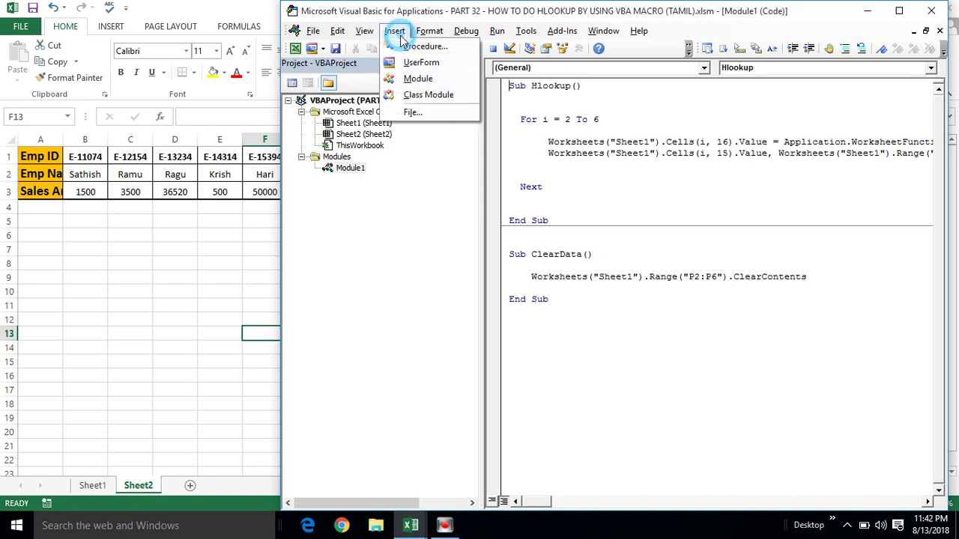
pyautogui.click(414, 78)
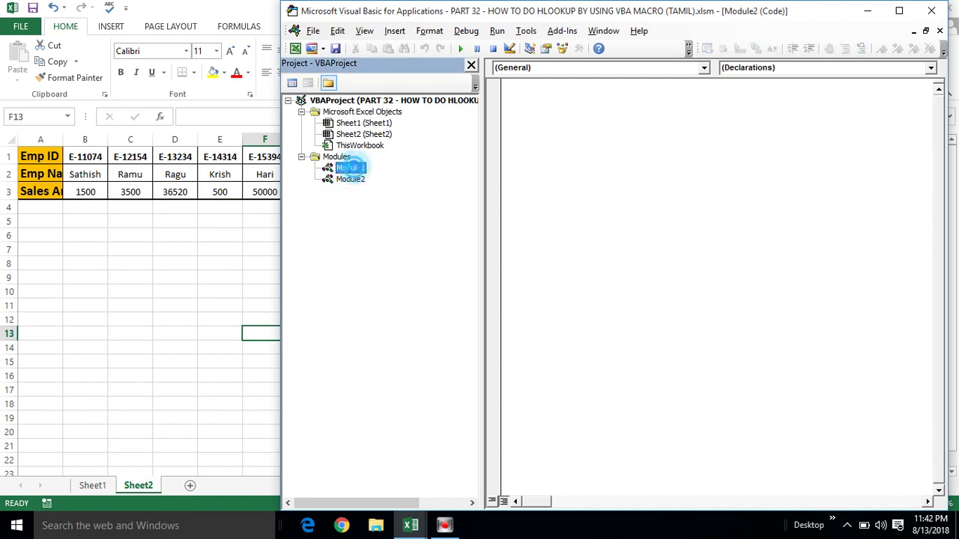
pyautogui.doubleClick(350, 169)
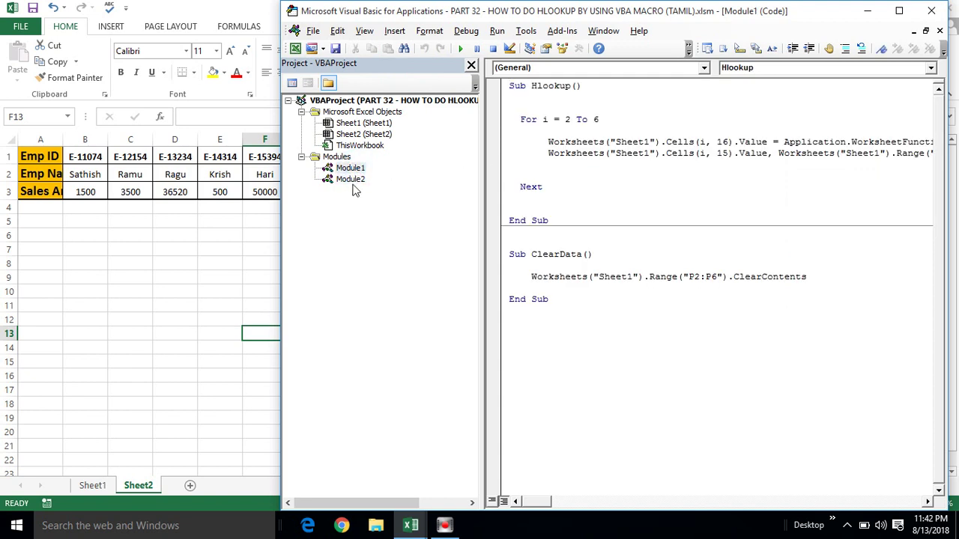
pyautogui.doubleClick(350, 180)
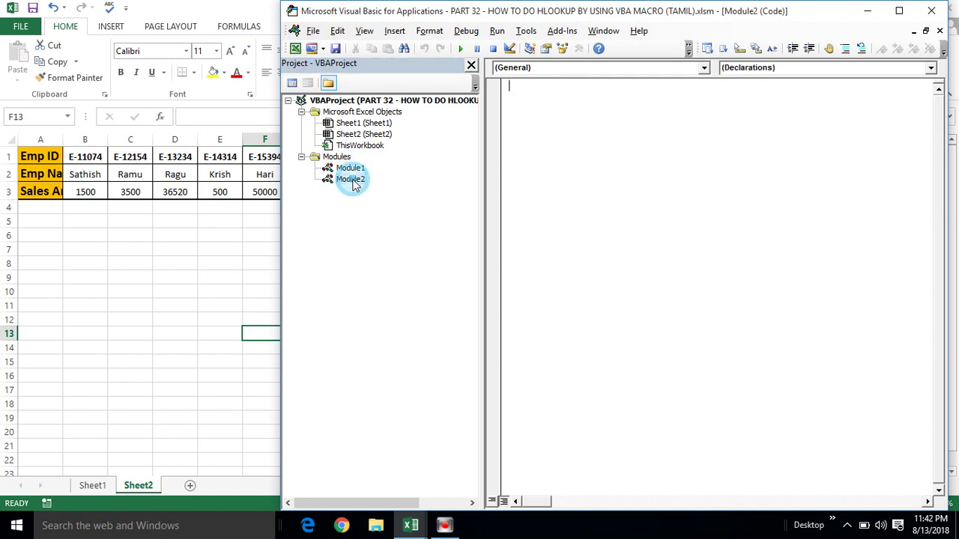
pyautogui.click(529, 104)
pyautogui.click(516, 86)
pyautogui.click(510, 90)
pyautogui.click(356, 181)
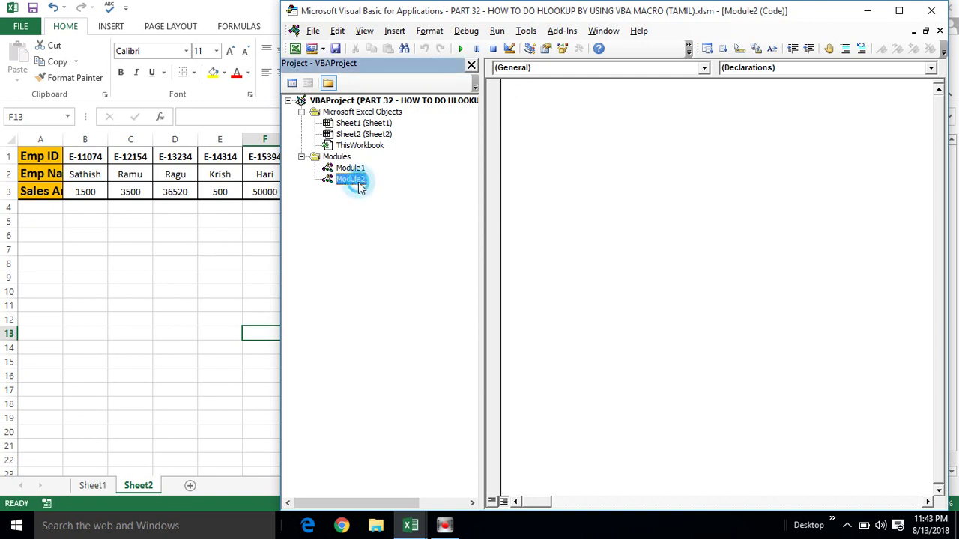
# Declare Sub Hlookup in Module2 and add an indented blank line inside it.
pyautogui.click(514, 86)
pyautogui.write('Sub H')
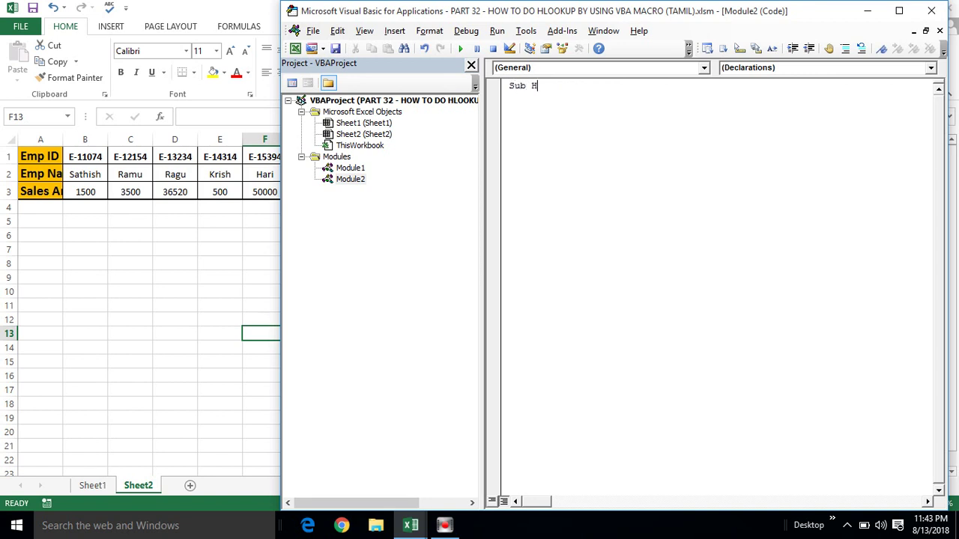
pyautogui.write('LOOKU')
pyautogui.press('BackSpace')
pyautogui.press('BackSpace')
pyautogui.press('BackSpace')
pyautogui.press('BackSpace')
pyautogui.write('lookup')
pyautogui.press('Return')
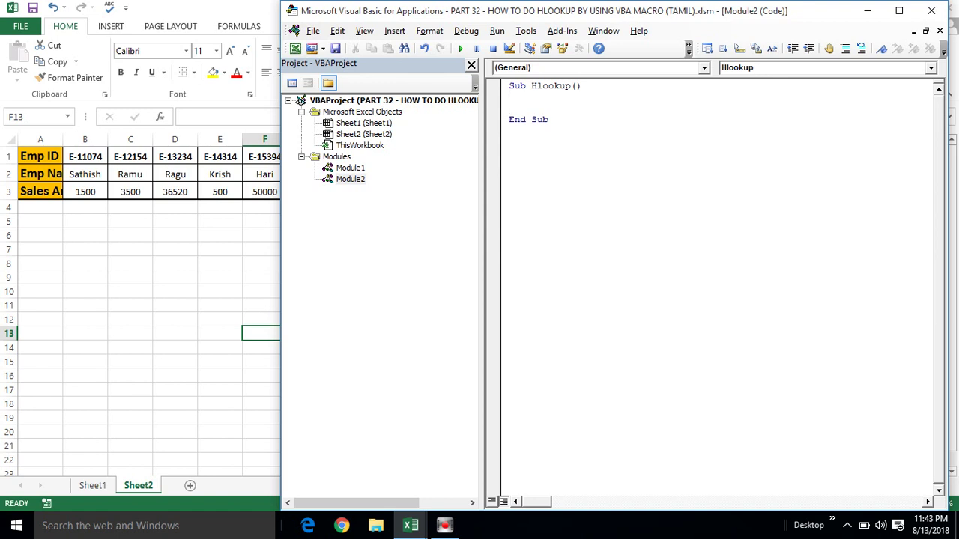
pyautogui.press('Return')
pyautogui.press('Tab')
# Add the line Worksheets("Sheet2").cells( and return to the Excel worksheet.
pyautogui.click(517, 102)
pyautogui.press('Return')
pyautogui.write('Worksheets/')
pyautogui.press('BackSpace')
pyautogui.write('("')
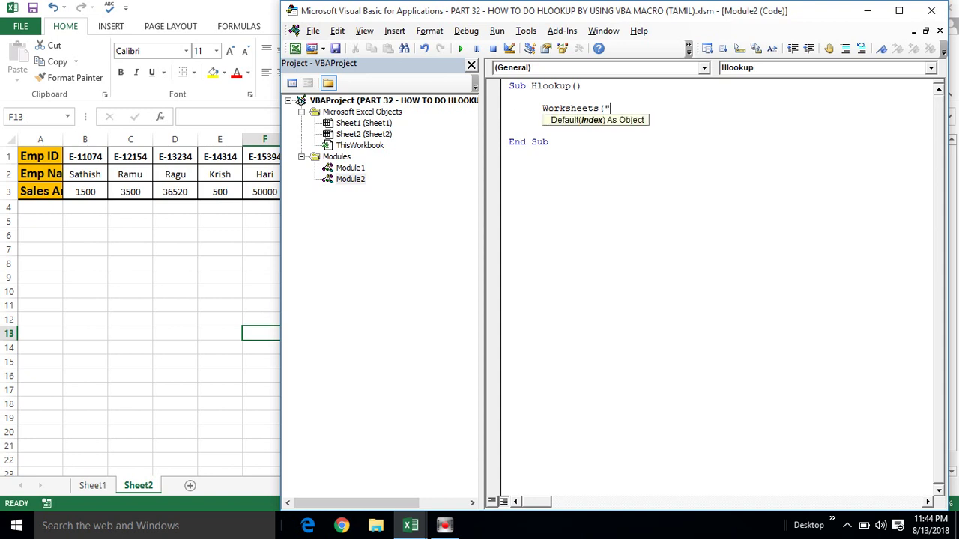
pyautogui.write('Sheet2")')
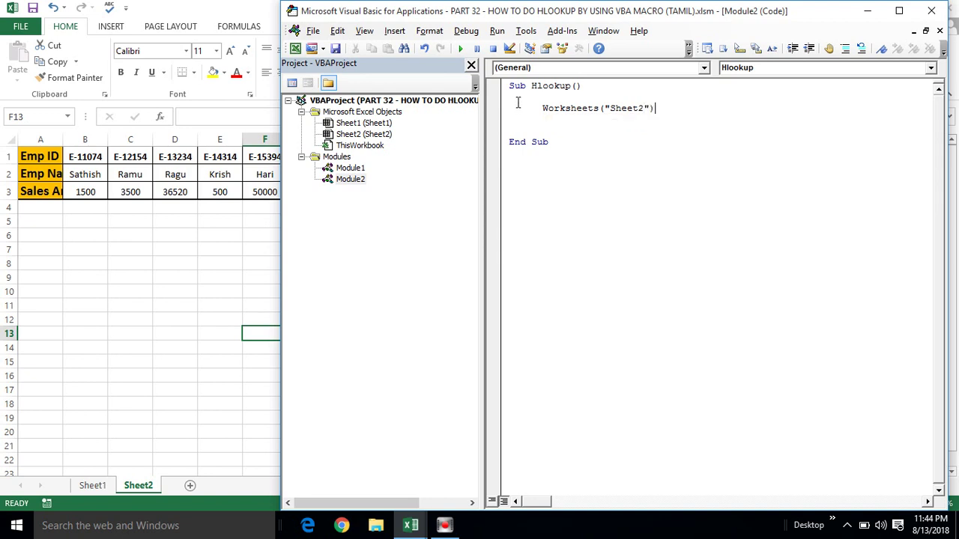
pyautogui.write('.cells')
pyautogui.write('(')
pyautogui.hotkey('alt', 'Tab')
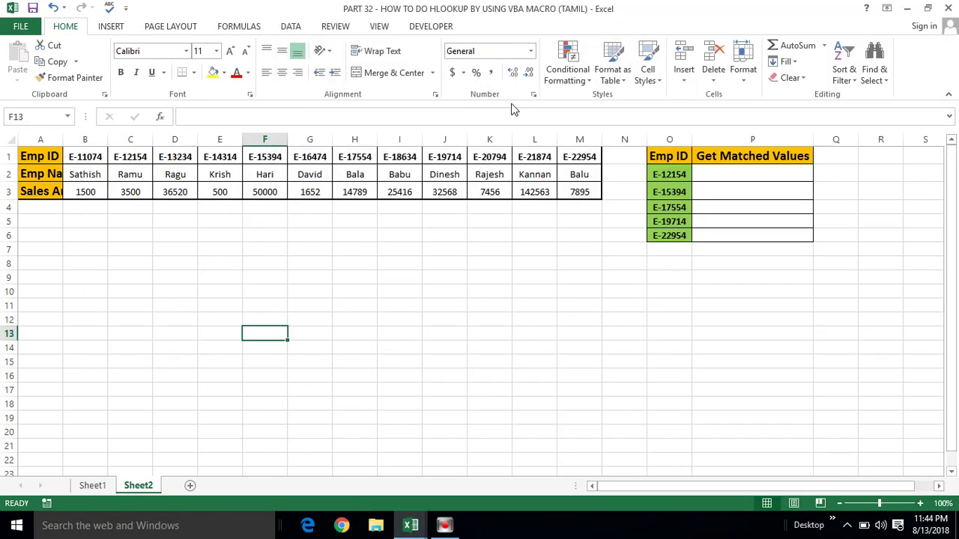
# Identify P2 as the first result cell beside lookup ID E-12154 in O2.
pyautogui.click(730, 172)
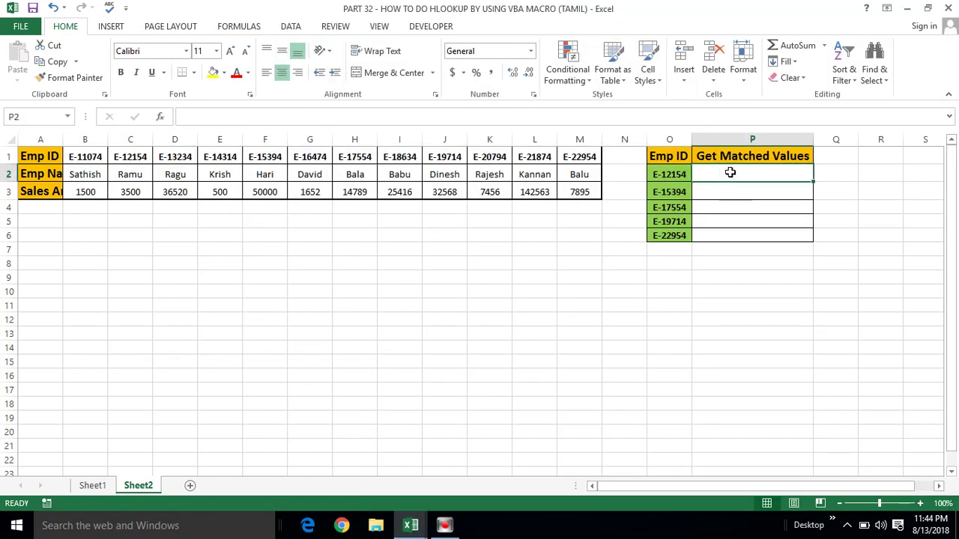
pyautogui.click(716, 192)
pyautogui.click(731, 173)
pyautogui.click(664, 174)
pyautogui.hotkey('ctrl', 'c')
pyautogui.click(728, 176)
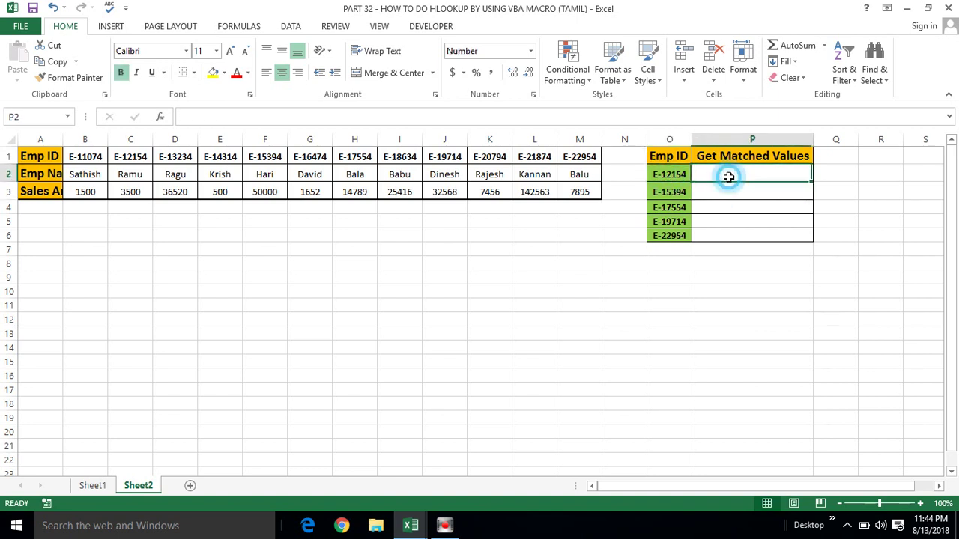
pyautogui.click(678, 190)
pyautogui.moveTo(677, 174); pyautogui.dragTo(669, 250)
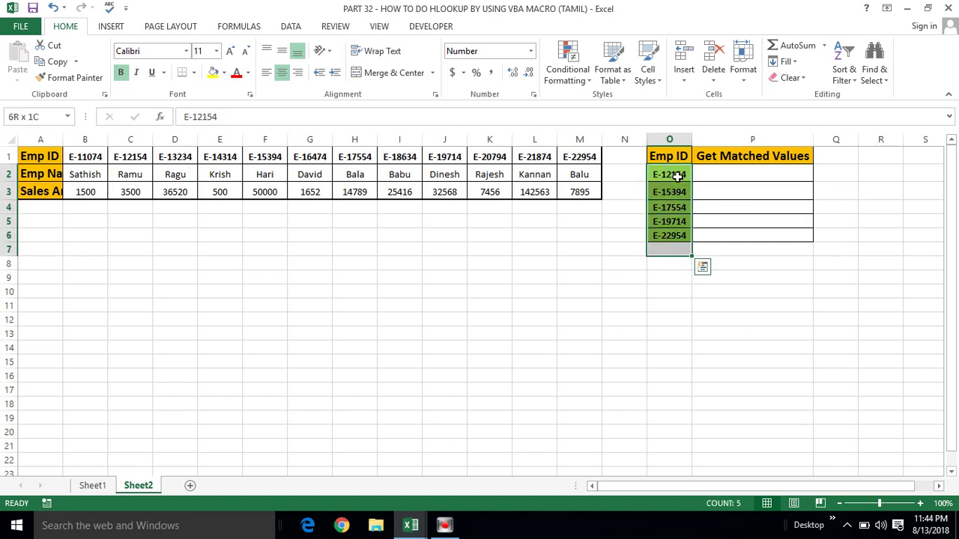
pyautogui.hotkey('shift', 'Right')
pyautogui.press('Left')
pyautogui.press('Right')
pyautogui.press('Right')
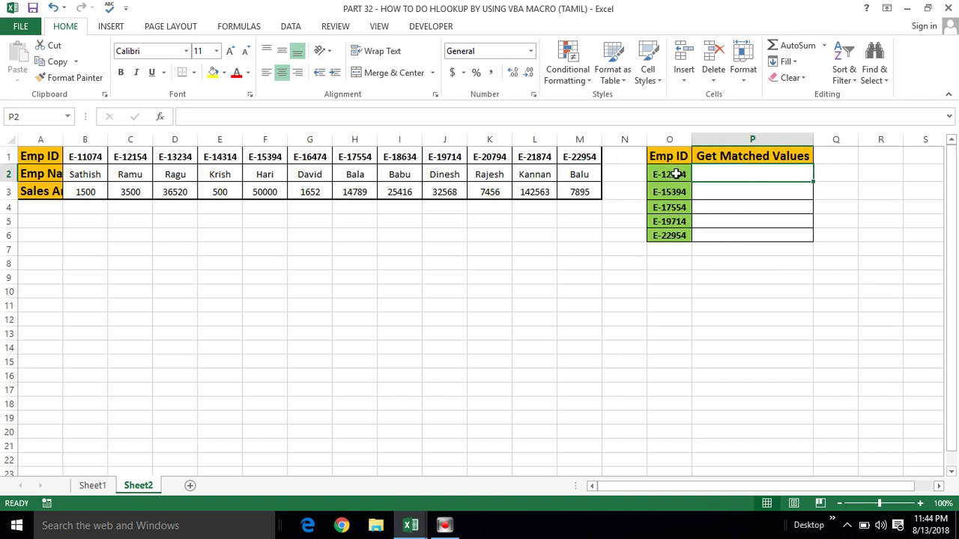
pyautogui.click(676, 174)
pyautogui.click(708, 176)
# Match E-12154 to Ramu in C2 and count column P as column 16.
pyautogui.click(131, 174)
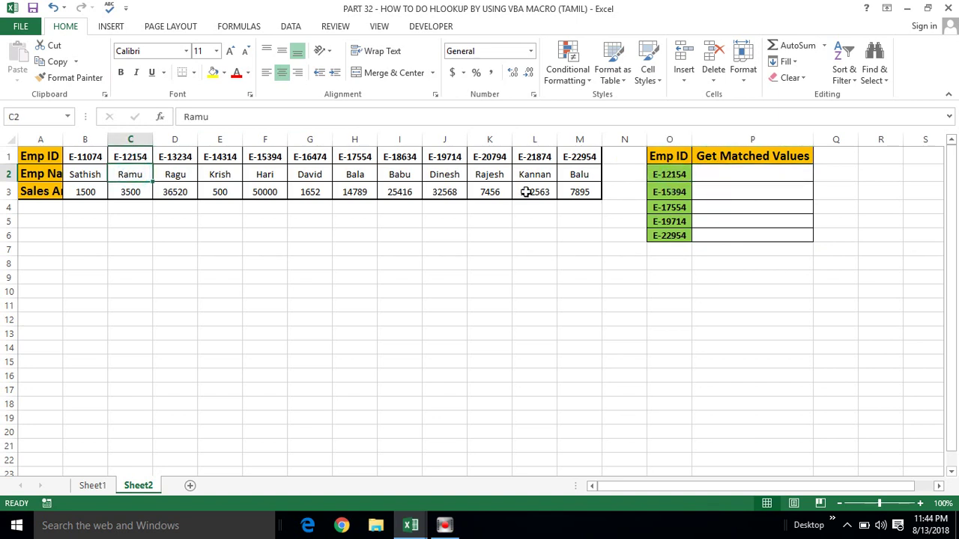
pyautogui.click(706, 173)
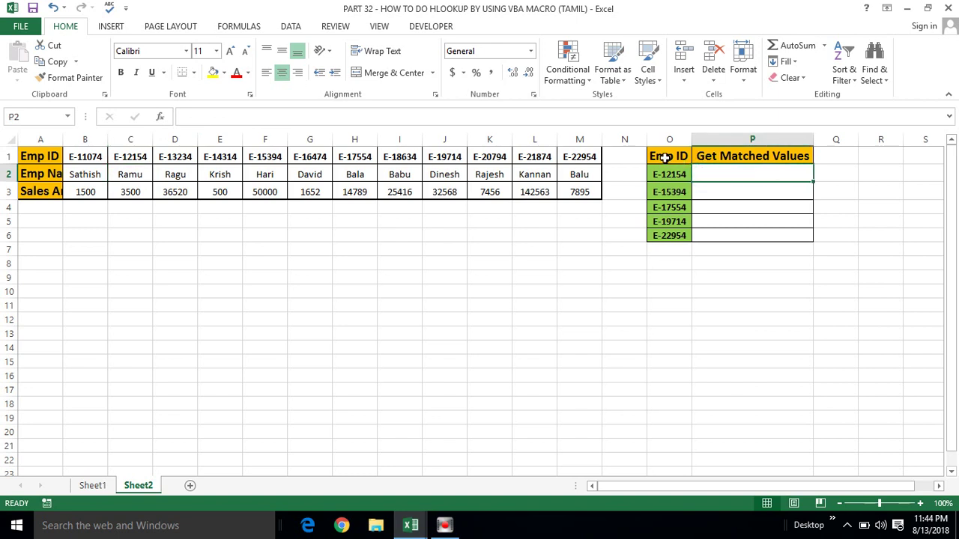
pyautogui.click(704, 139)
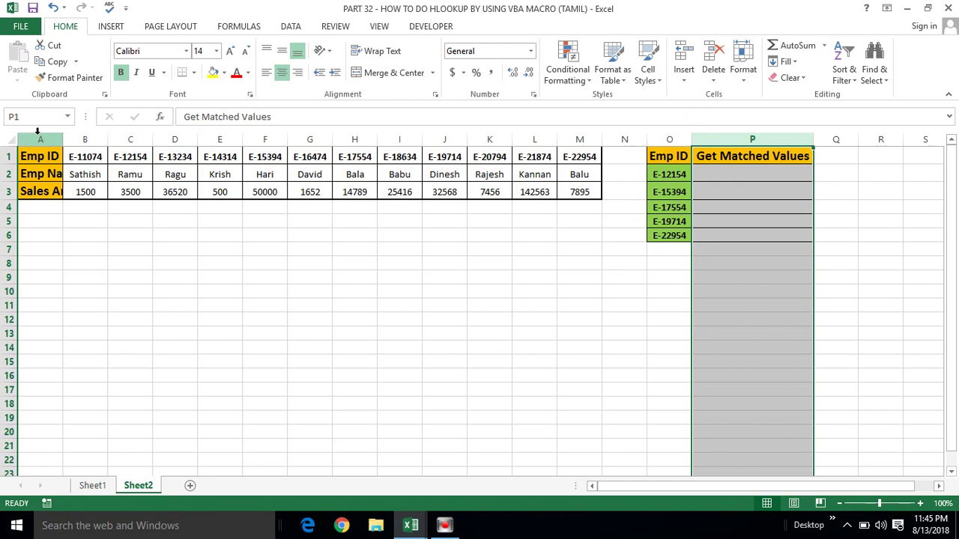
pyautogui.moveTo(39, 139); pyautogui.dragTo(184, 139)
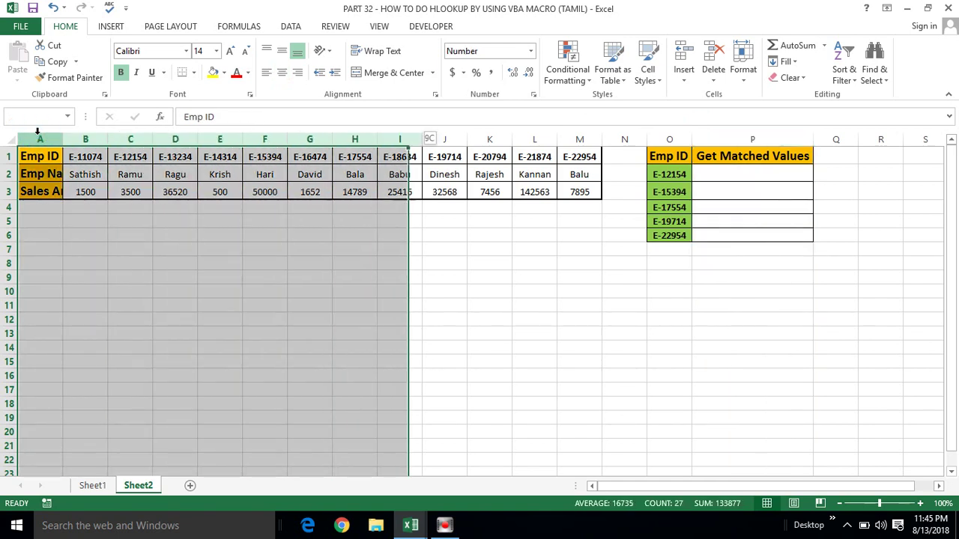
pyautogui.moveTo(187, 140)
pyautogui.mouseDown()
pyautogui.moveTo(813, 140)
pyautogui.moveTo(692, 140)
pyautogui.mouseUp()
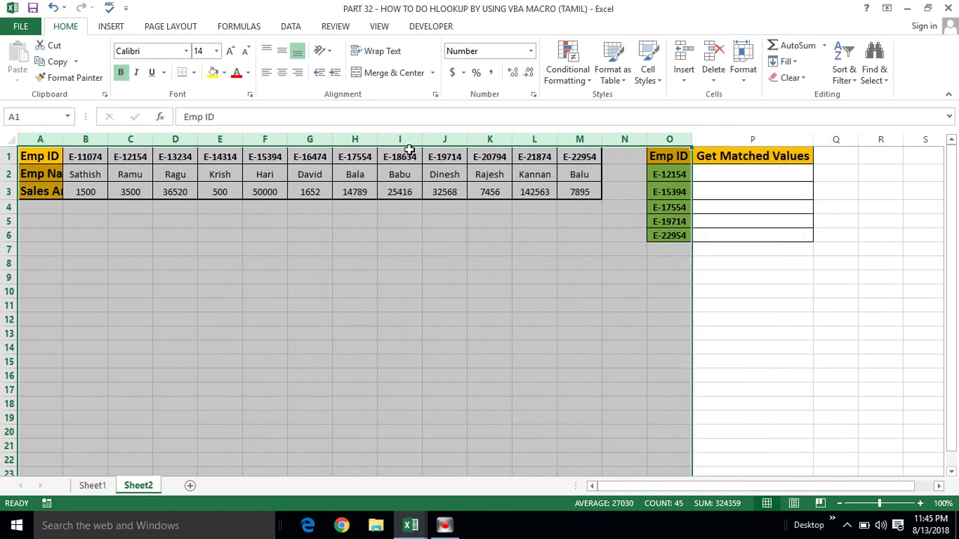
pyautogui.click(669, 139)
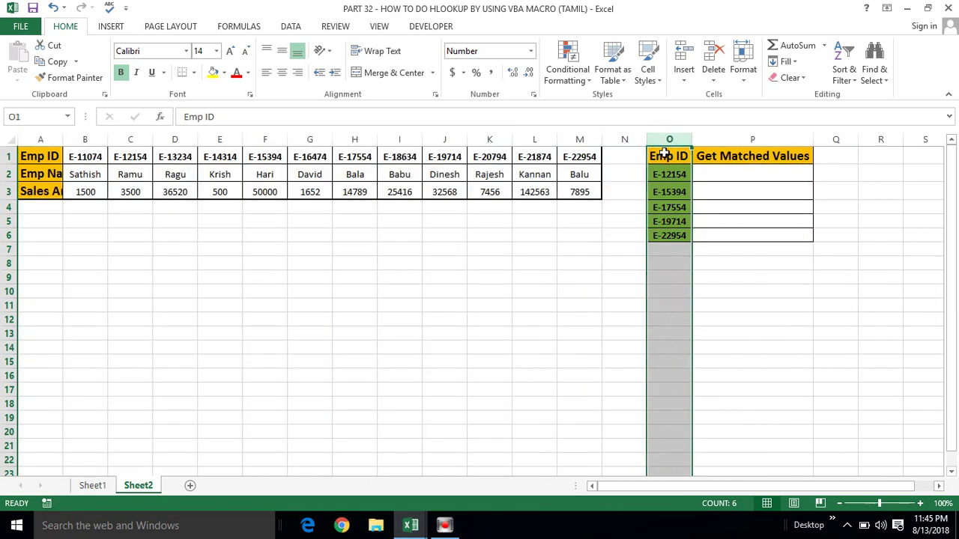
pyautogui.click(666, 172)
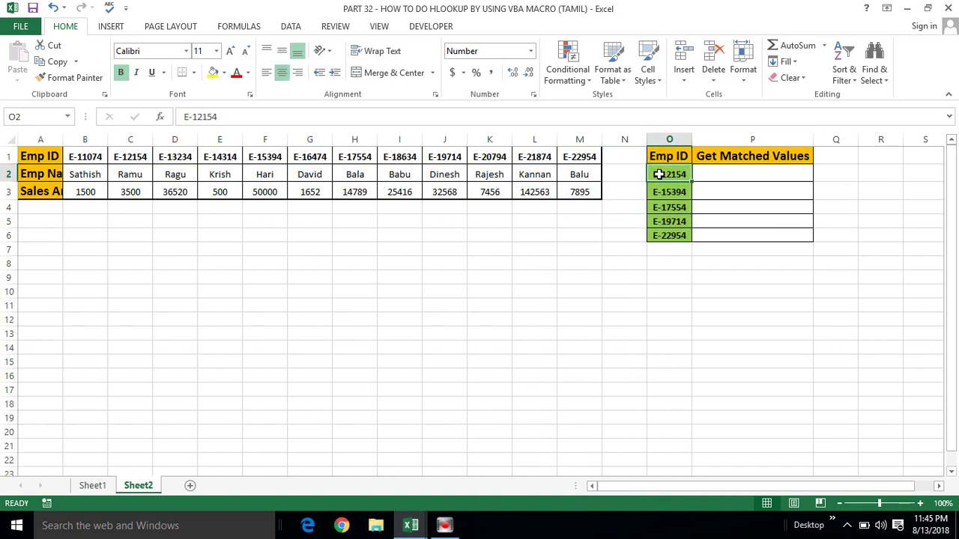
# Confirm the result row is 2 and review the O1:P6 lookup table before returning to the code.
pyautogui.click(9, 175)
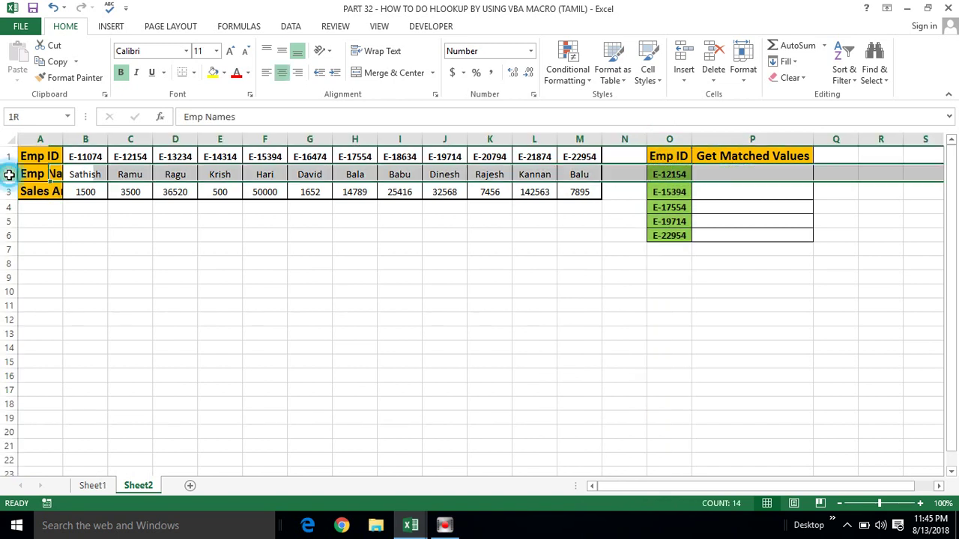
pyautogui.click(665, 153)
pyautogui.hotkey('shift', 'Right')
pyautogui.hotkey('ctrl', 'shift', 'Down')
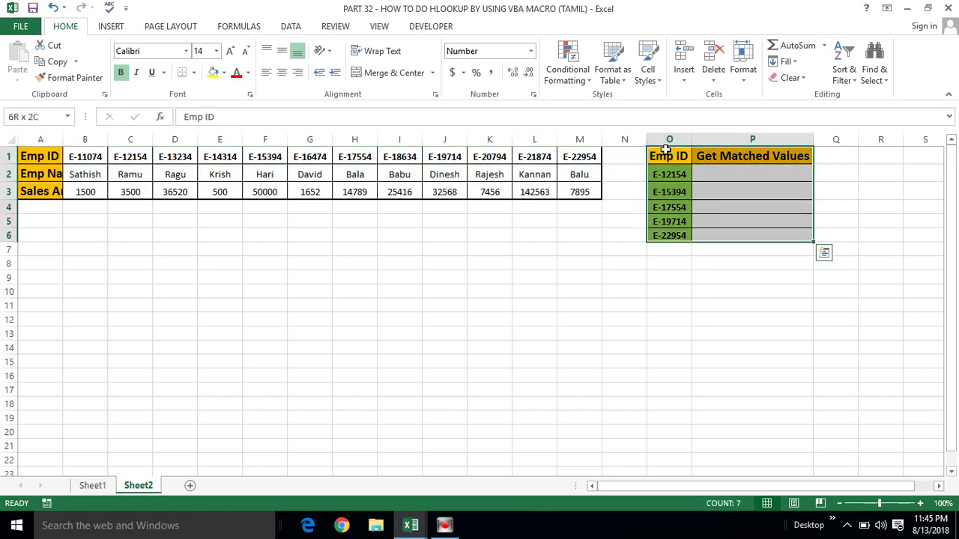
pyautogui.click(677, 174)
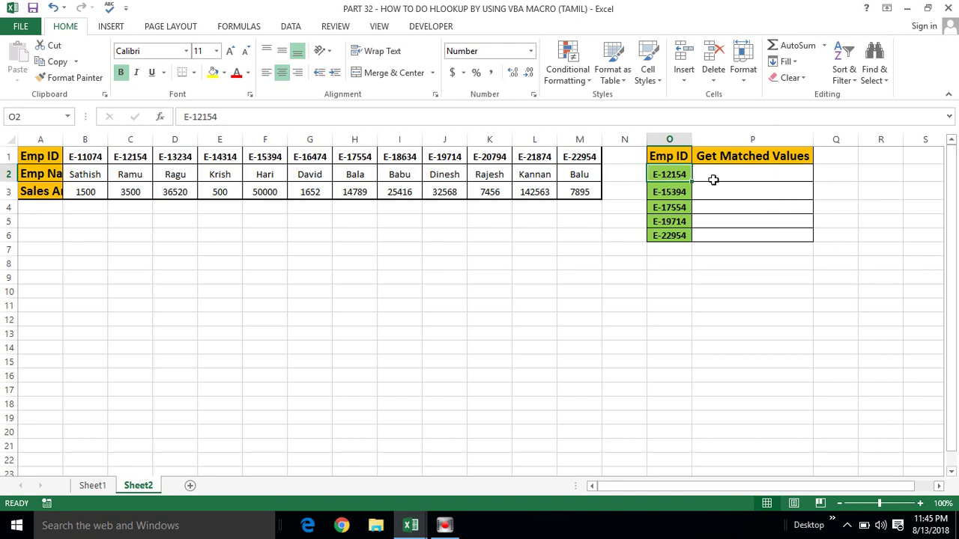
pyautogui.hotkey('alt', 'F11')
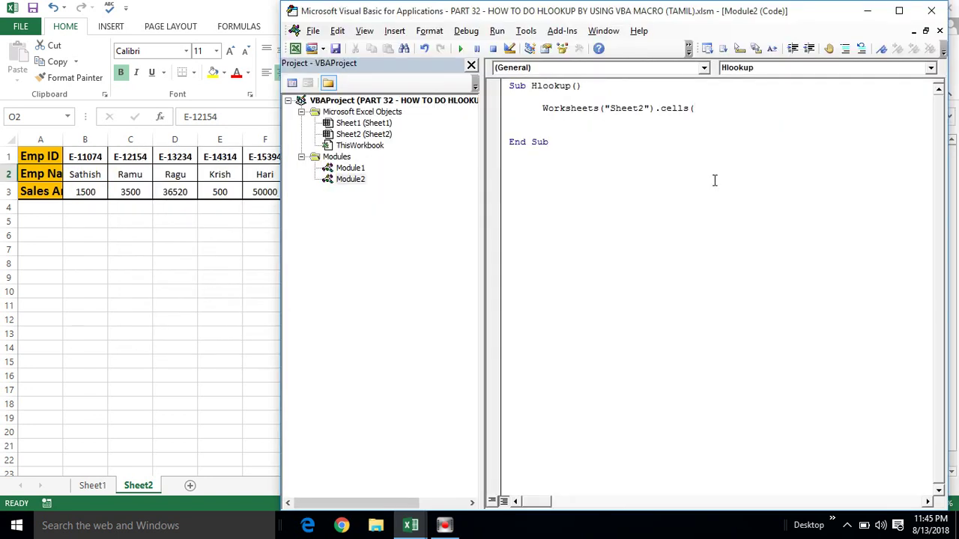
# Enter 2,16 as the target cell row and column, checking P2 on the sheet.
pyautogui.write('2')
pyautogui.write(',16')
pyautogui.hotkey('alt', 'Tab')
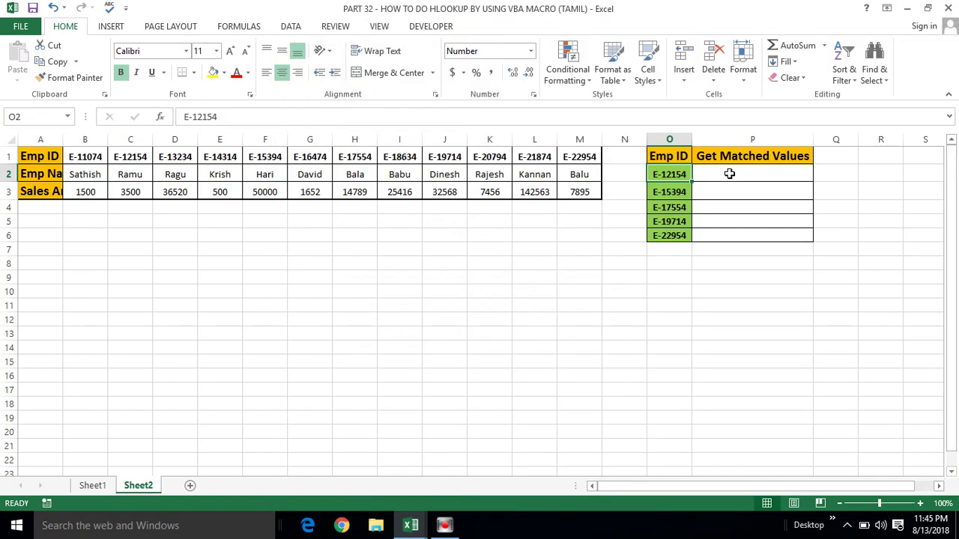
pyautogui.click(740, 173)
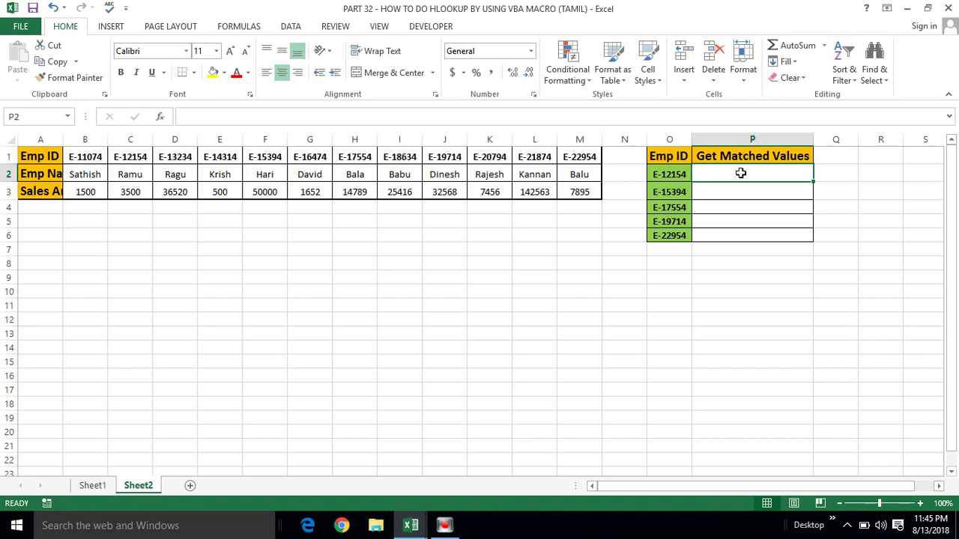
pyautogui.hotkey('alt', 'Tab')
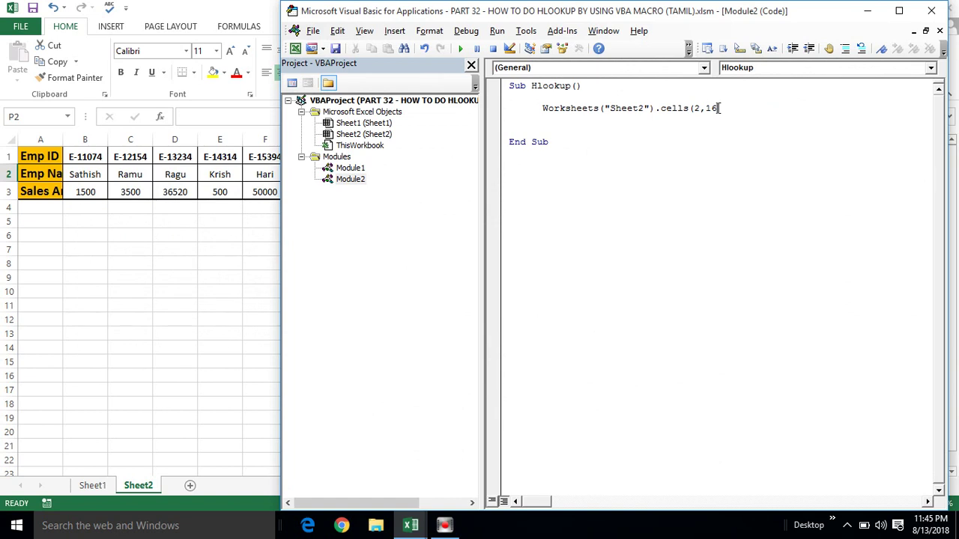
# Finish the line as .value = Application.WorksheetFunction.HLookup( with arguments moved to the next line.
pyautogui.write(')')
pyautogui.write('.')
pyautogui.write('value')
pyautogui.write('=application.')
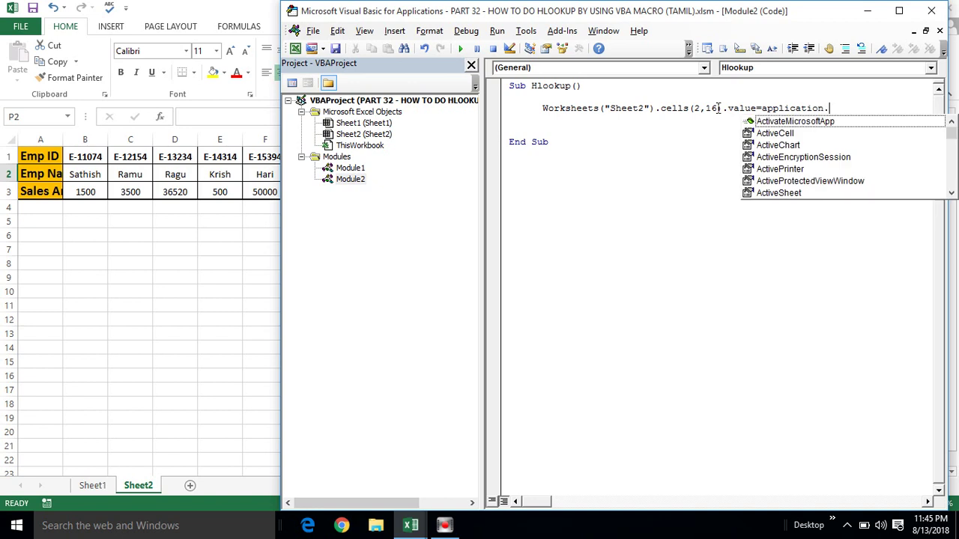
pyautogui.write('wor')
pyautogui.press('Down')
pyautogui.press('Tab')
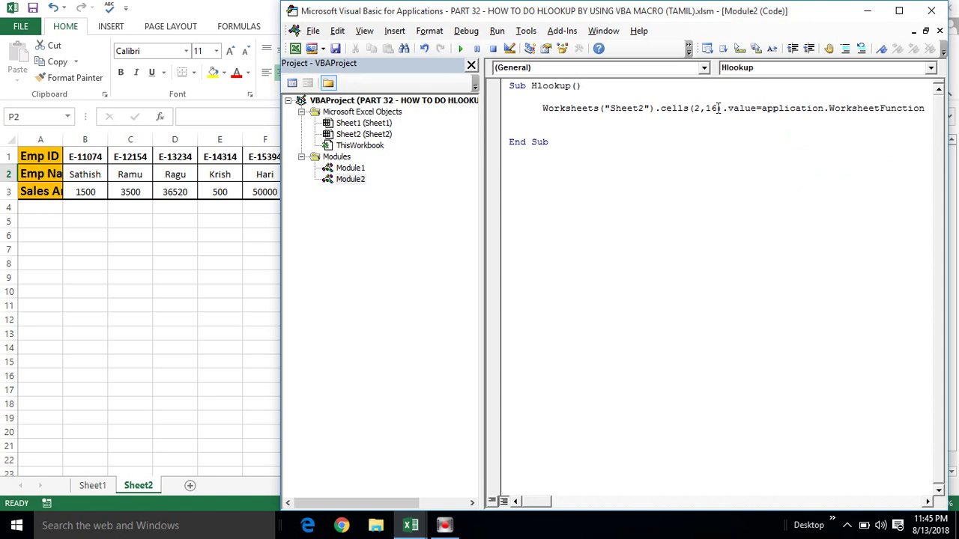
pyautogui.write('.h')
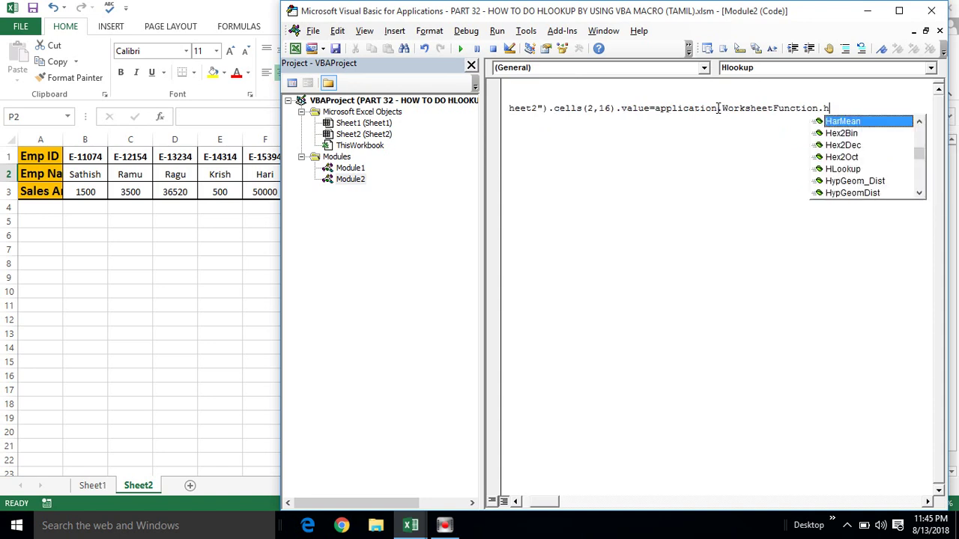
pyautogui.write('lo')
pyautogui.press('Tab')
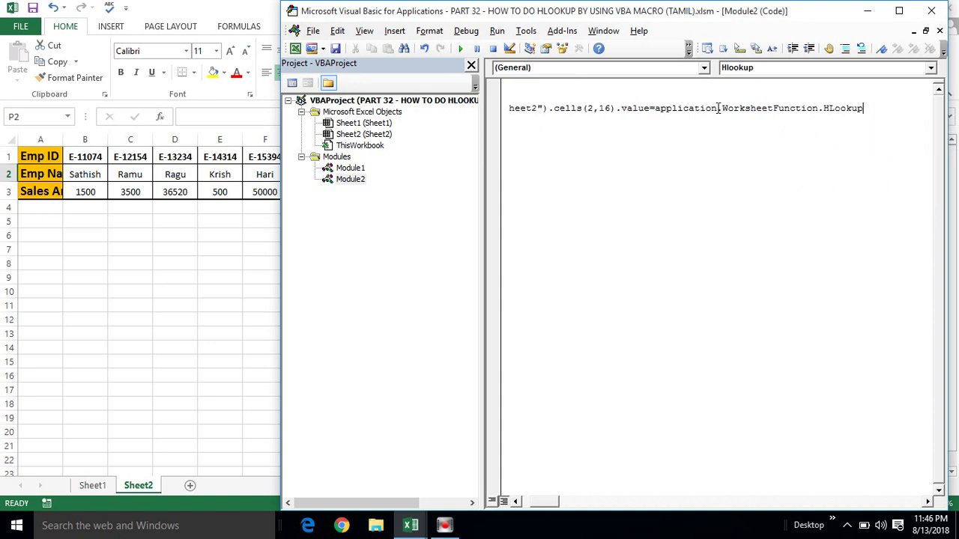
pyautogui.write('( _')
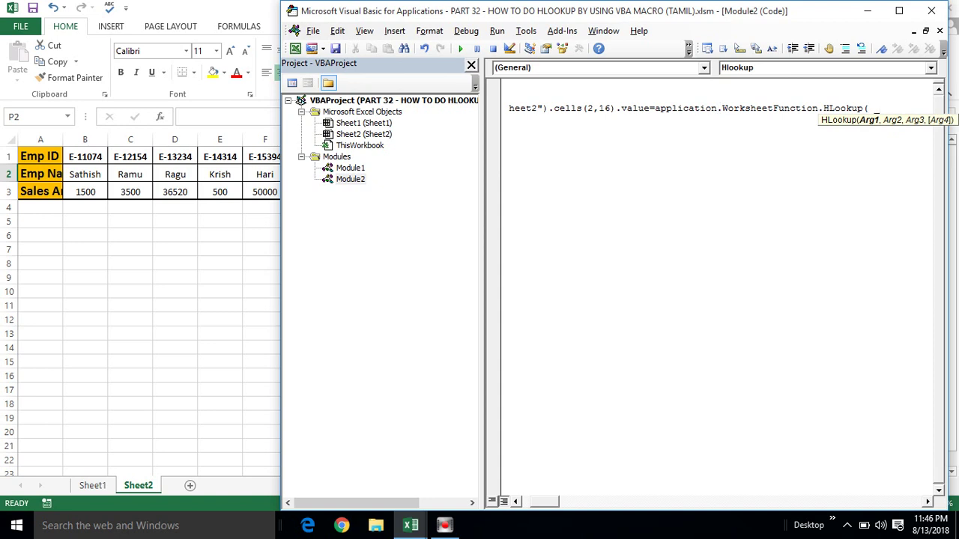
pyautogui.press('Return')
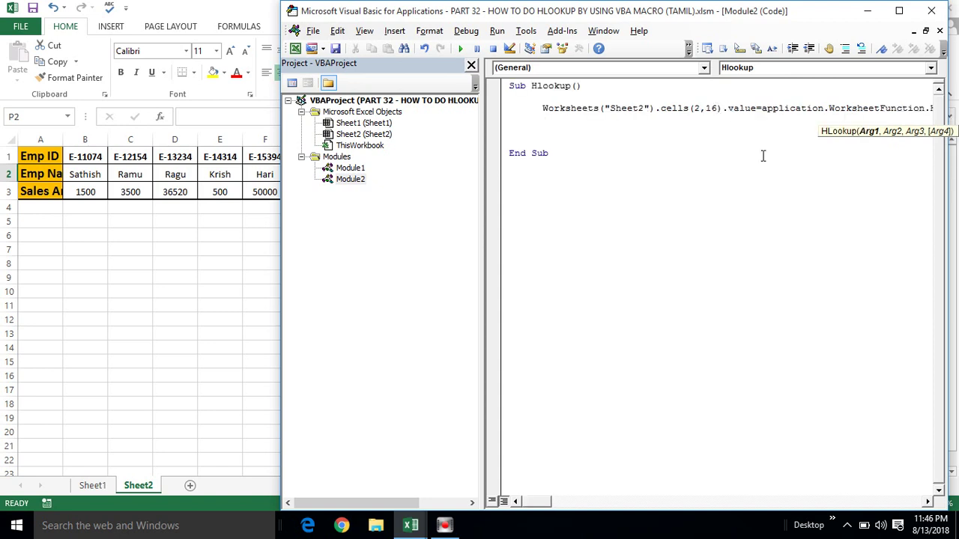
# Maximize the code editor and end the HLookup line with '( _' for continuation.
pyautogui.doubleClick(736, 17)
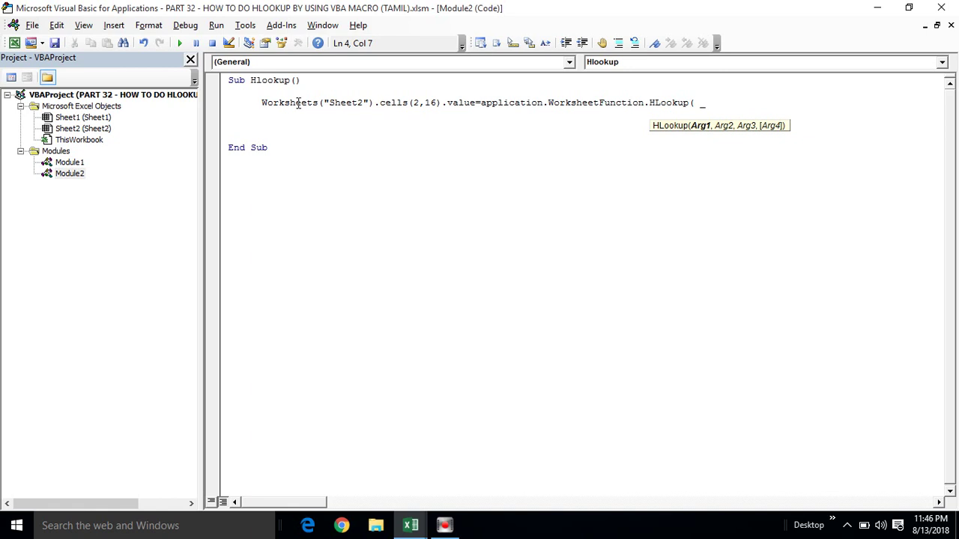
pyautogui.moveTo(298, 103); pyautogui.dragTo(505, 132)
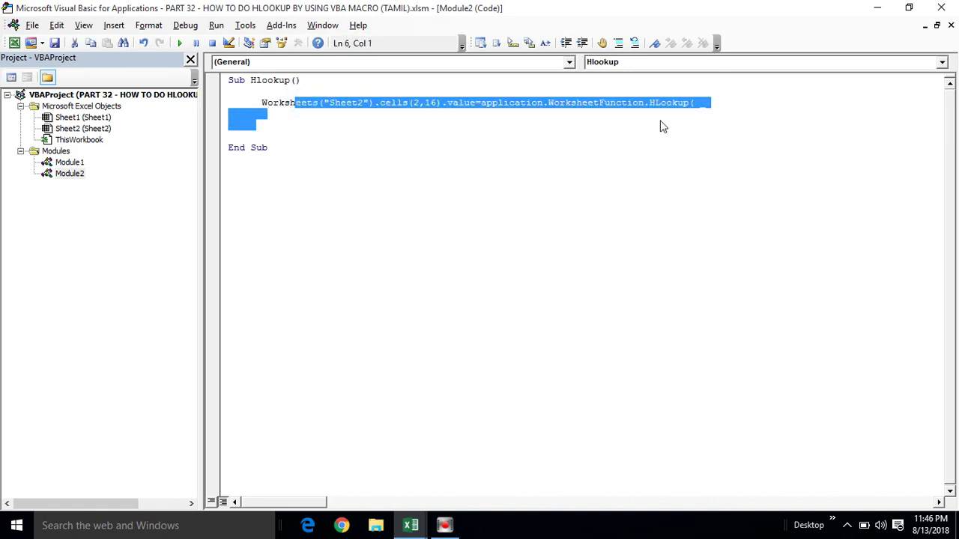
pyautogui.click(706, 105)
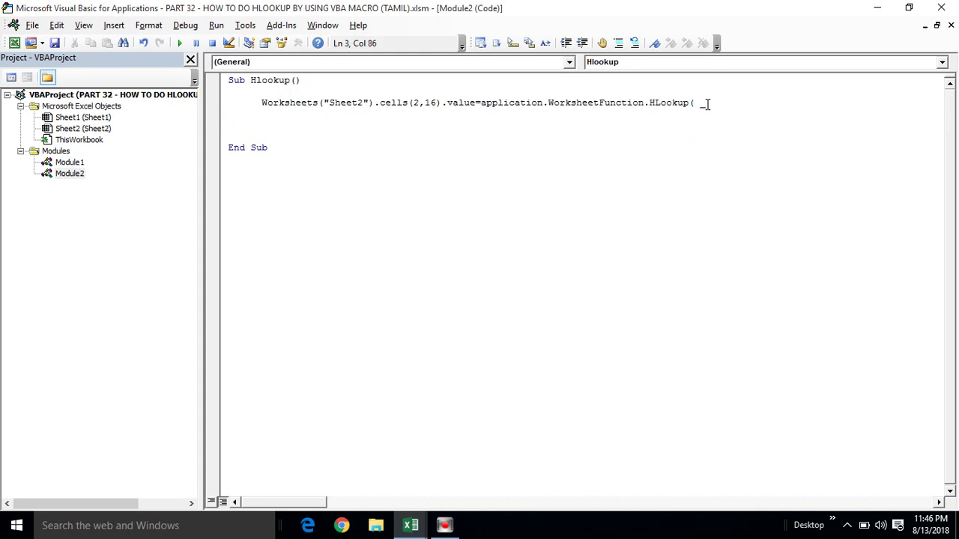
pyautogui.press('Return')
pyautogui.press('BackSpace')
pyautogui.press('BackSpace')
pyautogui.press('BackSpace')
pyautogui.press('BackSpace')
pyautogui.press('BackSpace')
pyautogui.press('BackSpace')
pyautogui.write('(')
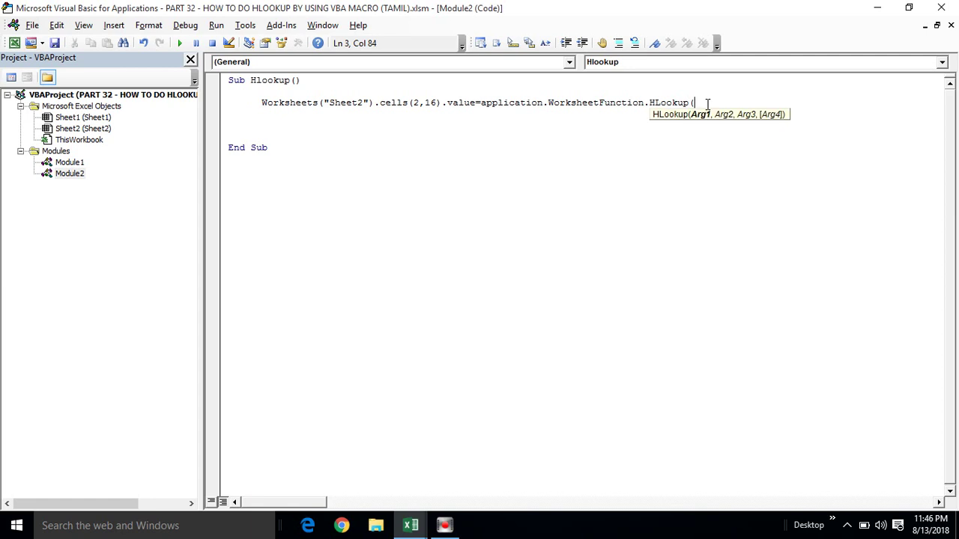
pyautogui.write(' _')
pyautogui.press('Return')
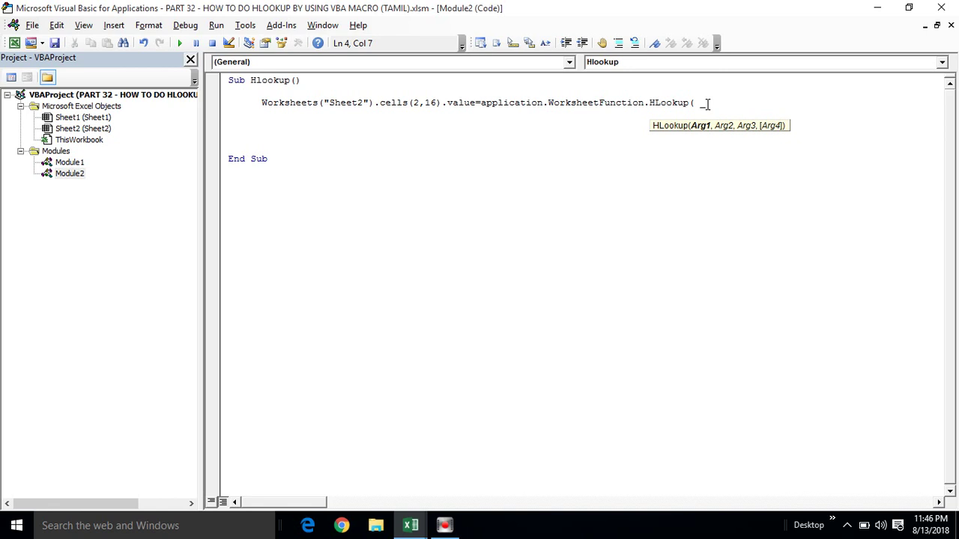
# Begin the lookup value as worksheets("Sheet2").Cells(2 on the continuation line.
pyautogui.write('(')
pyautogui.press('BackSpace')
pyautogui.write('wor')
pyautogui.press('BackSpace')
pyautogui.press('BackSpace')
pyautogui.write('orksheets')
pyautogui.write('("Sheet2"')
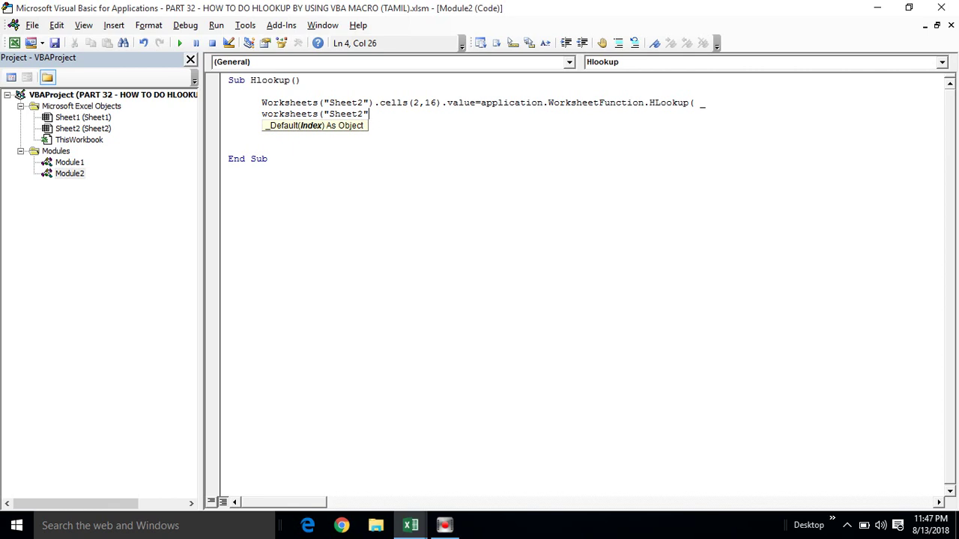
pyautogui.write(').Cells')
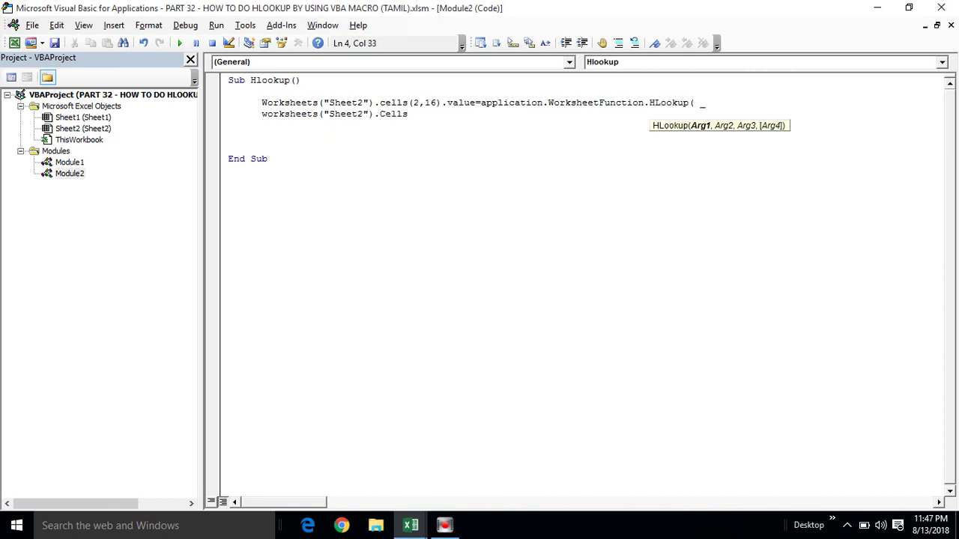
pyautogui.write('(')
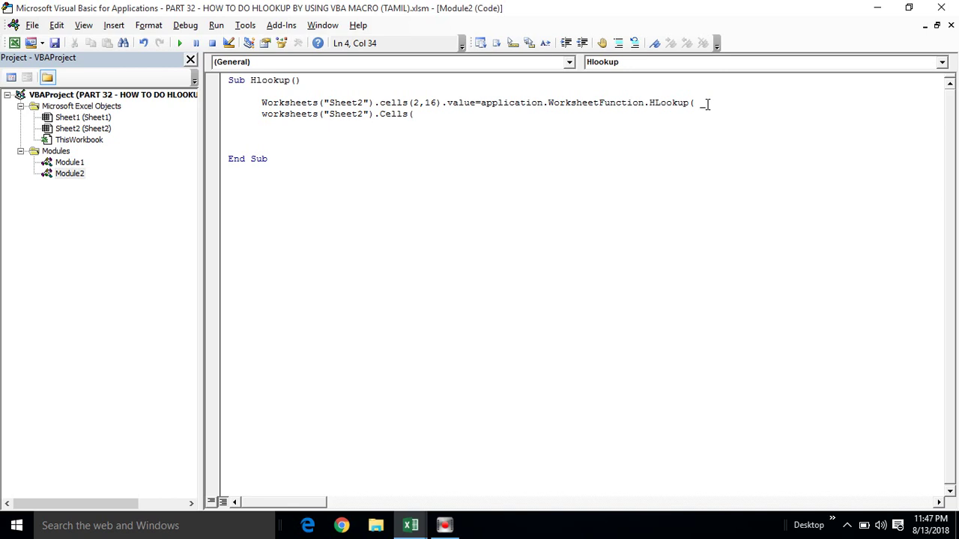
pyautogui.write('2')
# Check that Emp ID E-12154 sits in O2, with its empty result cell P2 beside it.
pyautogui.hotkey('alt', 'Tab')
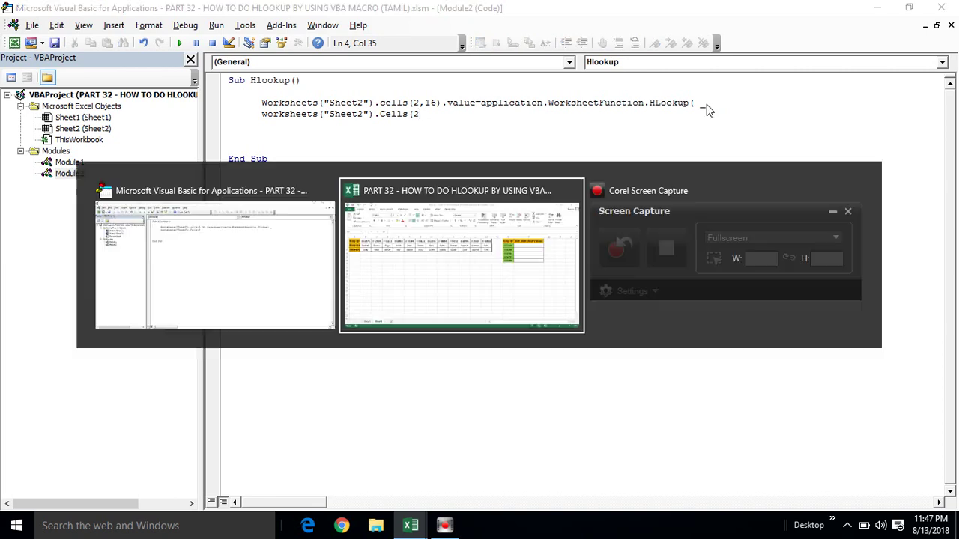
pyautogui.click(656, 174)
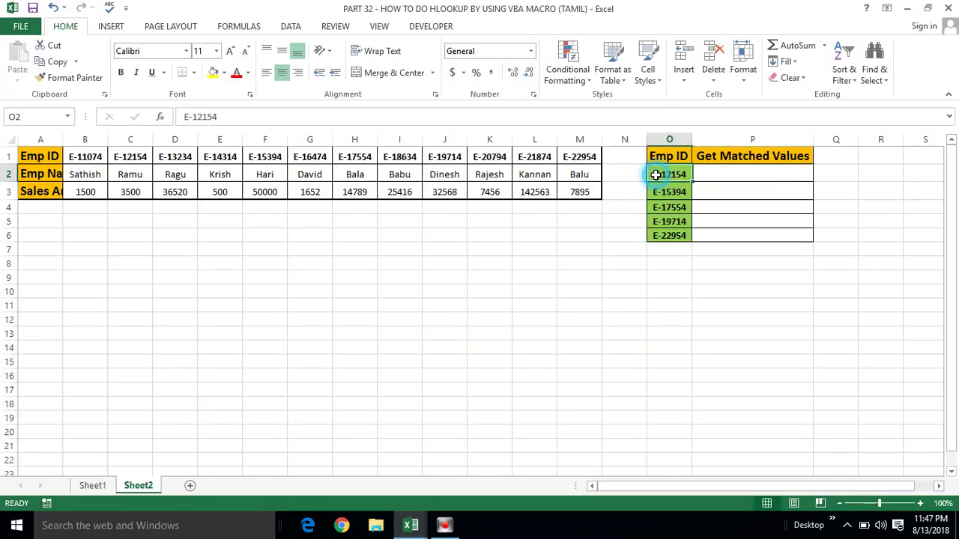
pyautogui.click(643, 175)
pyautogui.click(668, 174)
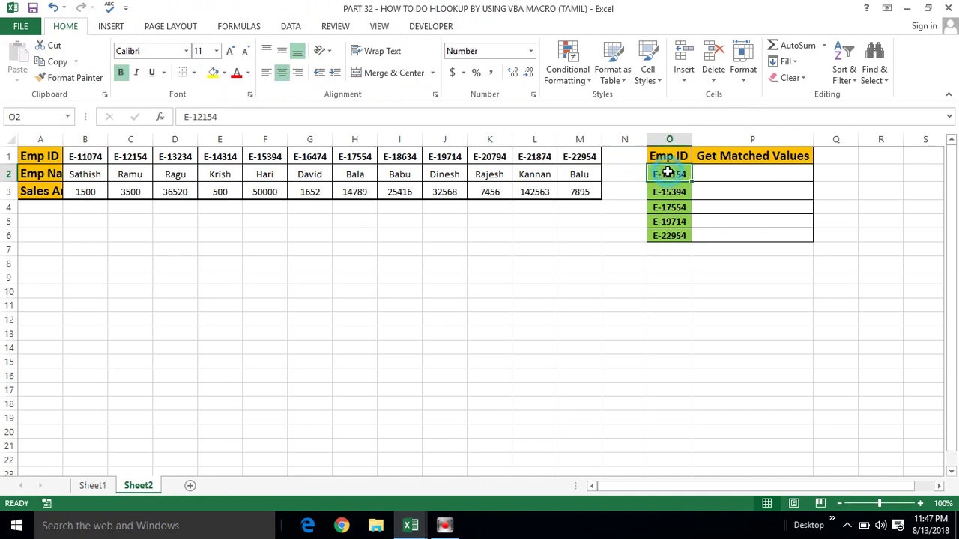
pyautogui.click(710, 174)
pyautogui.click(663, 173)
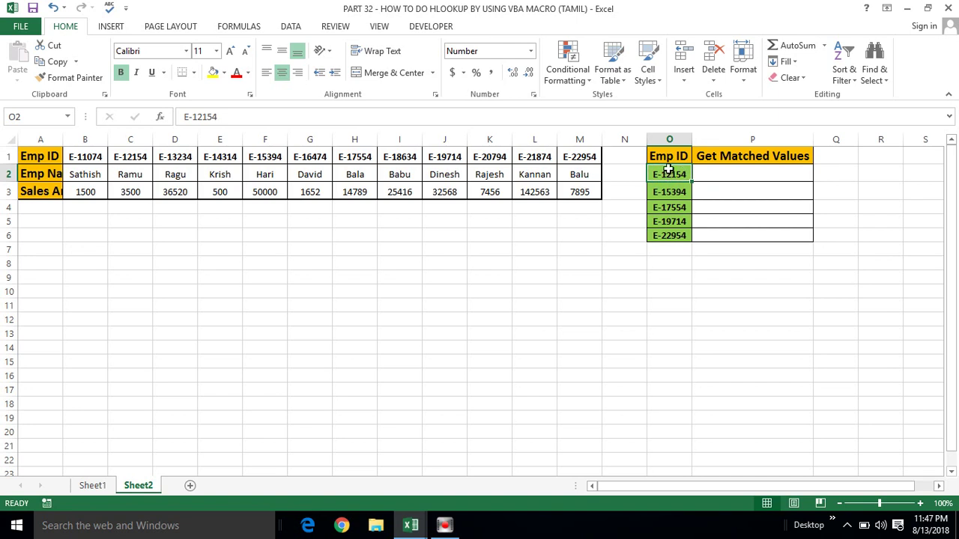
pyautogui.click(669, 134)
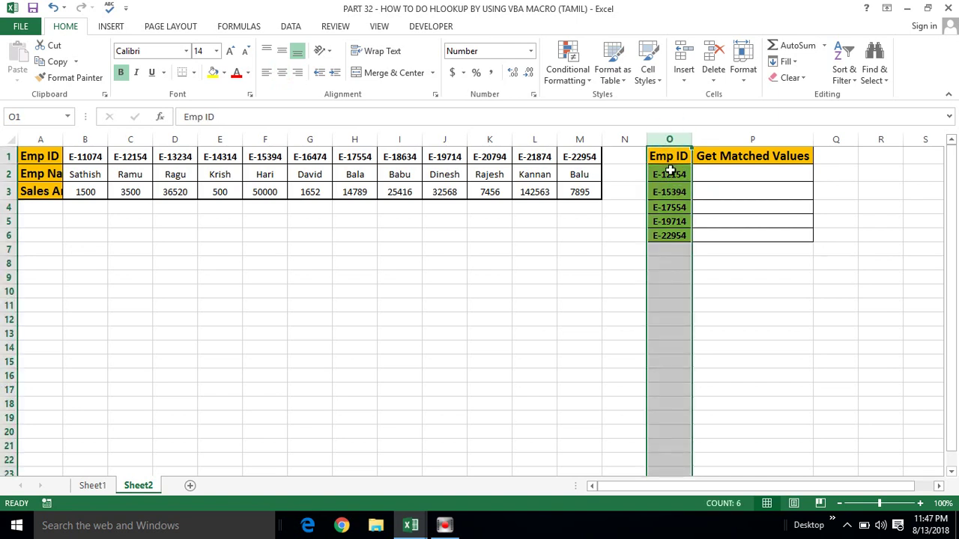
pyautogui.hotkey('alt', 'F11')
# Finish the lookup value as Cells(2,15).value and start the table argument worksheets("Sheet2").range(".
pyautogui.write(',15')
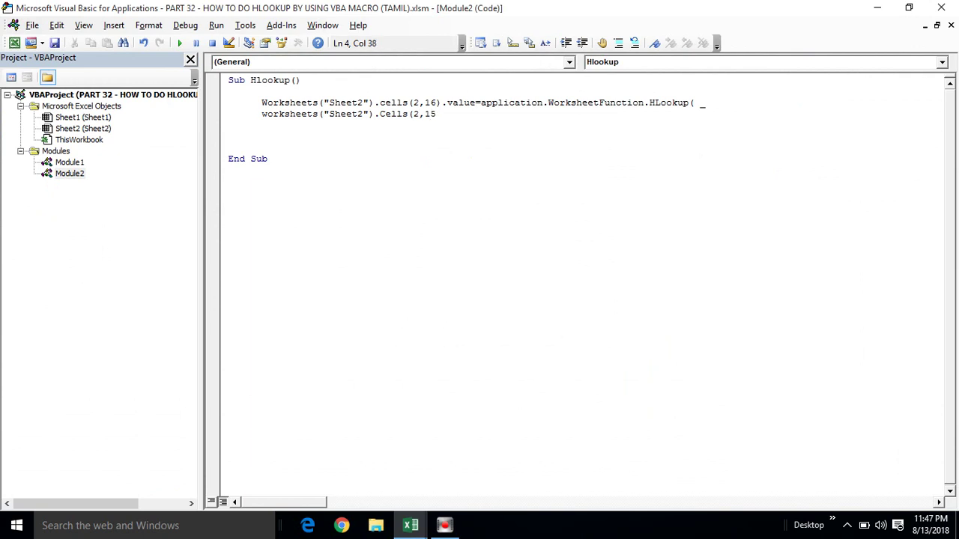
pyautogui.write(').value')
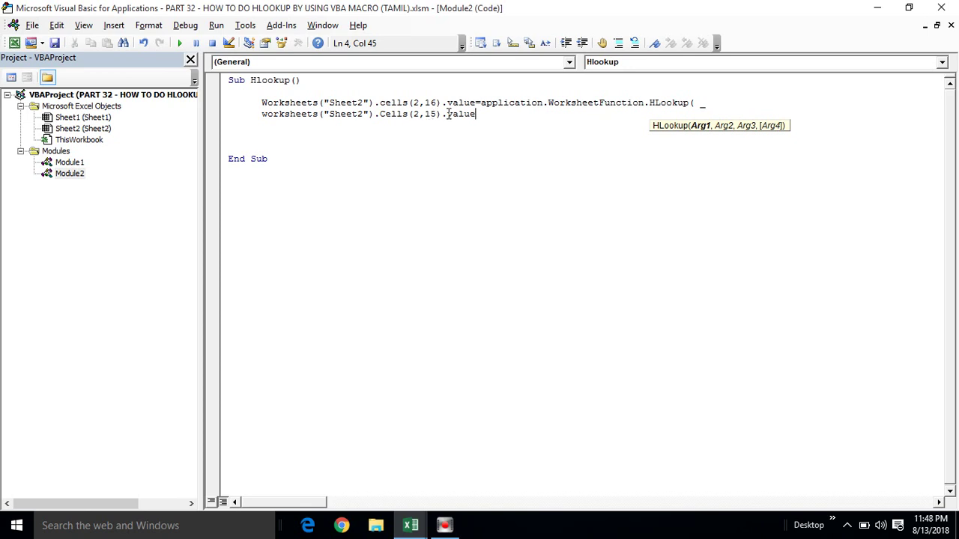
pyautogui.write(',')
pyautogui.write('worksheets')
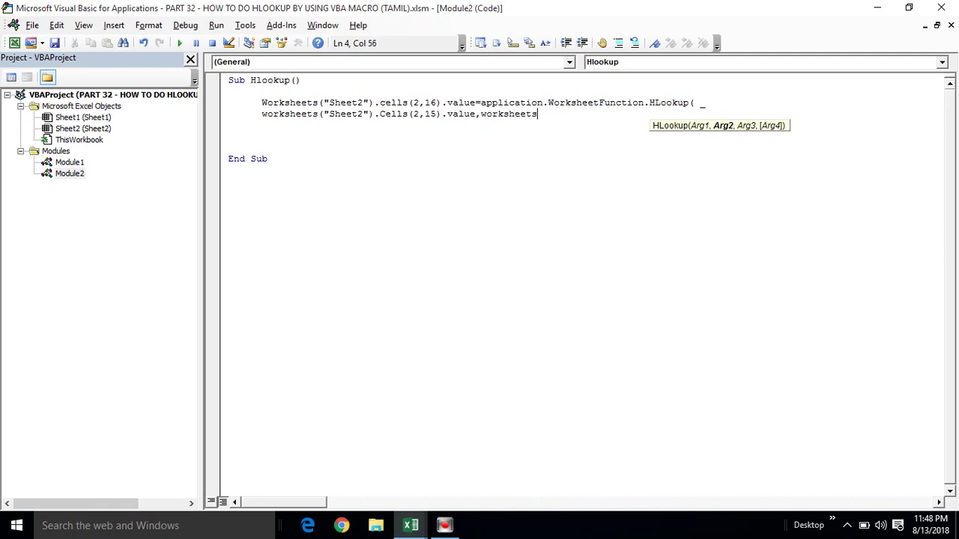
pyautogui.write('("Sheet')
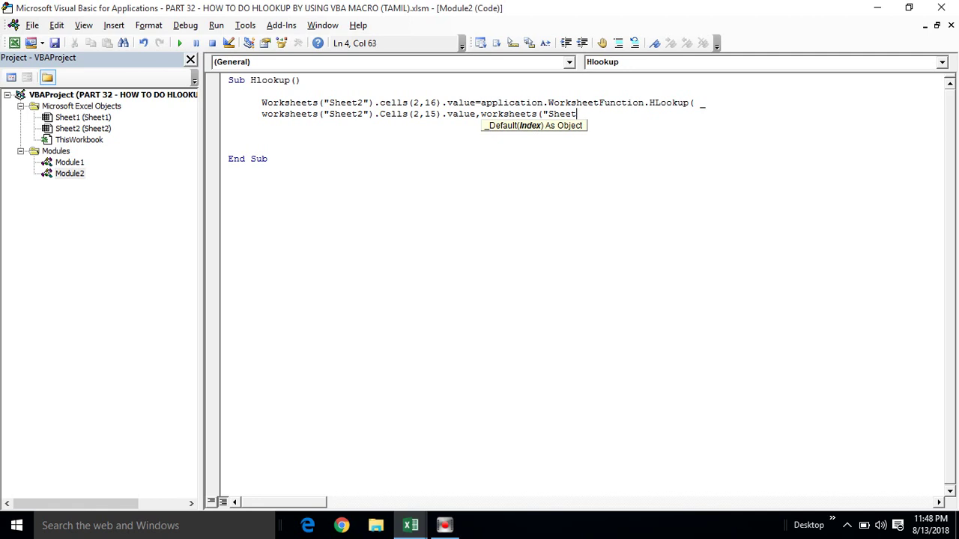
pyautogui.write('2")')
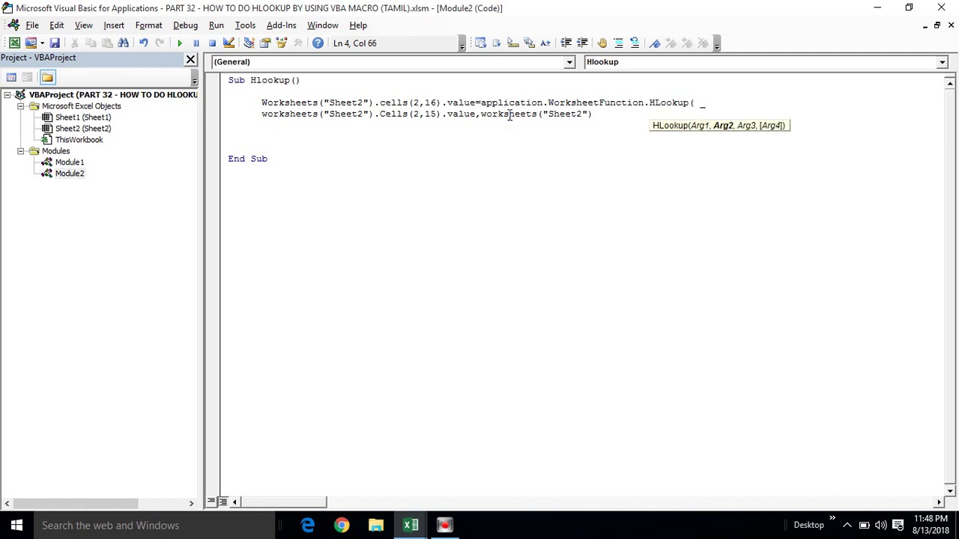
pyautogui.write('.range(')
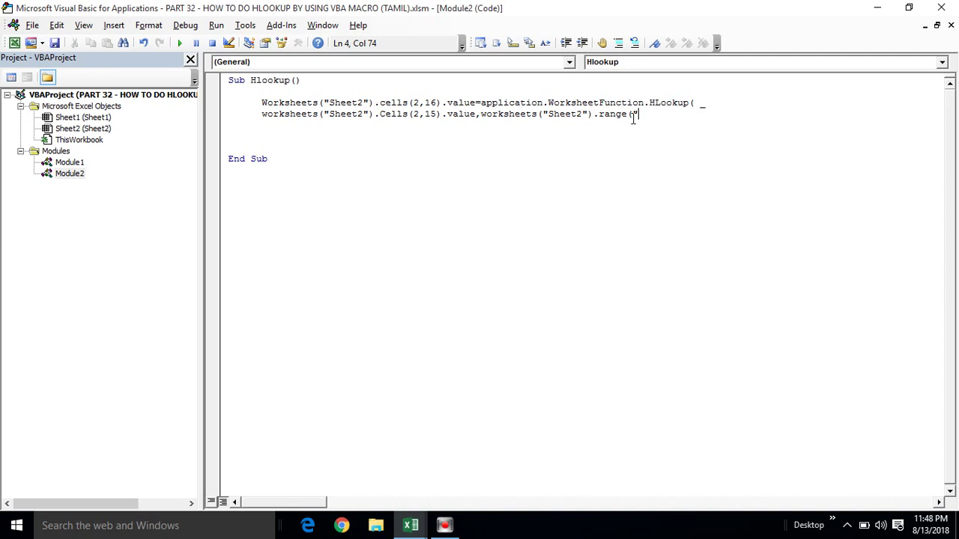
pyautogui.hotkey('alt', 'F11')
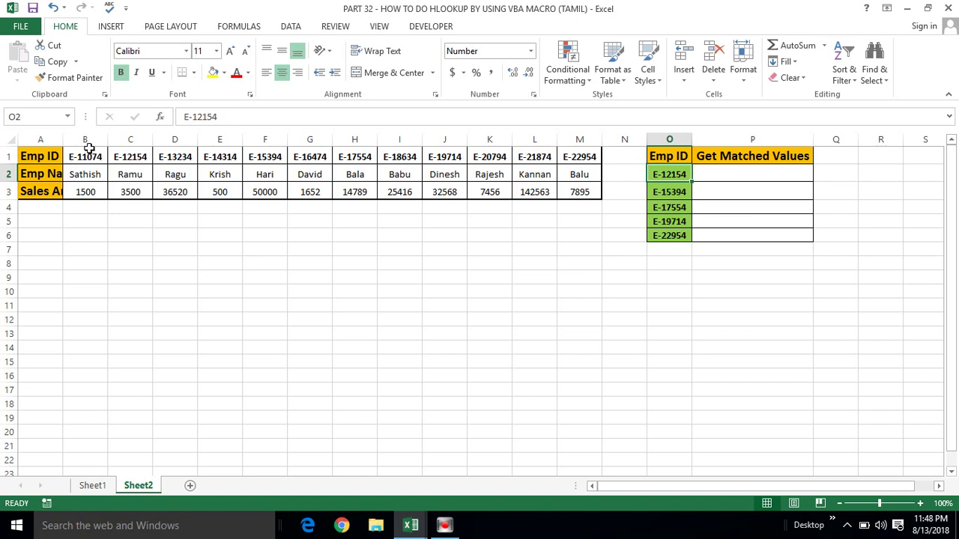
# Find the employee table ends at column M and enter "A:M" as the table range.
pyautogui.click(50, 154)
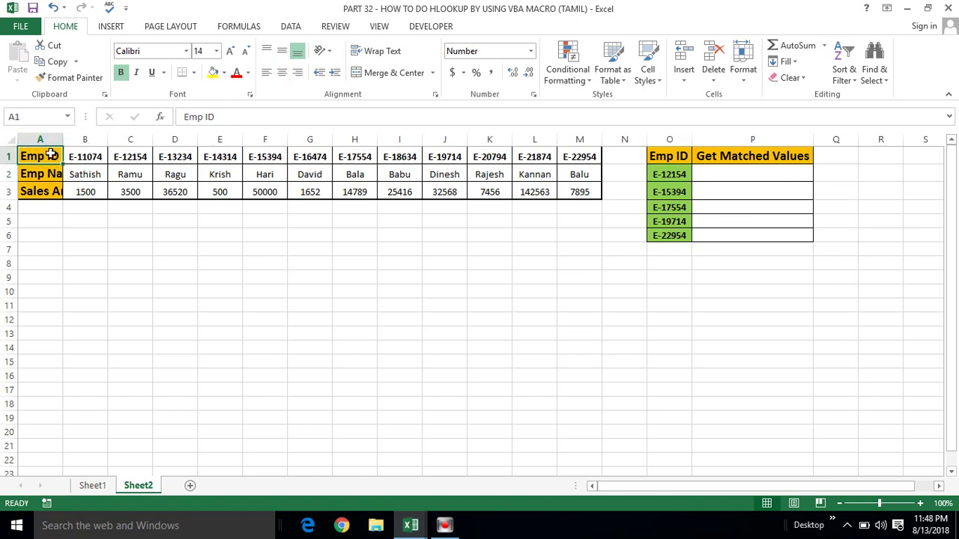
pyautogui.press('Right')
pyautogui.press('Right')
pyautogui.press('Right')
pyautogui.press('Right')
pyautogui.press('Right')
pyautogui.press('Right')
pyautogui.press('Right')
pyautogui.press('Right')
pyautogui.press('Right')
pyautogui.press('Right')
pyautogui.press('Left')
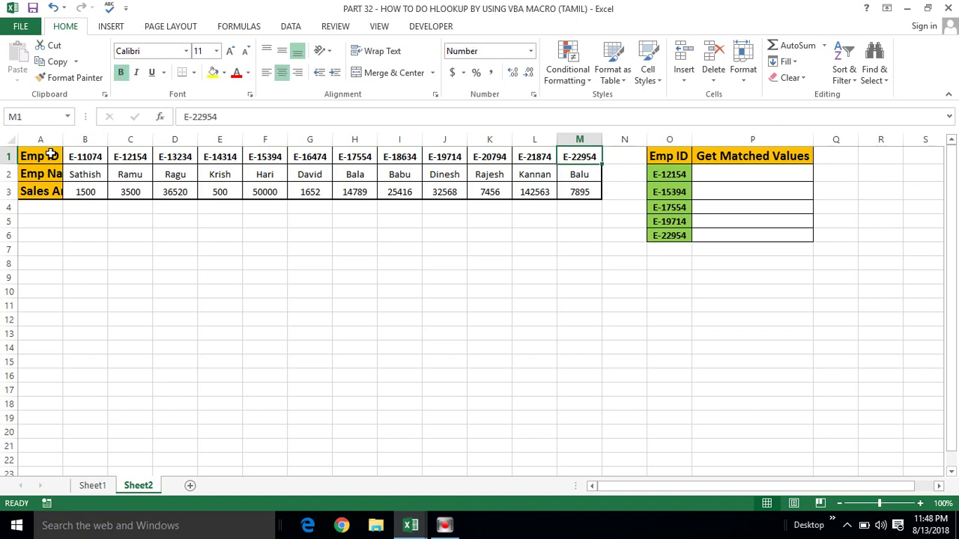
pyautogui.hotkey('alt', 'F11')
pyautogui.write('A')
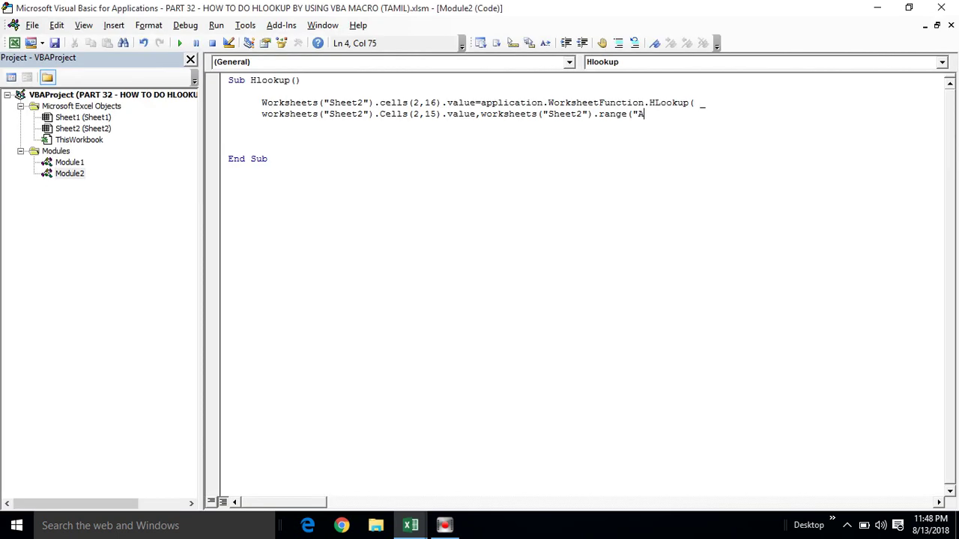
pyautogui.write(':M')
pyautogui.write('"')
pyautogui.write(')')
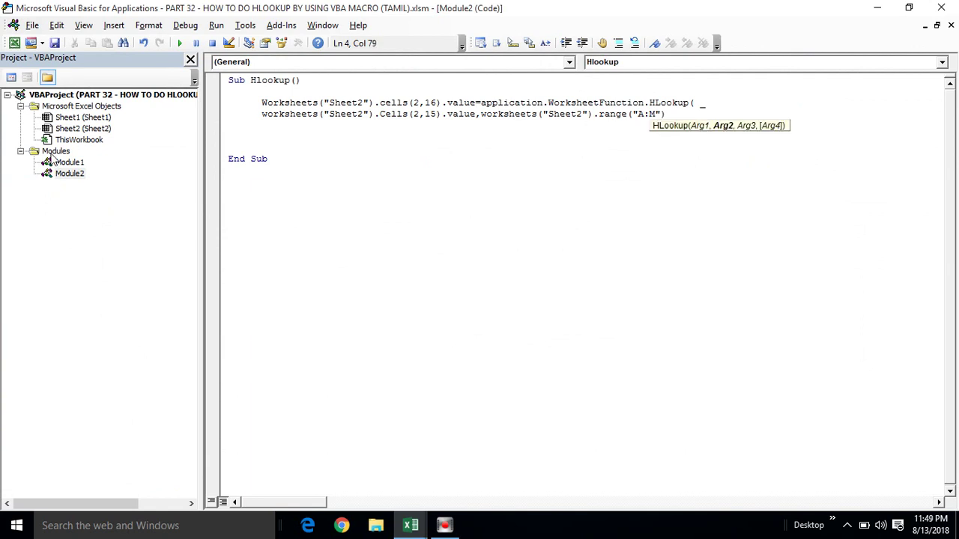
pyautogui.write(',')
# Auto-fit column A to the Sales Amount label and review the Emp Names row 2.
pyautogui.hotkey('alt', 'F11')
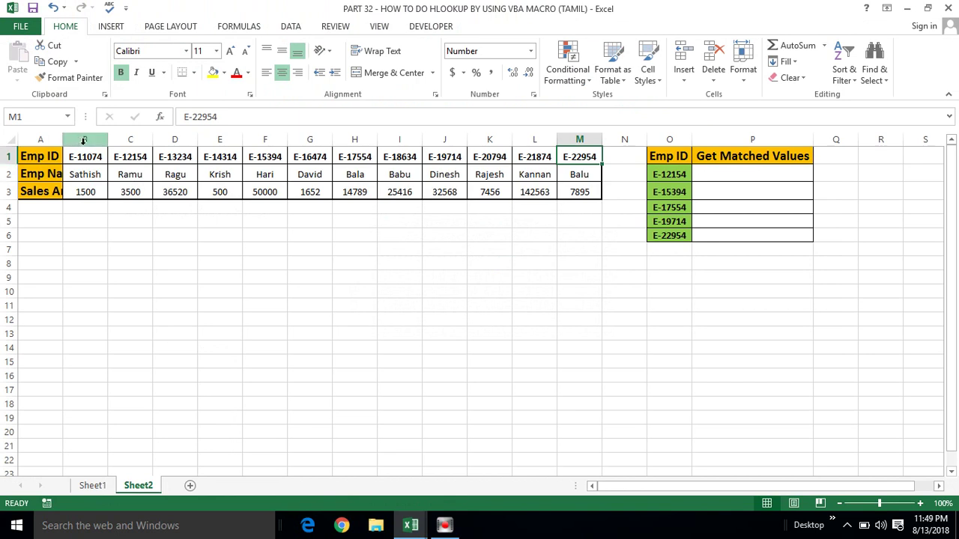
pyautogui.doubleClick(63, 140)
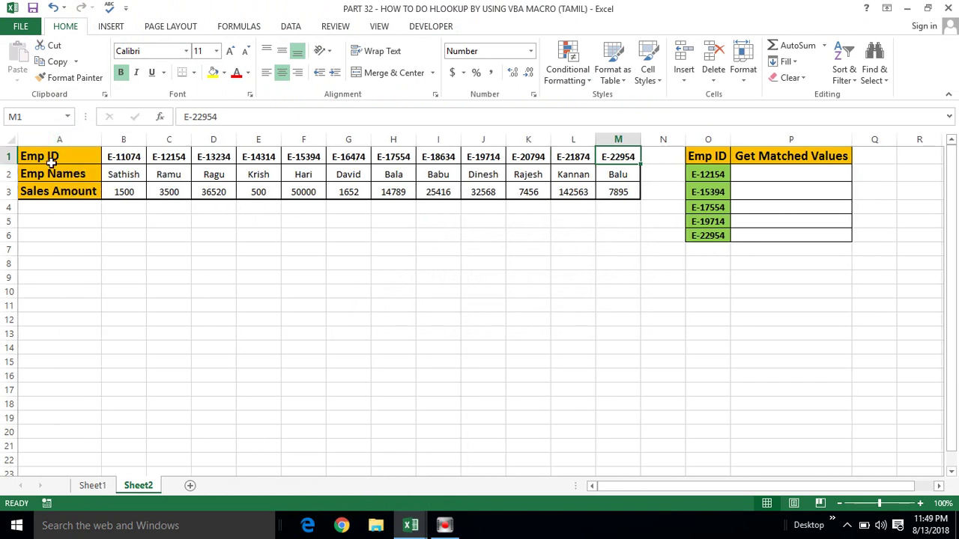
pyautogui.click(6, 174)
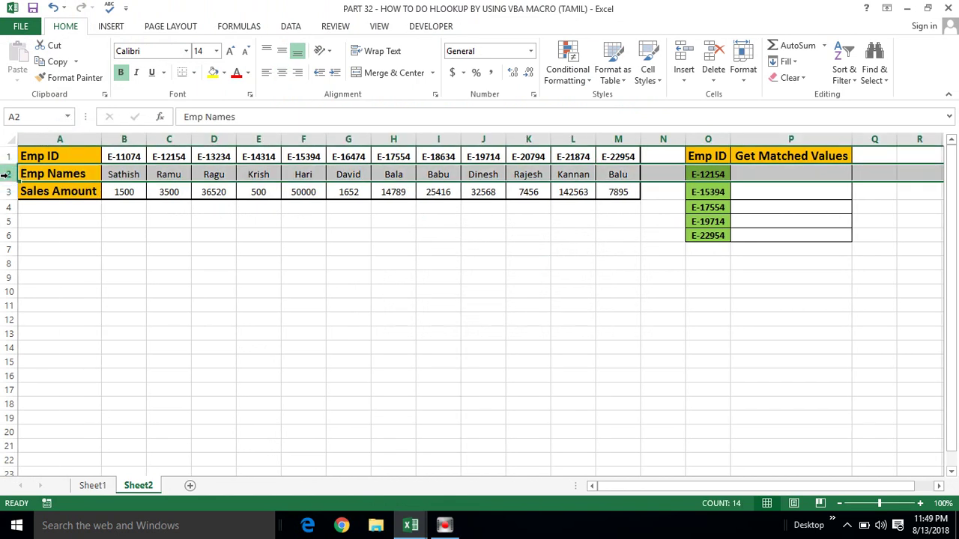
pyautogui.click(169, 172)
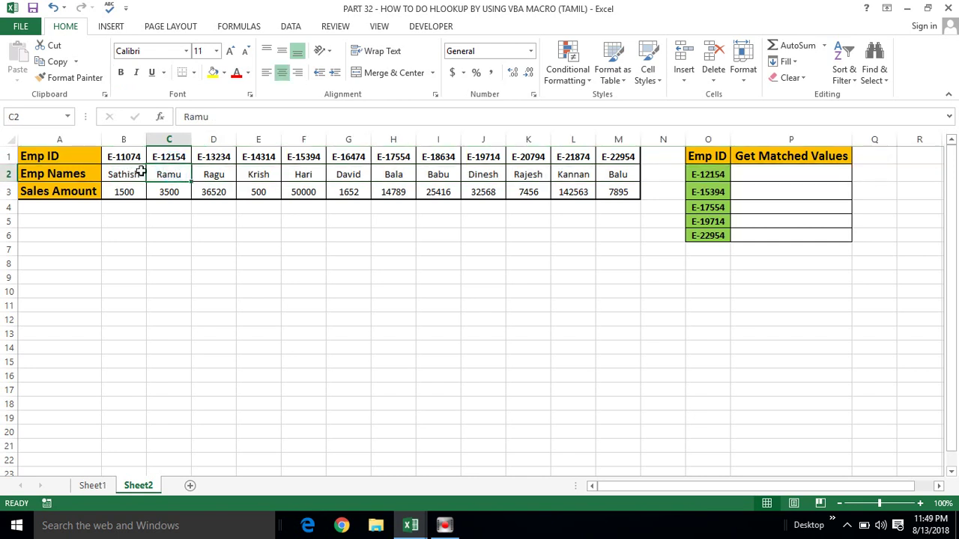
pyautogui.click(11, 174)
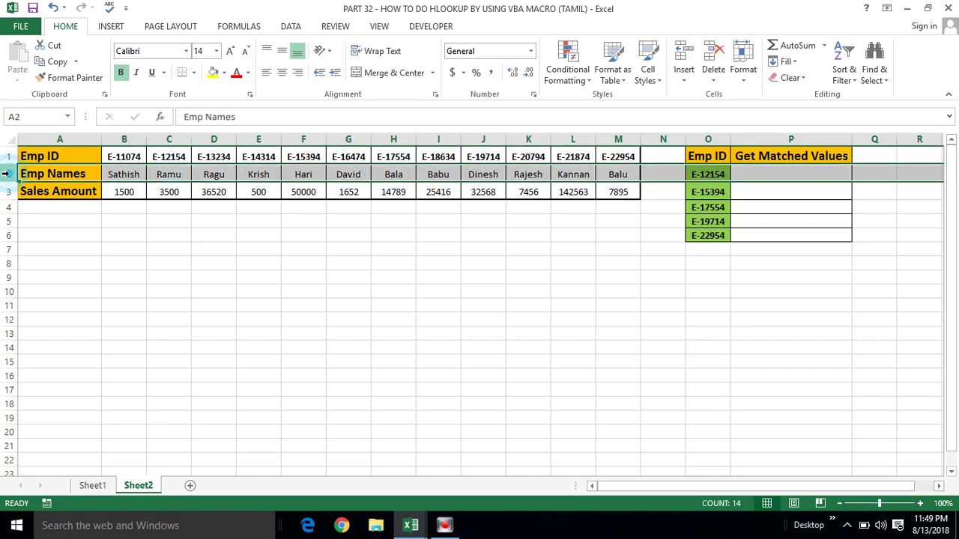
pyautogui.click(34, 174)
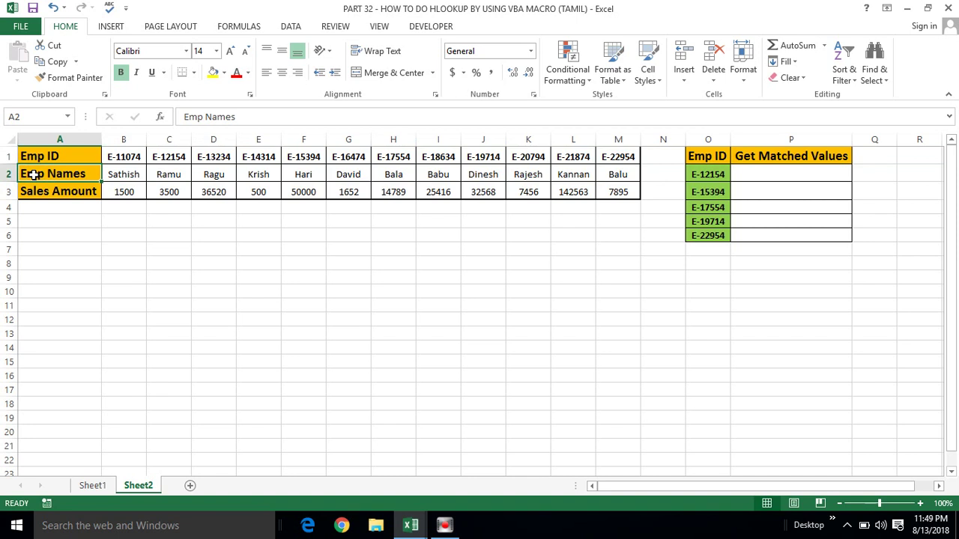
pyautogui.hotkey('alt', 'F11')
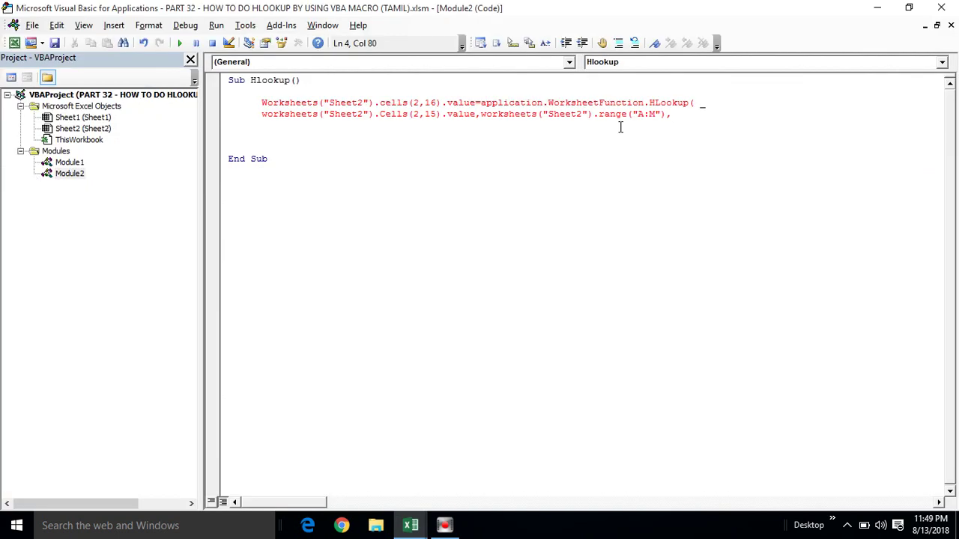
# End the HLookup call with row index 2 and False for exact match, removing the extra blank line.
pyautogui.click(677, 114)
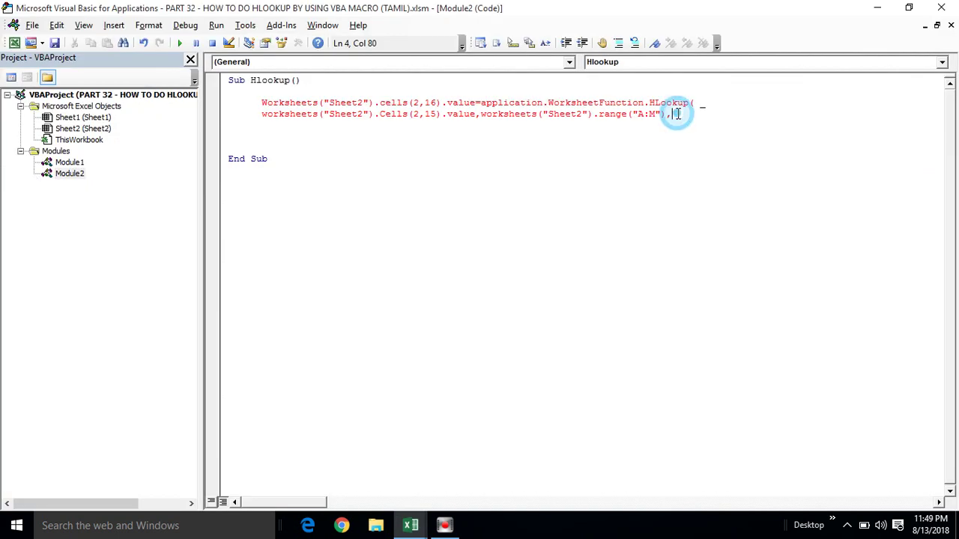
pyautogui.write('2')
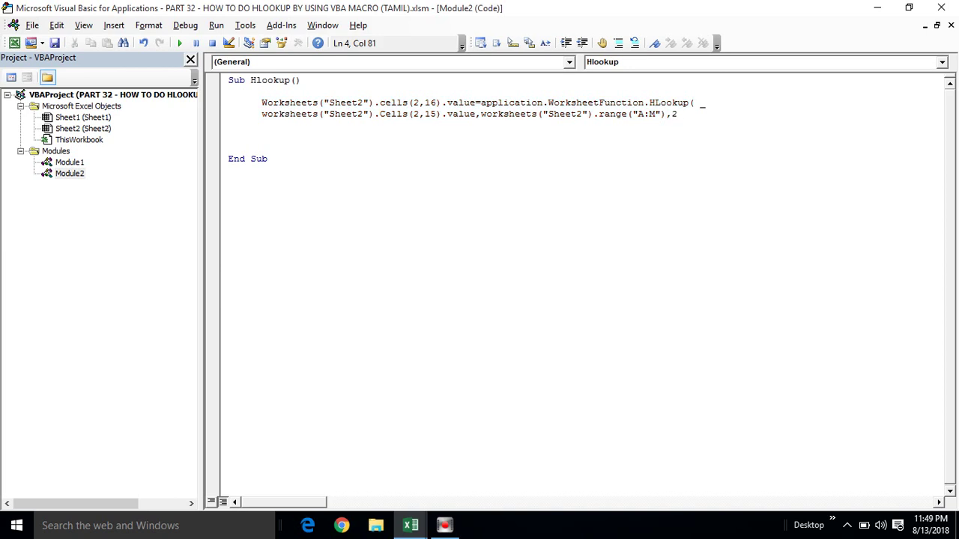
pyautogui.write(',')
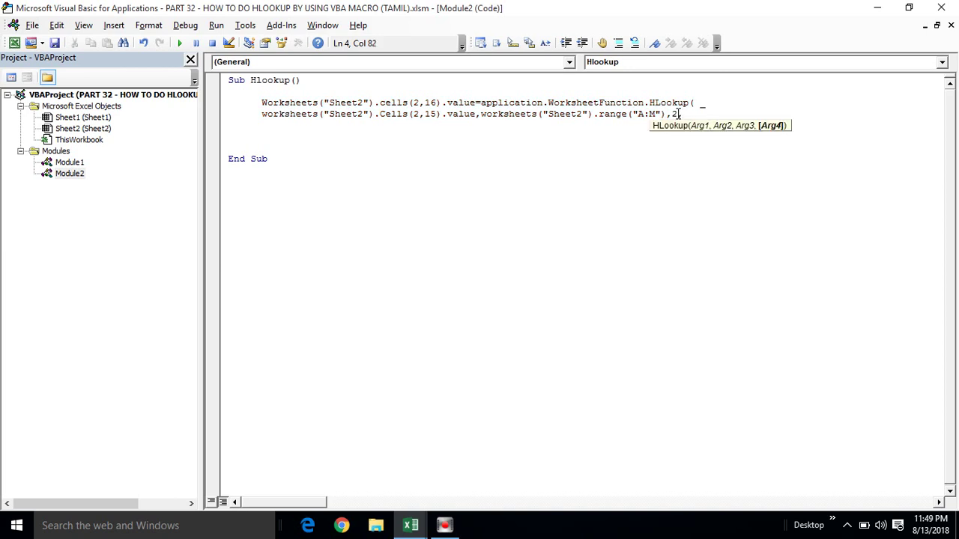
pyautogui.write('0')
pyautogui.press('BackSpace')
pyautogui.write('False')
pyautogui.write(')')
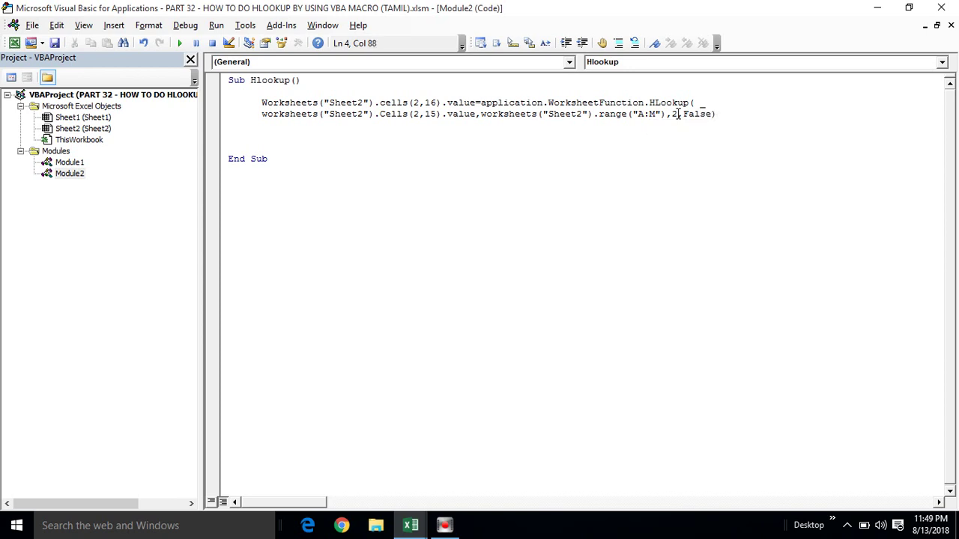
pyautogui.press('Return')
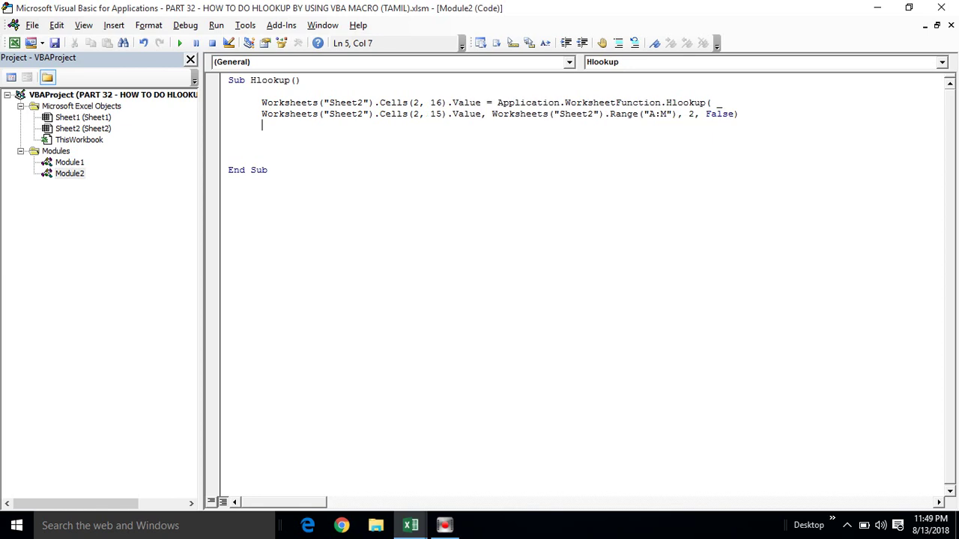
pyautogui.click(251, 148)
pyautogui.press('BackSpace')
pyautogui.press('BackSpace')
pyautogui.click(368, 146)
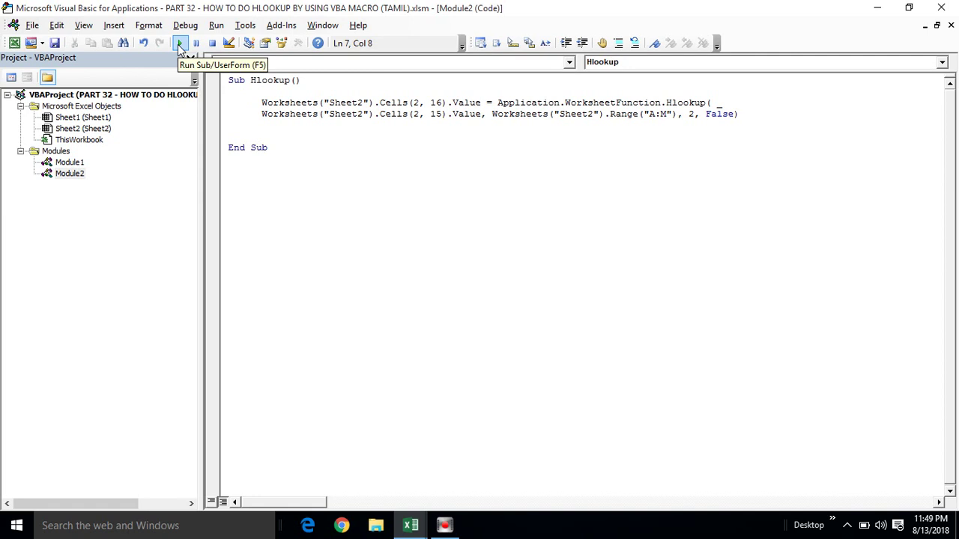
# Run the Hlookup macro and compare P2's result with Ramu under E-12154 in C1:C2.
pyautogui.click(181, 45)
pyautogui.hotkey('alt', 'Tab')
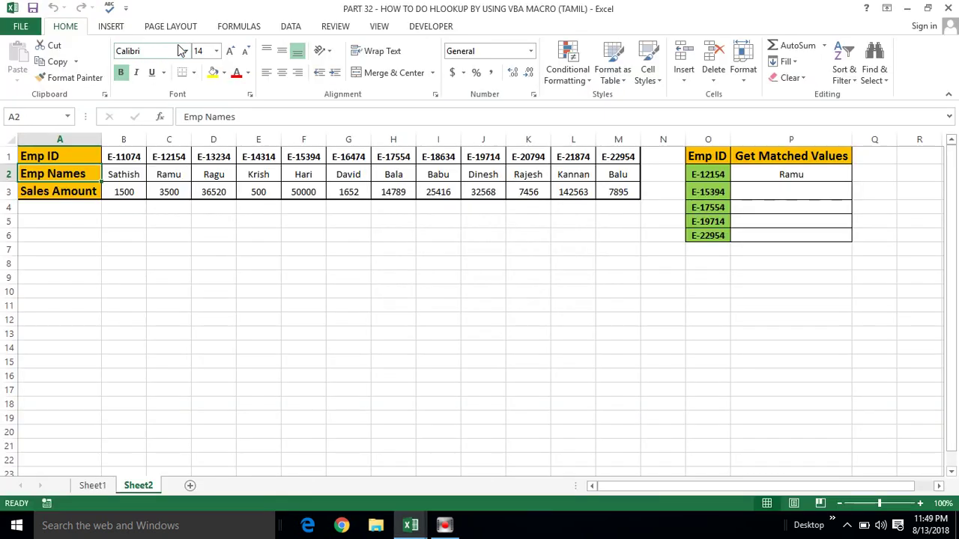
pyautogui.click(791, 174)
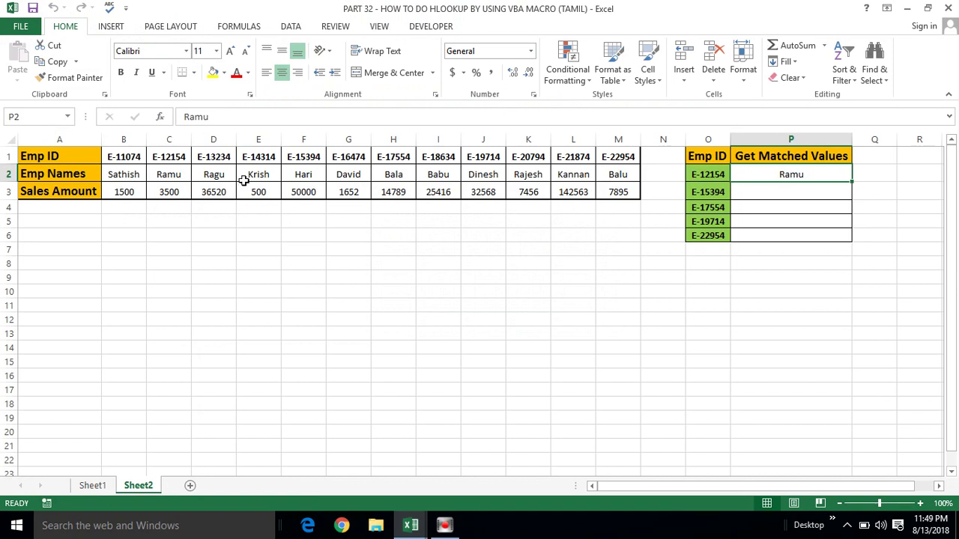
pyautogui.click(168, 177)
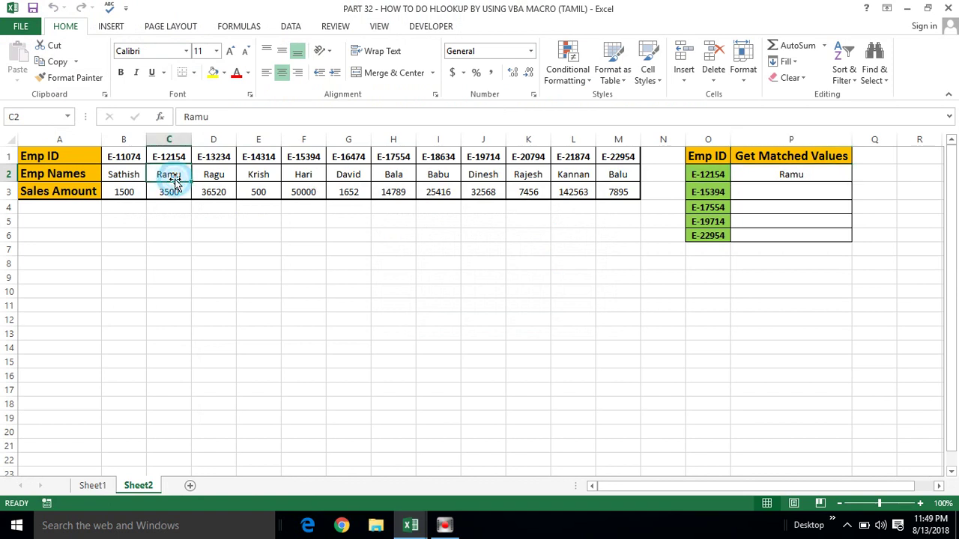
pyautogui.click(757, 177)
pyautogui.click(717, 177)
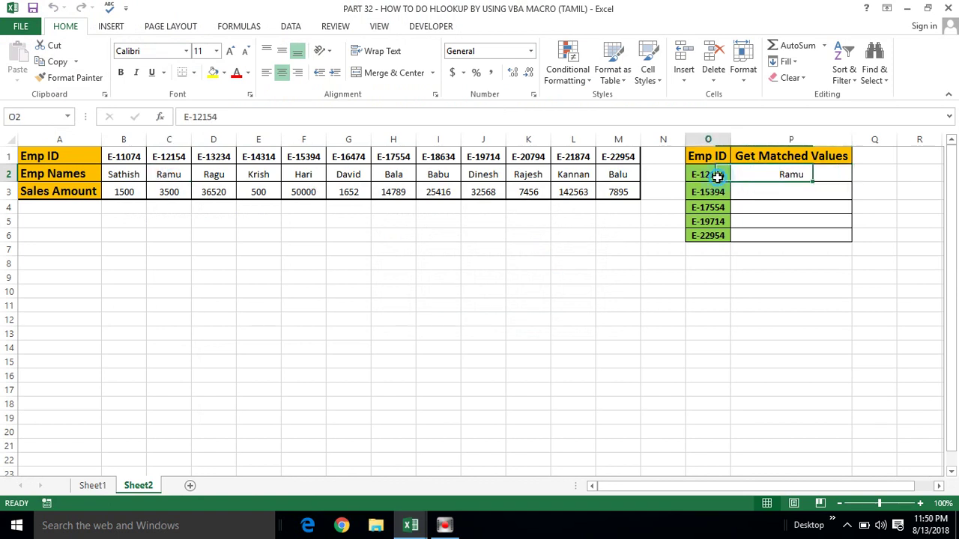
pyautogui.click(173, 156)
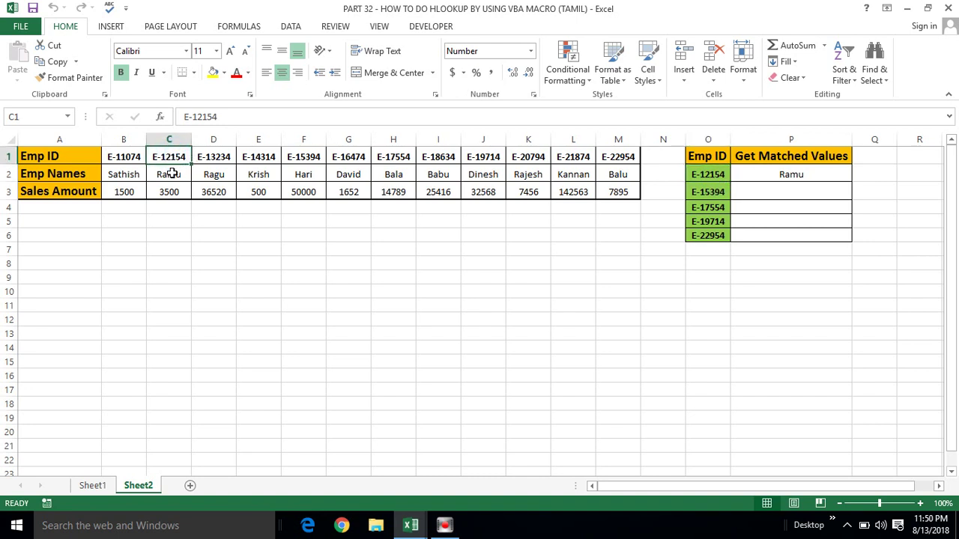
pyautogui.click(172, 174)
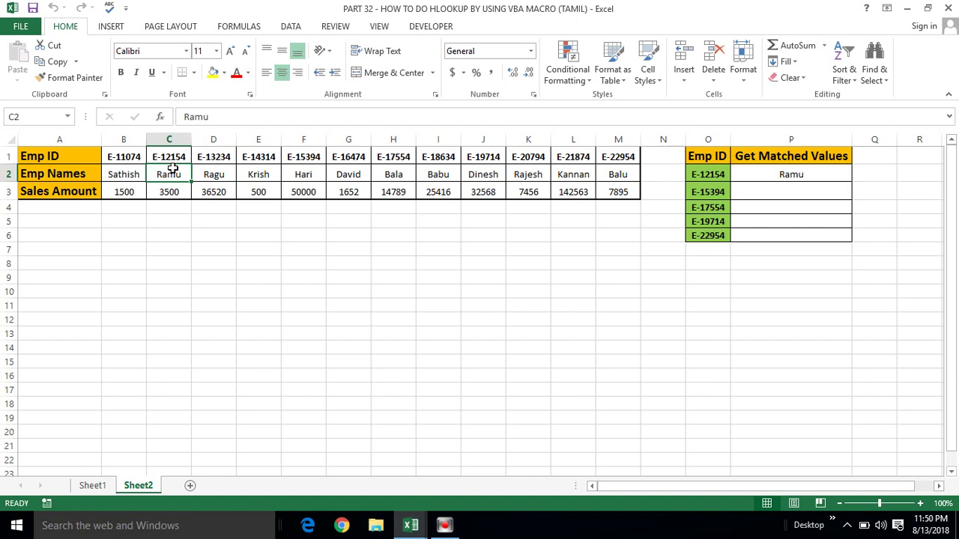
# Check that result cells P3:P6 for the remaining IDs O2:O6 are still empty.
pyautogui.click(9, 174)
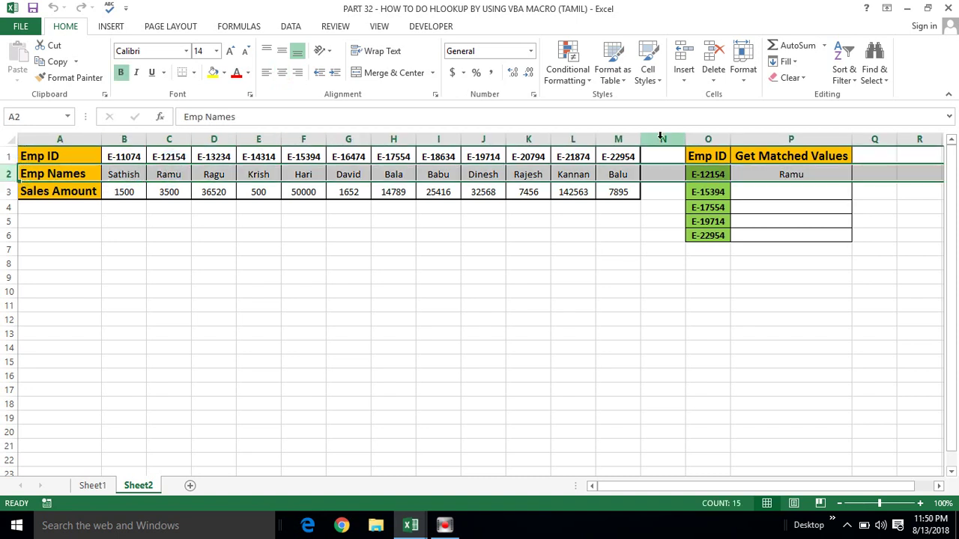
pyautogui.click(800, 173)
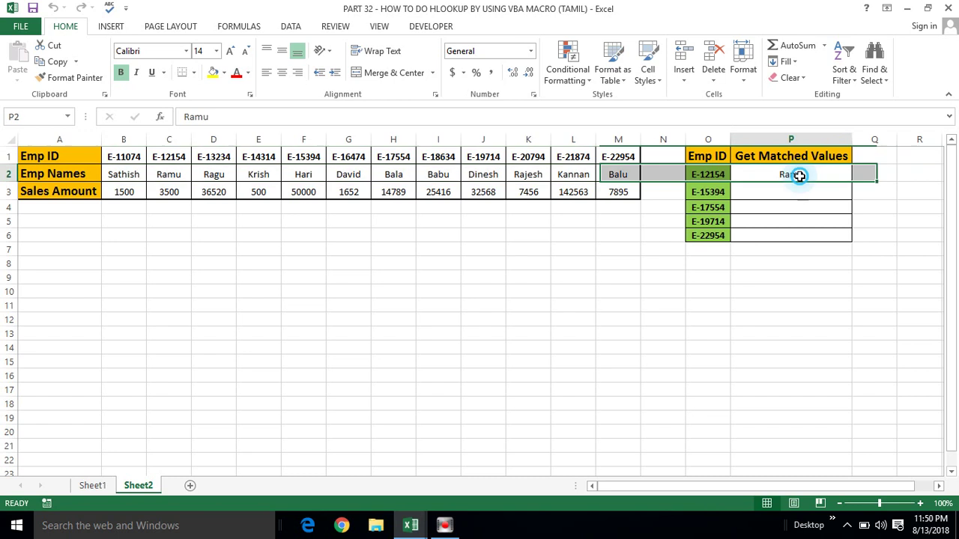
pyautogui.click(762, 193)
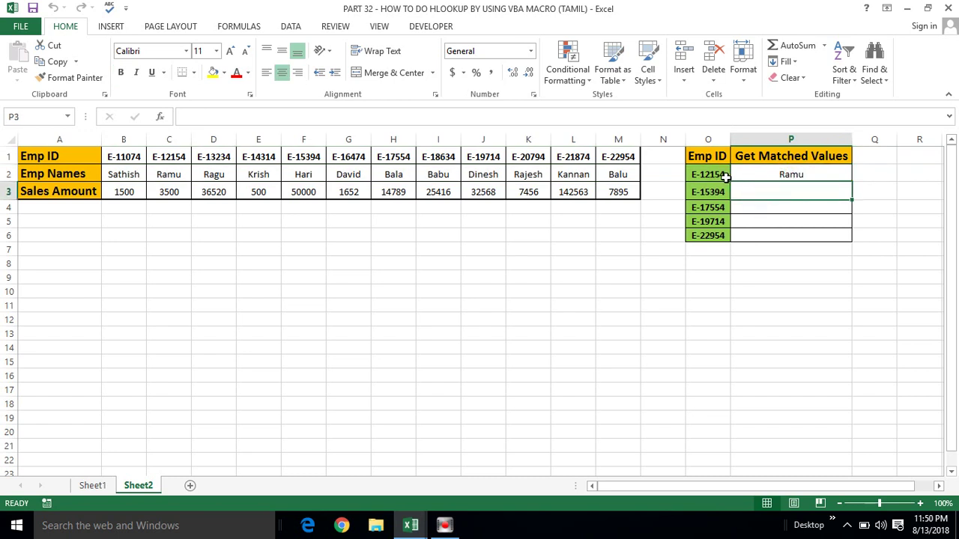
pyautogui.click(745, 177)
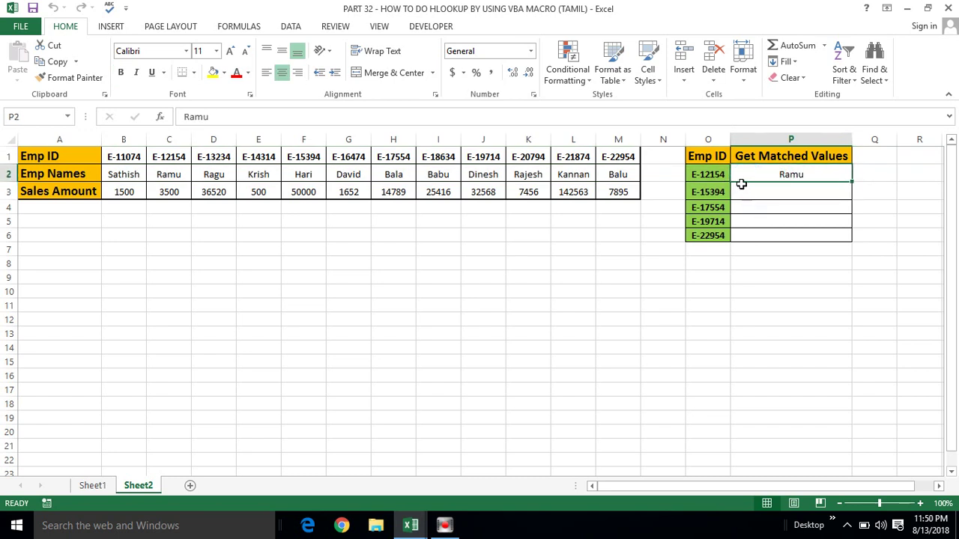
pyautogui.click(720, 187)
pyautogui.press('Down')
pyautogui.press('Down')
pyautogui.press('Down')
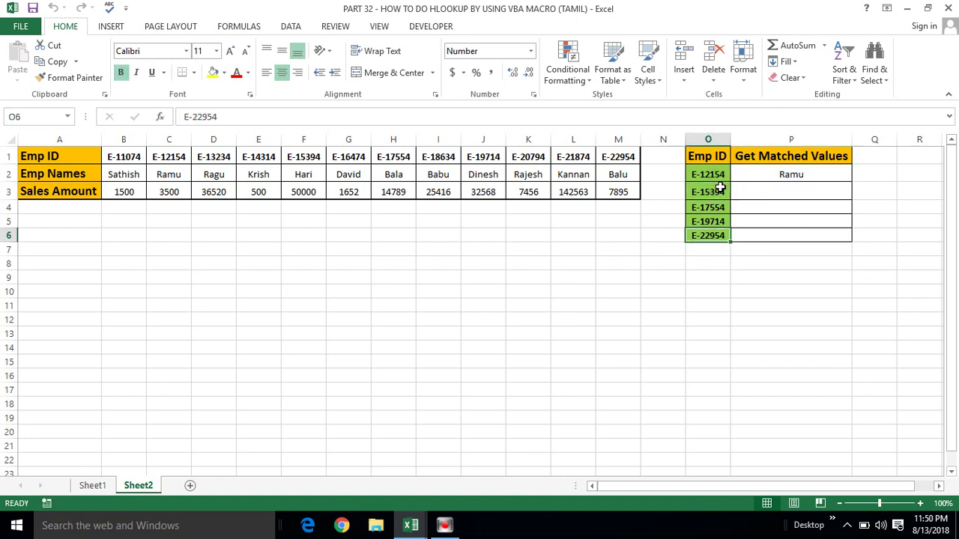
pyautogui.press('Right')
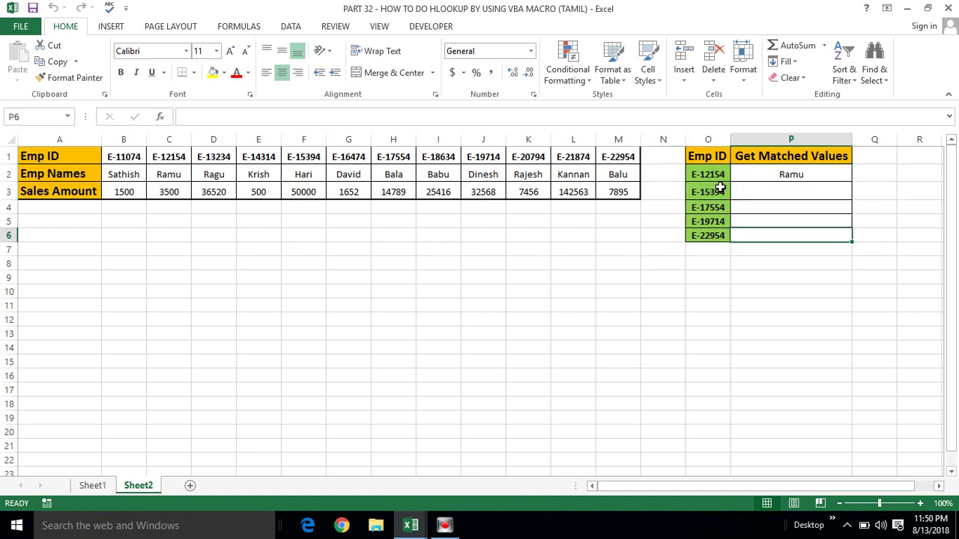
pyautogui.press('Left')
pyautogui.hotkey('shift', 'Up')
pyautogui.hotkey('shift', 'Up')
pyautogui.hotkey('shift', 'Up')
pyautogui.press('Right')
pyautogui.press('Down')
pyautogui.press('Up')
pyautogui.press('Up')
pyautogui.press('Up')
pyautogui.press('Up')
pyautogui.press('Up')
pyautogui.press('Down')
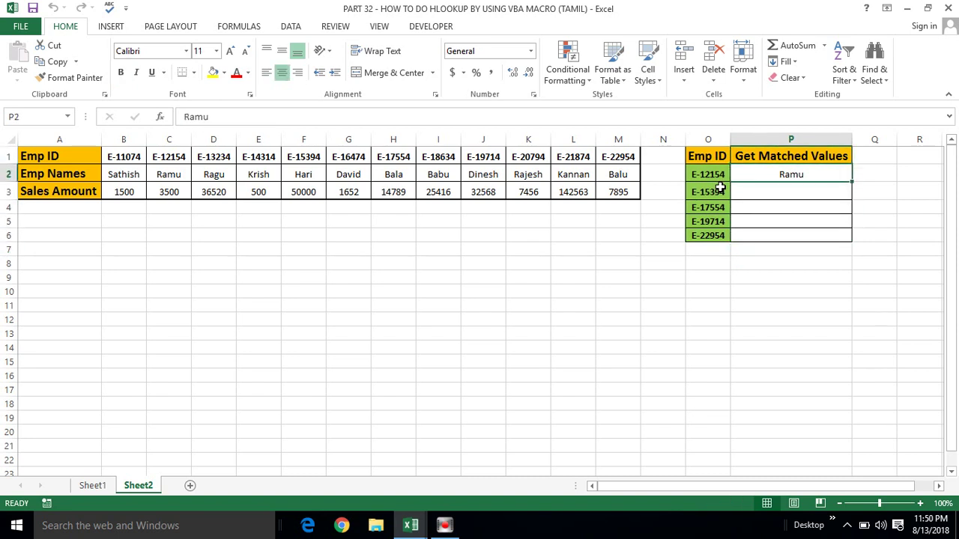
pyautogui.hotkey('alt', 'F11')
# Insert a line above the HLookup statement and start the loop header 'For i= 2 to'.
pyautogui.click(264, 90)
pyautogui.press('Return')
pyautogui.press('Return')
pyautogui.press('Up')
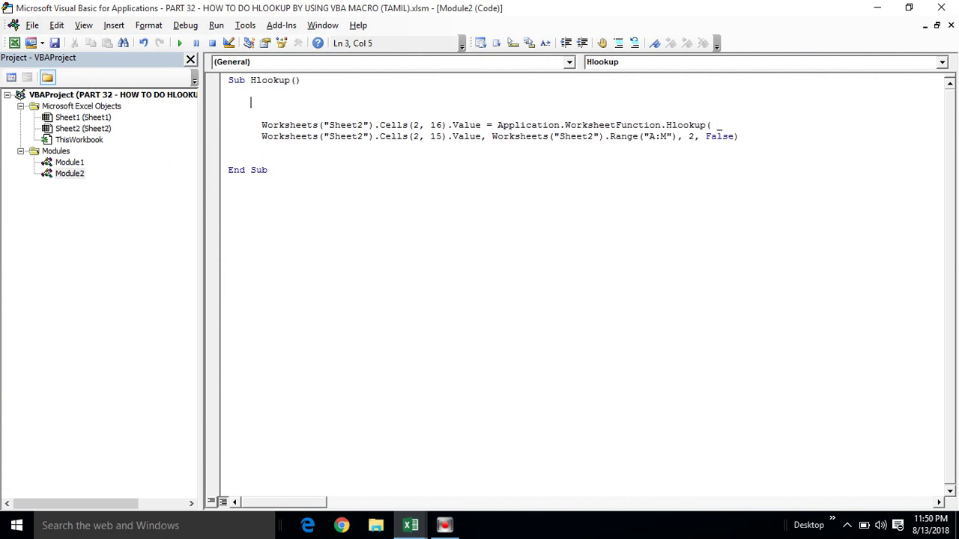
pyautogui.moveTo(251, 102); pyautogui.dragTo(267, 90)
pyautogui.write('or')
pyautogui.press('BackSpace')
pyautogui.press('BackSpace')
pyautogui.press('Return')
pyautogui.write('For ')
pyautogui.write('i= ')
pyautogui.write('2 to')
# Confirm row 6 is the last lookup row and complete the header as For i= 2 to 6.
pyautogui.hotkey('alt', 'Tab')
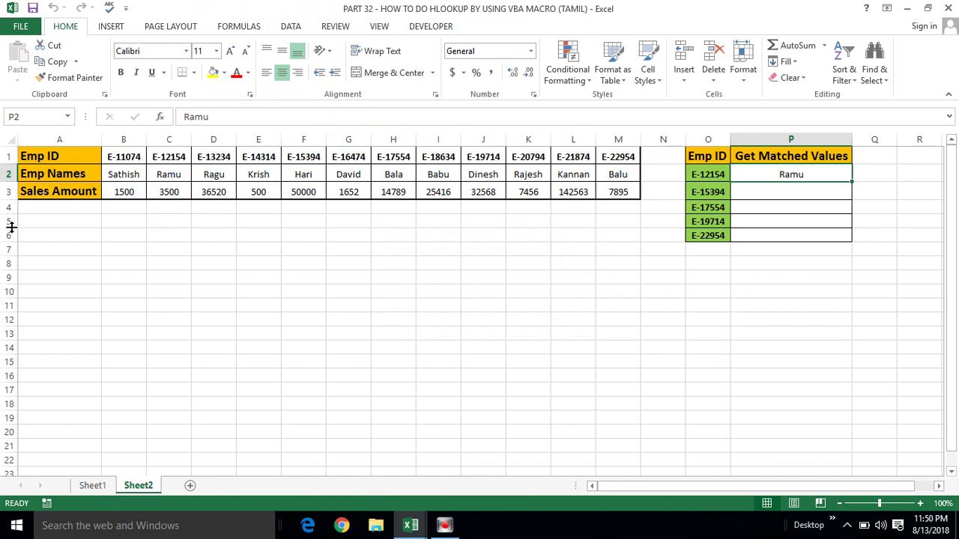
pyautogui.click(8, 235)
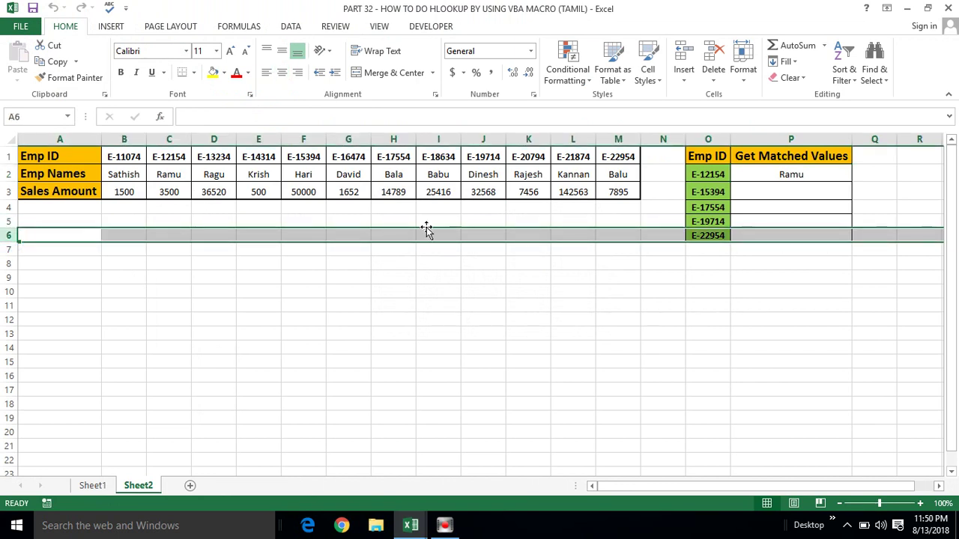
pyautogui.click(705, 177)
pyautogui.hotkey('alt', 'F11')
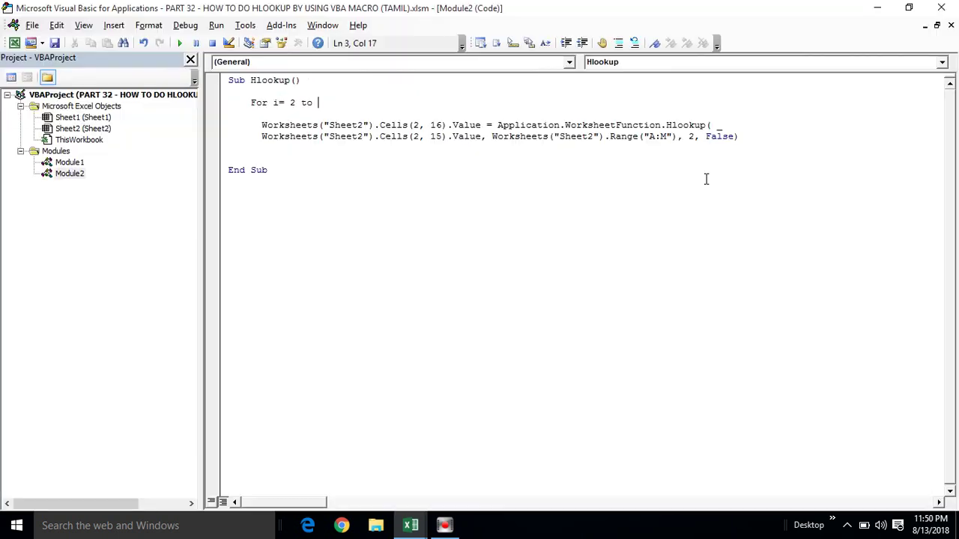
pyautogui.hotkey('alt', 'F11')
pyautogui.hotkey('alt', 'Tab')
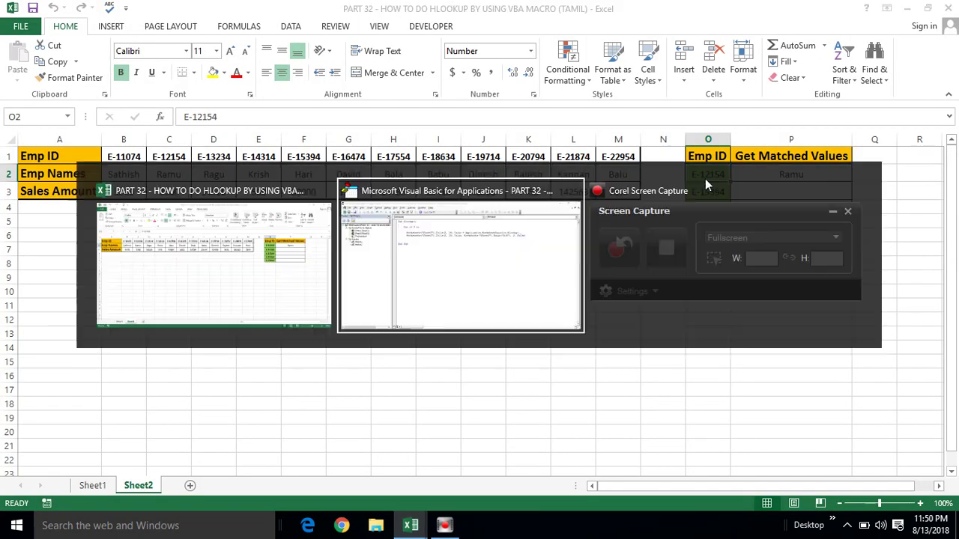
pyautogui.write('6')
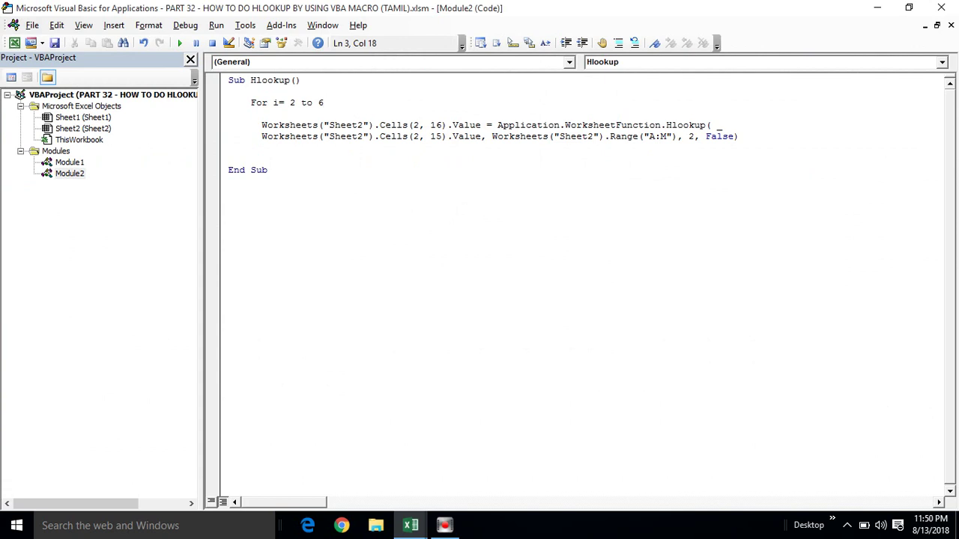
pyautogui.press('Return')
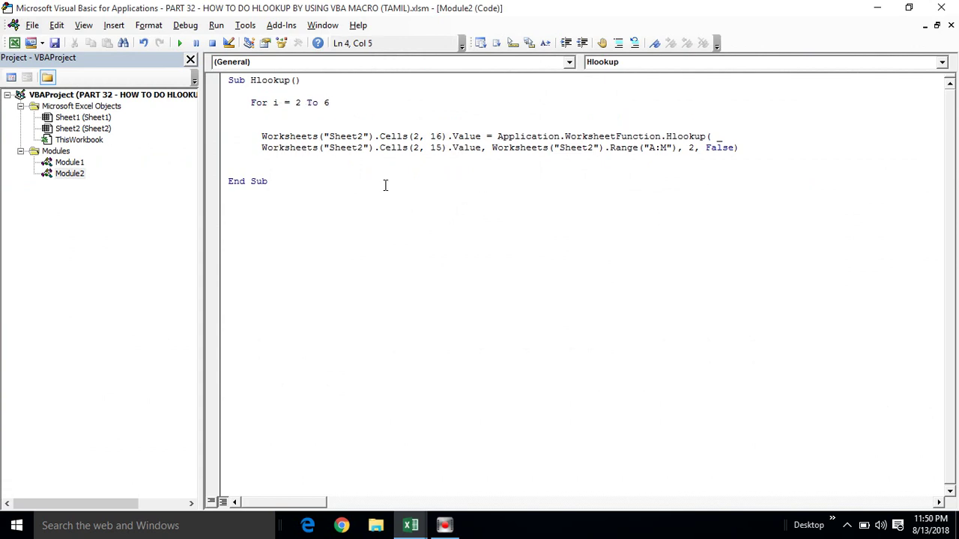
# Replace row 2 with i in both Cells(2,16) and Cells(2,15).
pyautogui.click(417, 135)
pyautogui.press('BackSpace')
pyautogui.write('i')
pyautogui.click(418, 147)
pyautogui.press('BackSpace')
pyautogui.write('i')
# Add Next above End Sub to close the loop.
pyautogui.click(329, 108)
pyautogui.click(250, 161)
pyautogui.click(241, 170)
pyautogui.press('Return')
pyautogui.write('next')
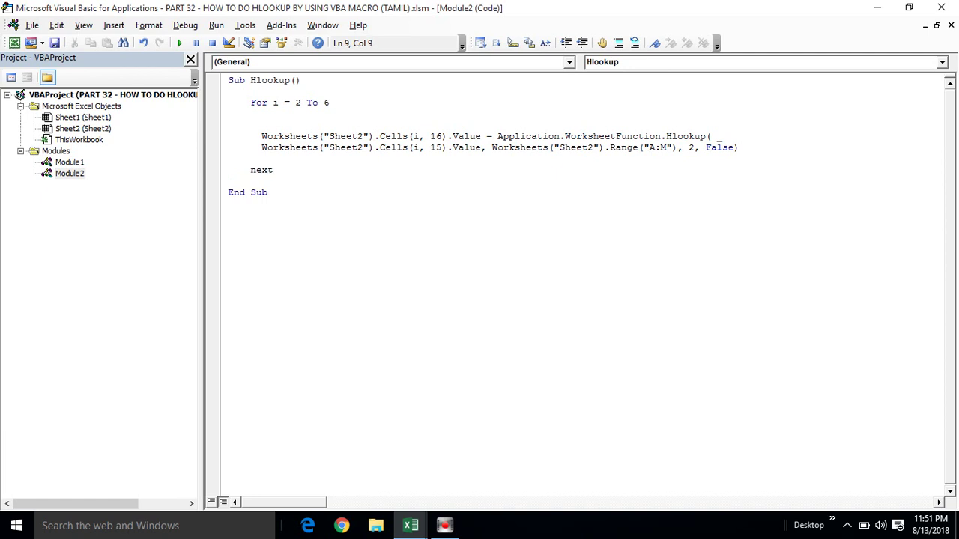
pyautogui.press('Return')
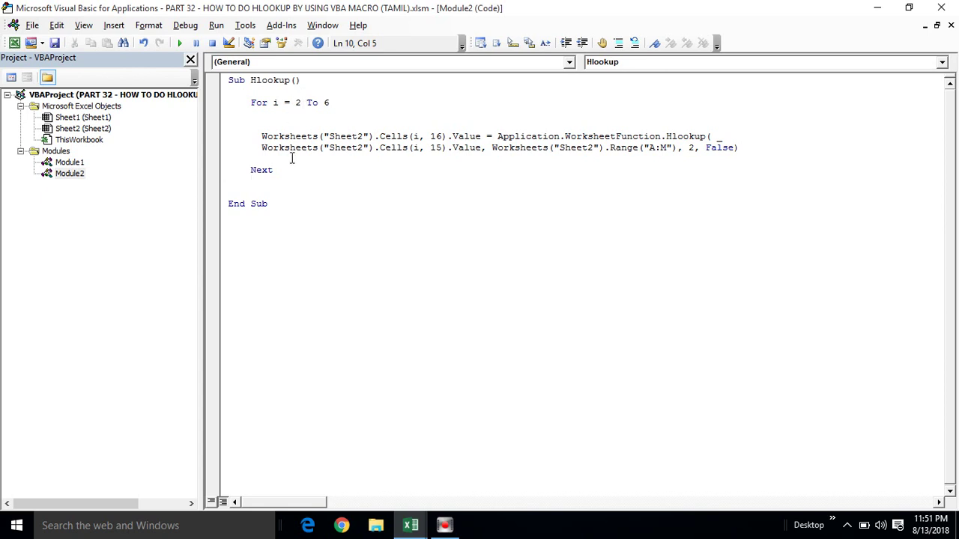
pyautogui.click(273, 171)
pyautogui.click(246, 173)
pyautogui.click(258, 169)
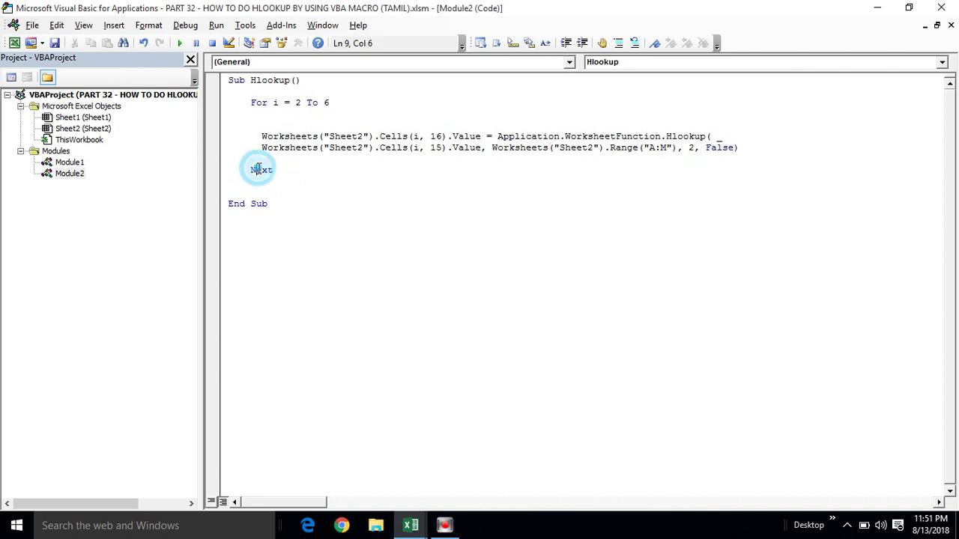
pyautogui.hotkey('alt', 'F11')
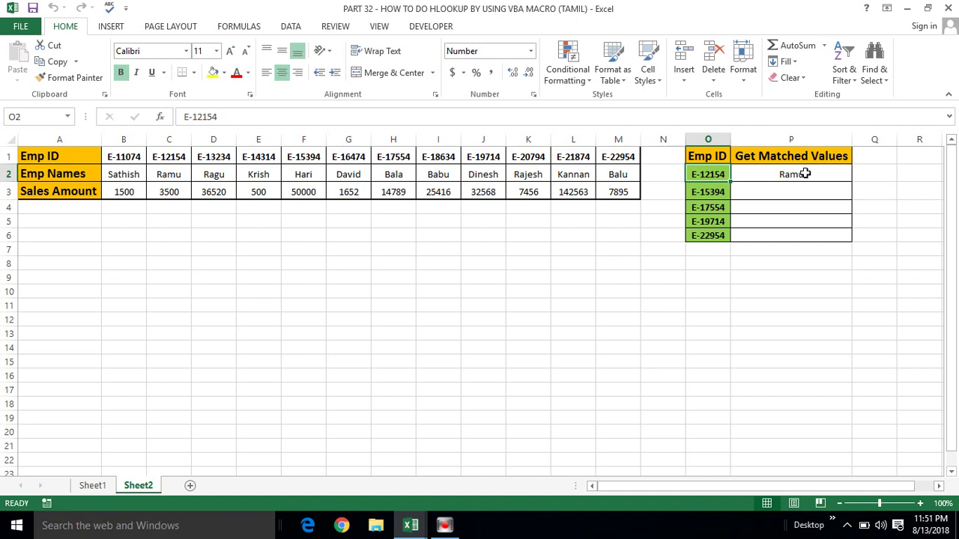
# Clear P2 and run Hlookup, filling P2:P6 with Ramu, Hari, Bala, Dinesh and Balu.
pyautogui.click(803, 173)
pyautogui.press('Delete')
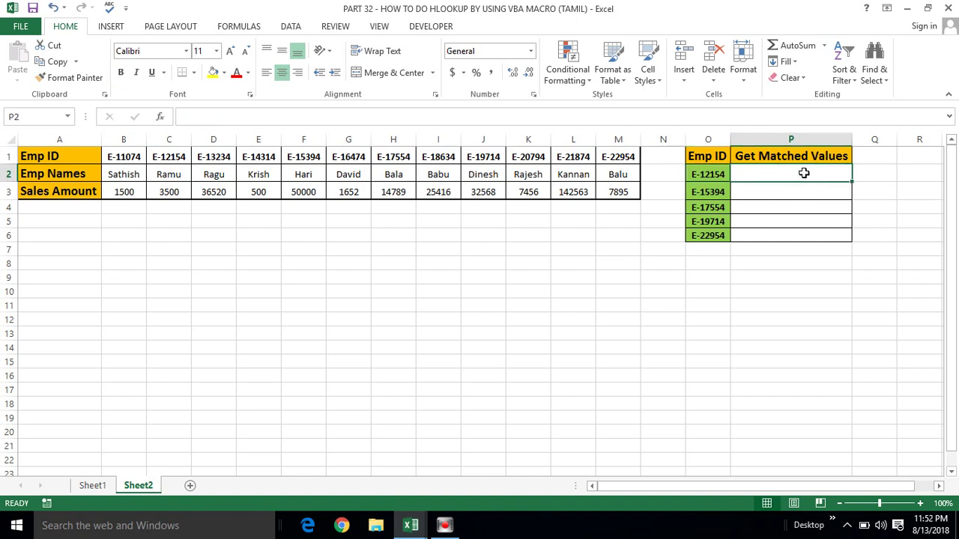
pyautogui.hotkey('alt', 'F11')
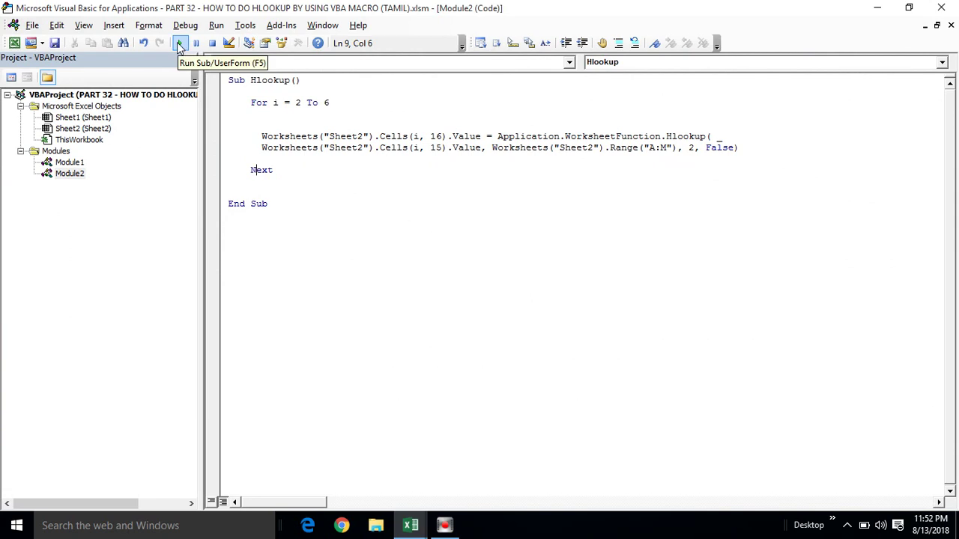
pyautogui.click(181, 46)
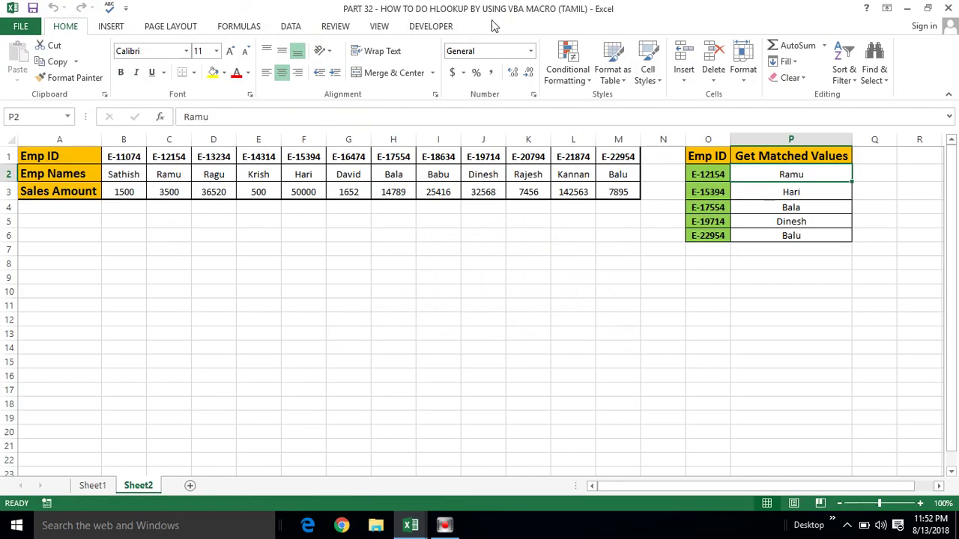
pyautogui.click(773, 180)
pyautogui.hotkey('ctrl', 'shift', 'Down')
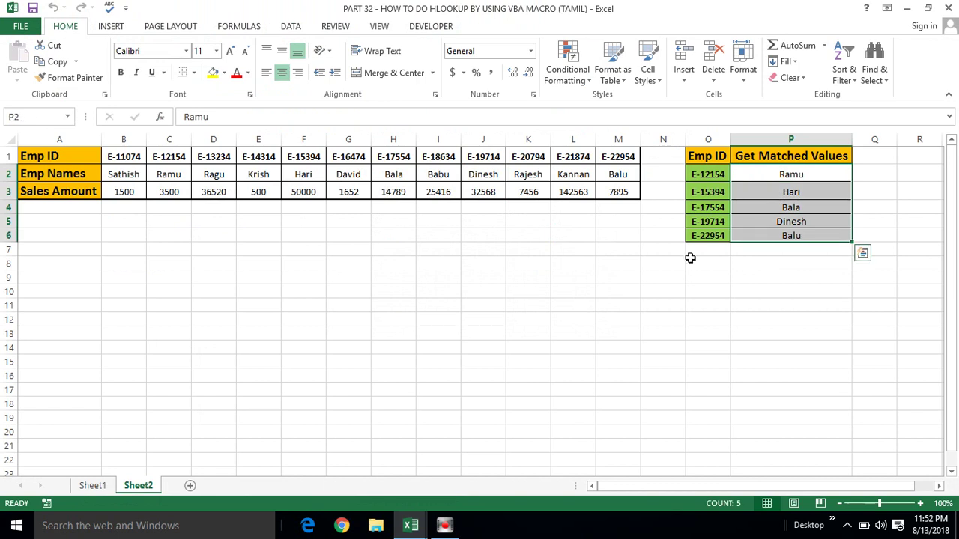
# Review the O1:P6 results table against the Hlookup code, ending in the macro editor.
pyautogui.moveTo(708, 155); pyautogui.dragTo(791, 235)
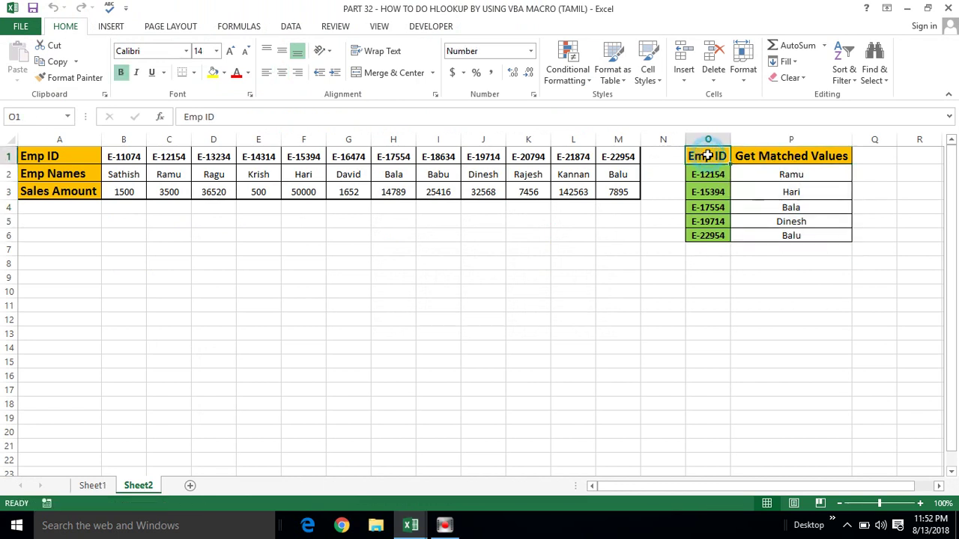
pyautogui.click(708, 173)
pyautogui.hotkey('alt', 'Tab')
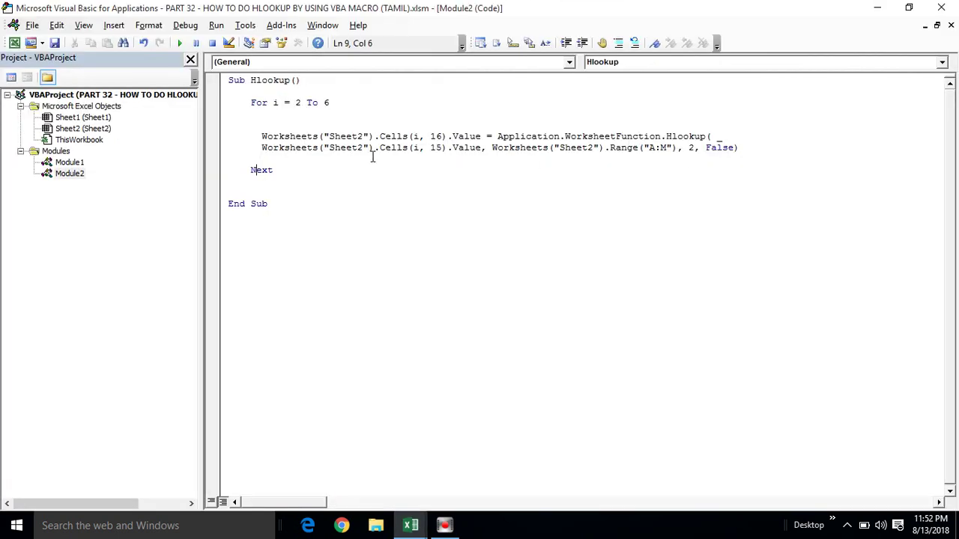
pyautogui.click(275, 205)
pyautogui.hotkey('alt', 'Tab')
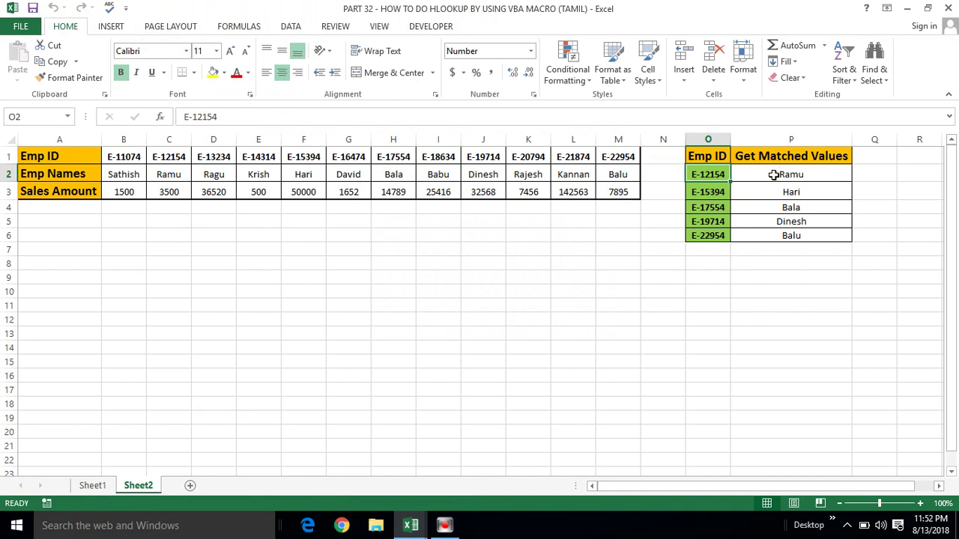
pyautogui.click(774, 175)
pyautogui.hotkey('ctrl', 'shift', 'Down')
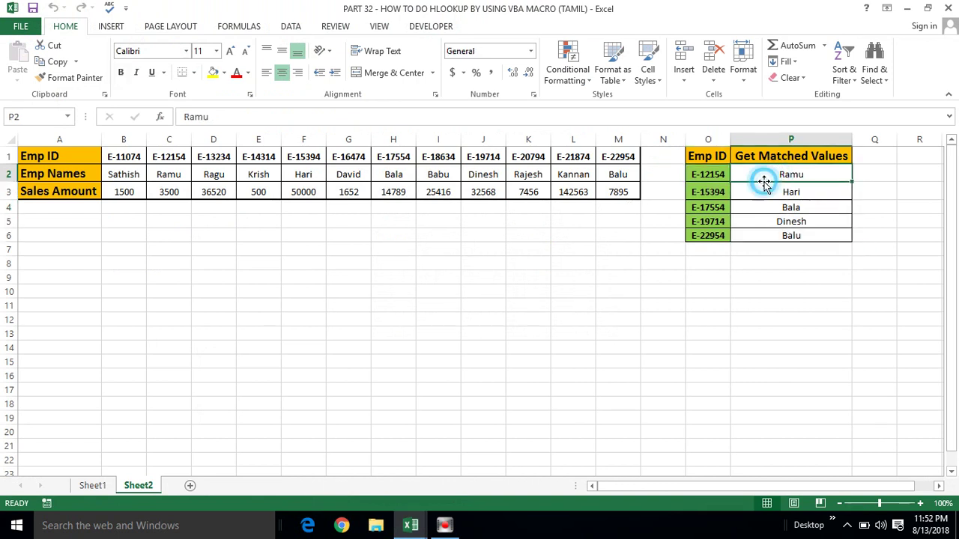
pyautogui.hotkey('alt', 'Tab')
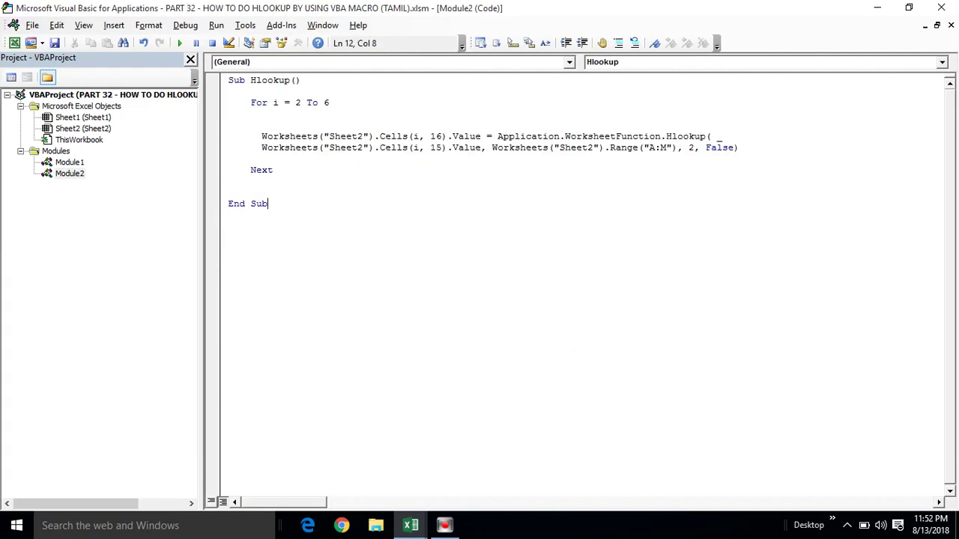
# Write Sub ClearData() containing Worksheets("Sheet2").Range("P2:P6").ClearContents below the Hlookup macro.
pyautogui.write('Sub')
pyautogui.write('ls')
pyautogui.press('BackSpace')
pyautogui.press('BackSpace')
pyautogui.write('Clear')
pyautogui.write('Data')
pyautogui.write('Data')
pyautogui.press('Return')
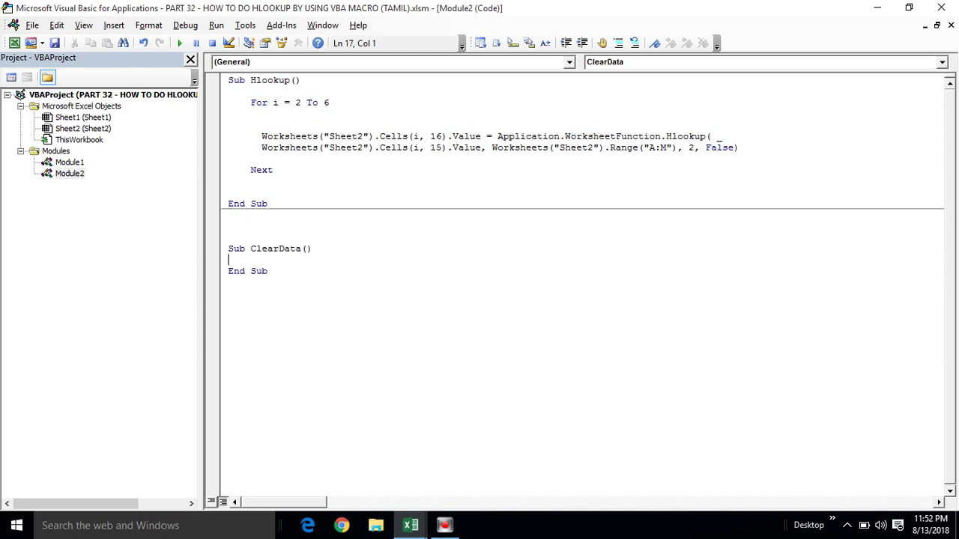
pyautogui.press('Return')
pyautogui.press('Return')
pyautogui.write('Worksh')
pyautogui.write('eets')
pyautogui.write('("Sheet2')
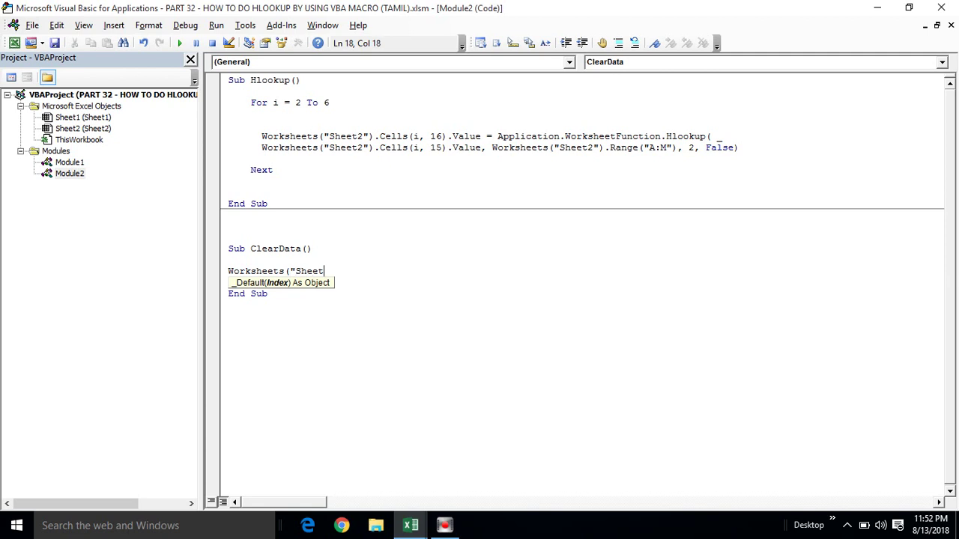
pyautogui.write('")')
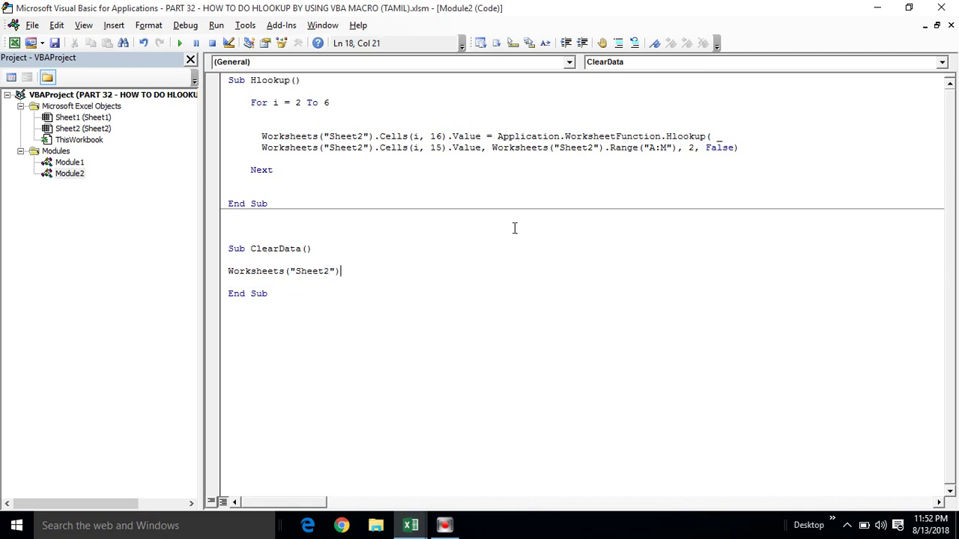
pyautogui.write('.Rag')
pyautogui.press('BackSpace')
pyautogui.press('BackSpace')
pyautogui.press('BackSpace')
pyautogui.write('ange')
pyautogui.hotkey('alt', 'Tab')
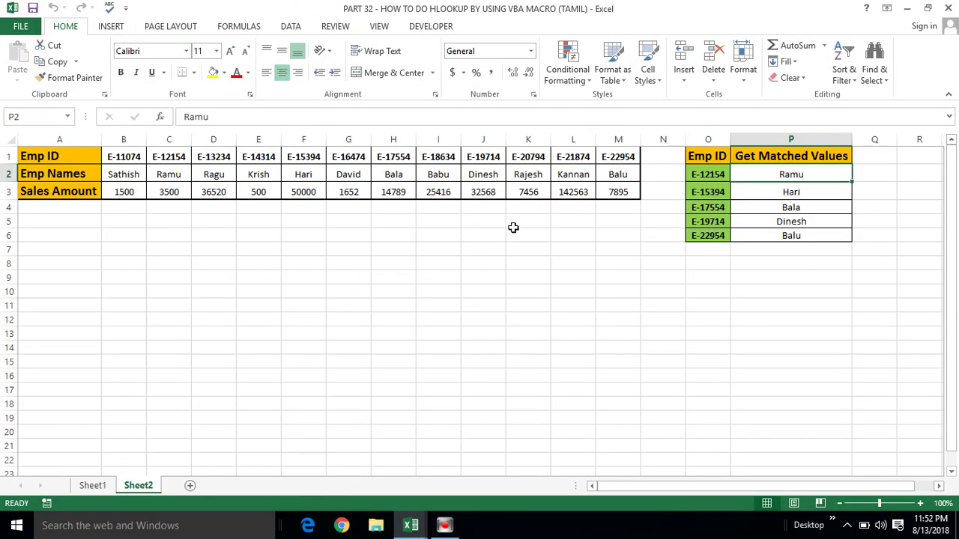
pyautogui.hotkey('alt', 'Tab')
pyautogui.write('P2')
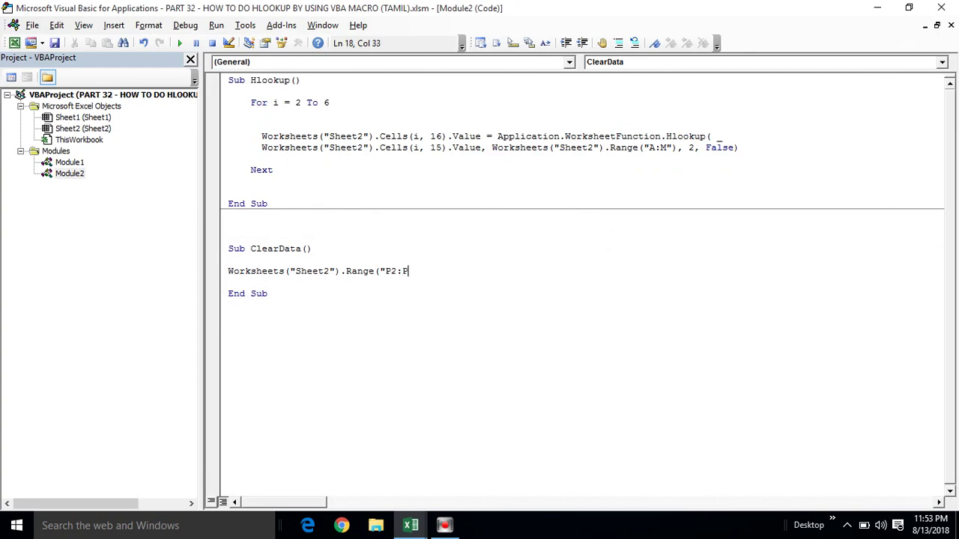
pyautogui.write('6").')
pyautogui.write('ClearContents')
pyautogui.press('Return')
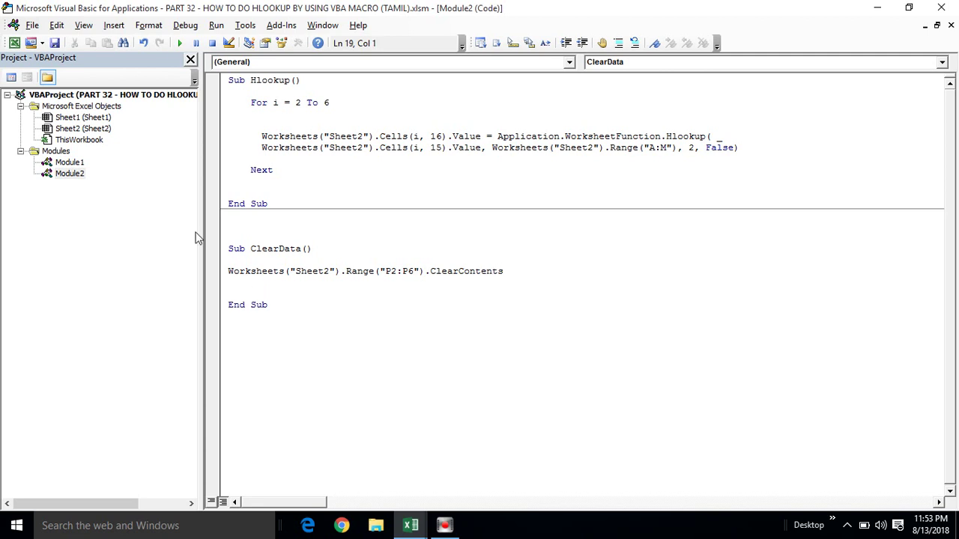
# Run the Hlookup macro and confirm P2:P6 on Sheet2 fills with the names.
pyautogui.click(181, 47)
pyautogui.hotkey('alt', 'Tab')
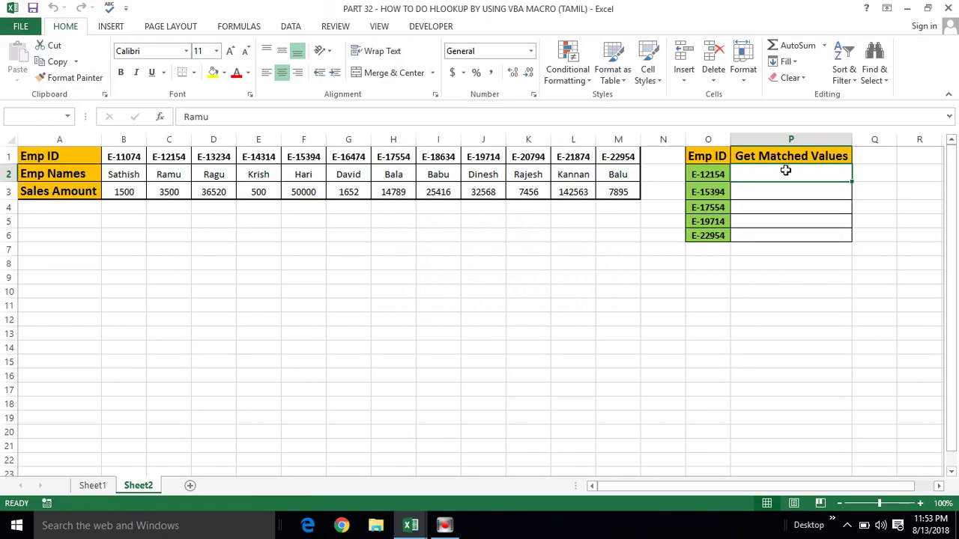
pyautogui.click(758, 166)
pyautogui.hotkey('alt', 'F11')
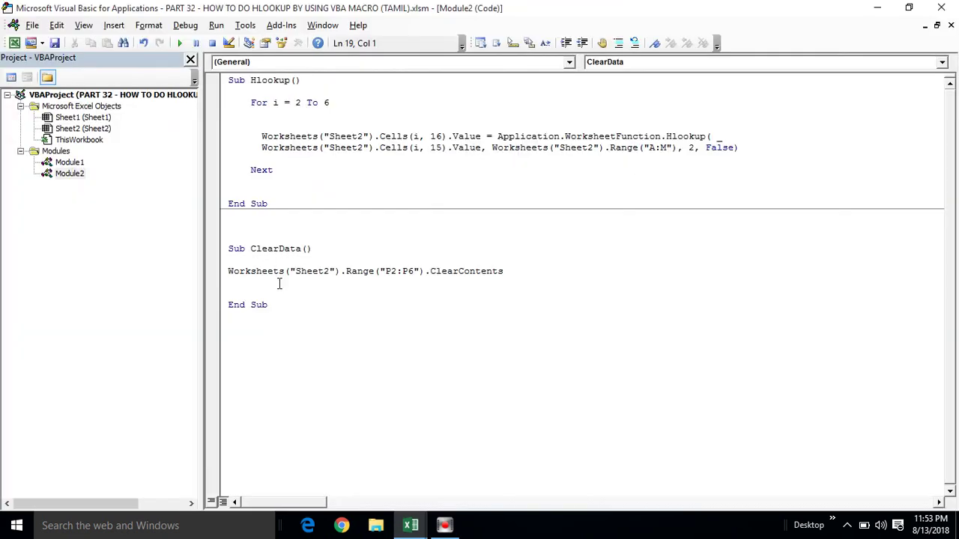
pyautogui.click(262, 159)
pyautogui.click(181, 46)
pyautogui.hotkey('alt', 'Tab')
pyautogui.hotkey('alt', 'F11')
# Run ClearData and verify P2:P6 is empty, then review the Sales Amount row.
pyautogui.click(307, 282)
pyautogui.hotkey('alt', 'Tab')
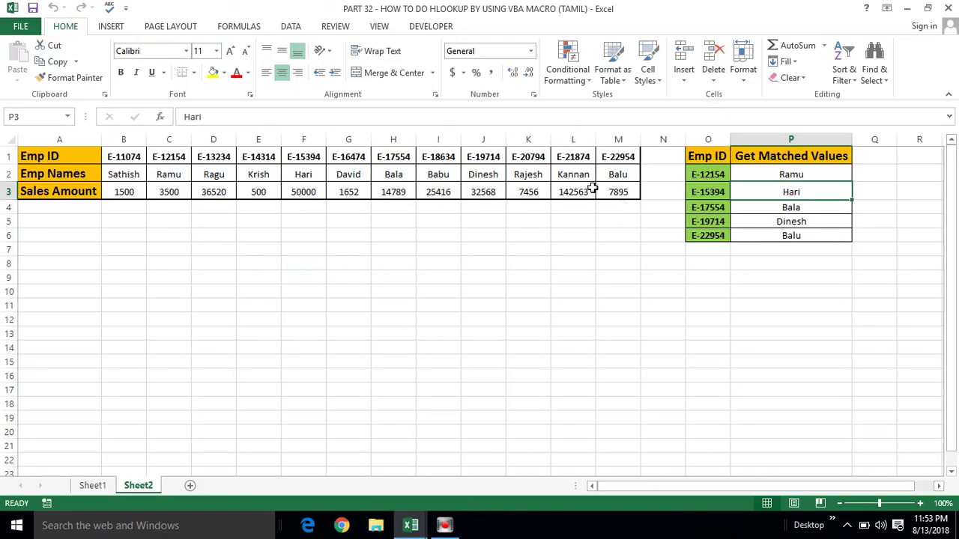
pyautogui.hotkey('alt', 'Tab')
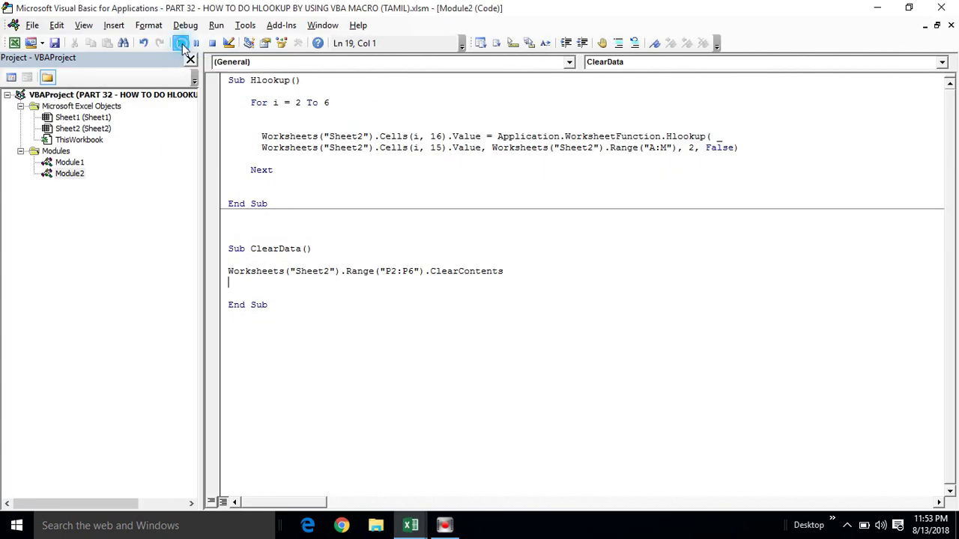
pyautogui.click(181, 44)
pyautogui.hotkey('alt', 'Tab')
pyautogui.click(781, 175)
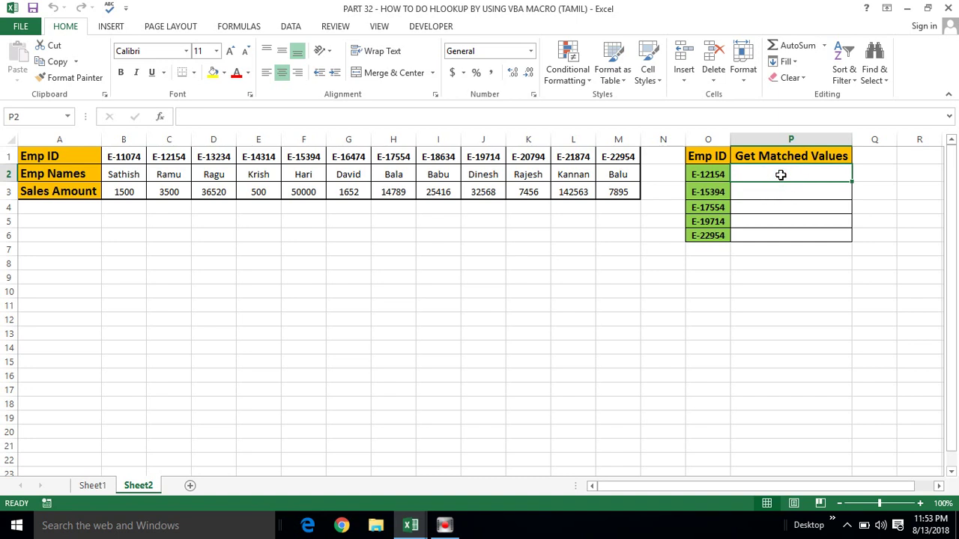
pyautogui.hotkey('alt', 'Tab')
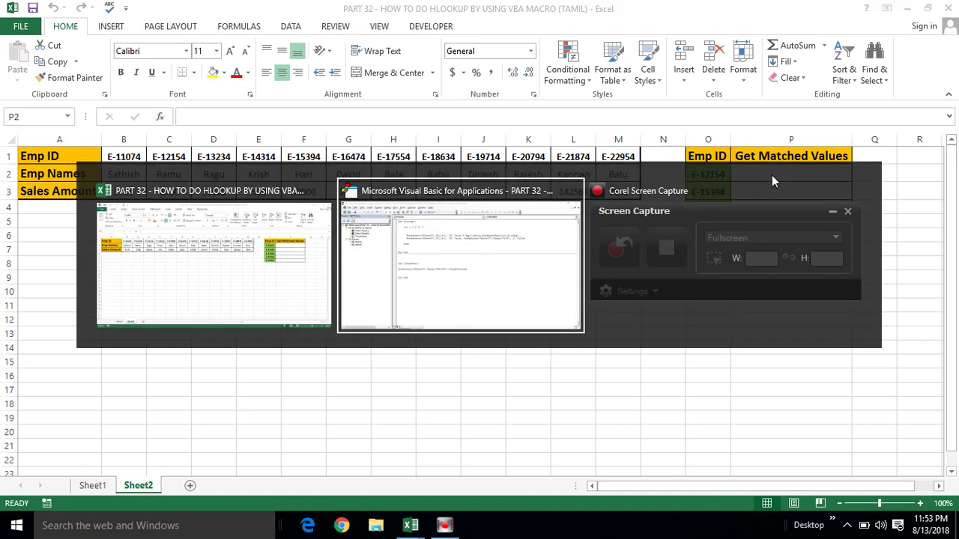
pyautogui.press('Escape')
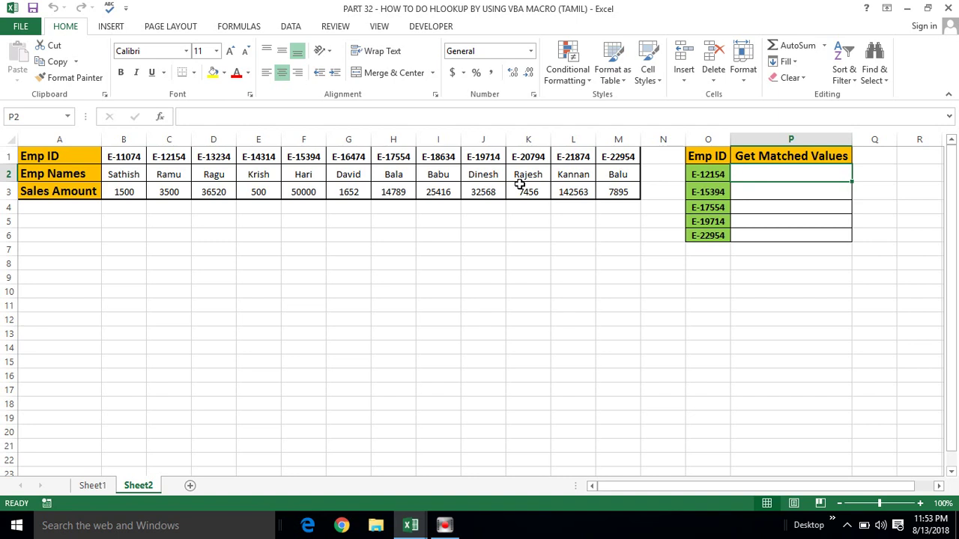
pyautogui.click(8, 192)
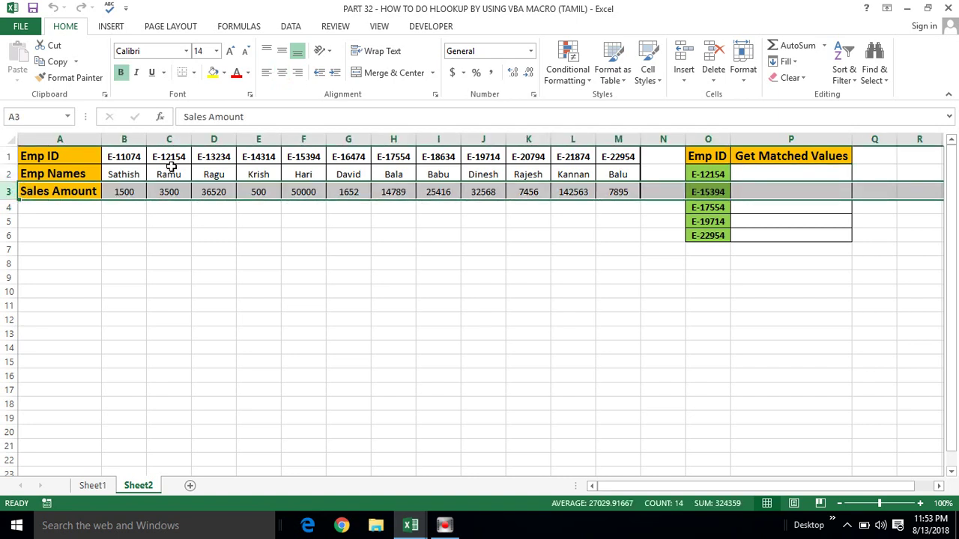
pyautogui.click(137, 157)
pyautogui.click(9, 192)
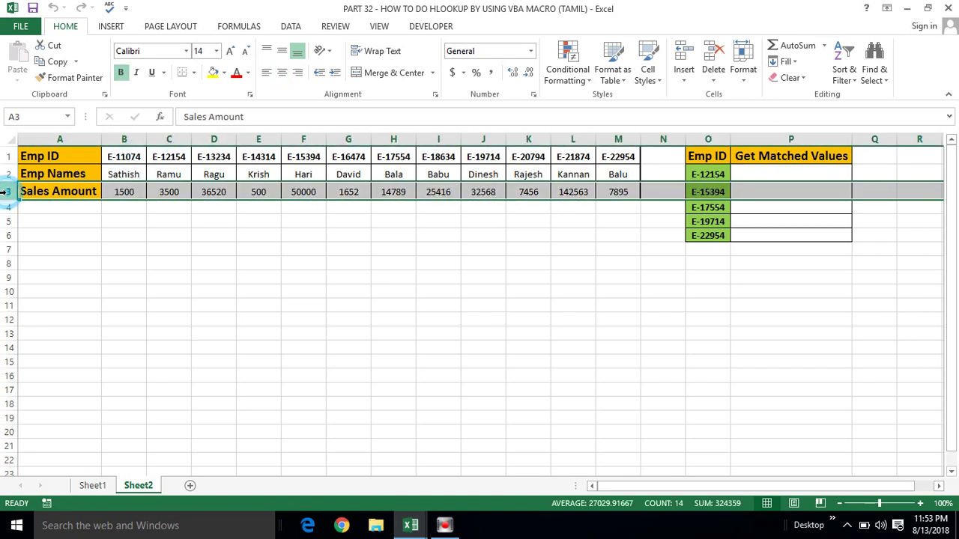
# Change the HLookup row index from 2 to 3 to target the Sales Amount row.
pyautogui.hotkey('alt', 'F11')
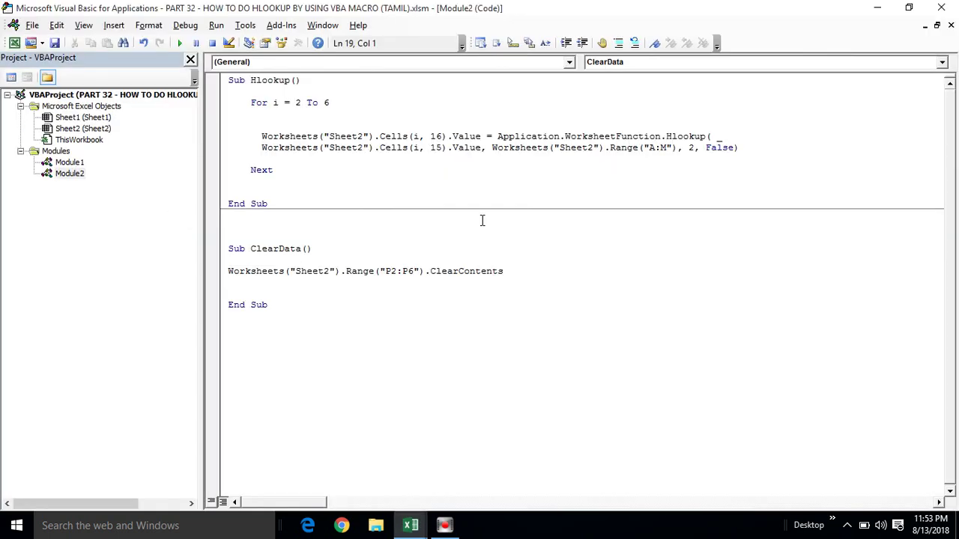
pyautogui.click(693, 147)
pyautogui.press('BackSpace')
pyautogui.write('3')
pyautogui.hotkey('alt', 'F11')
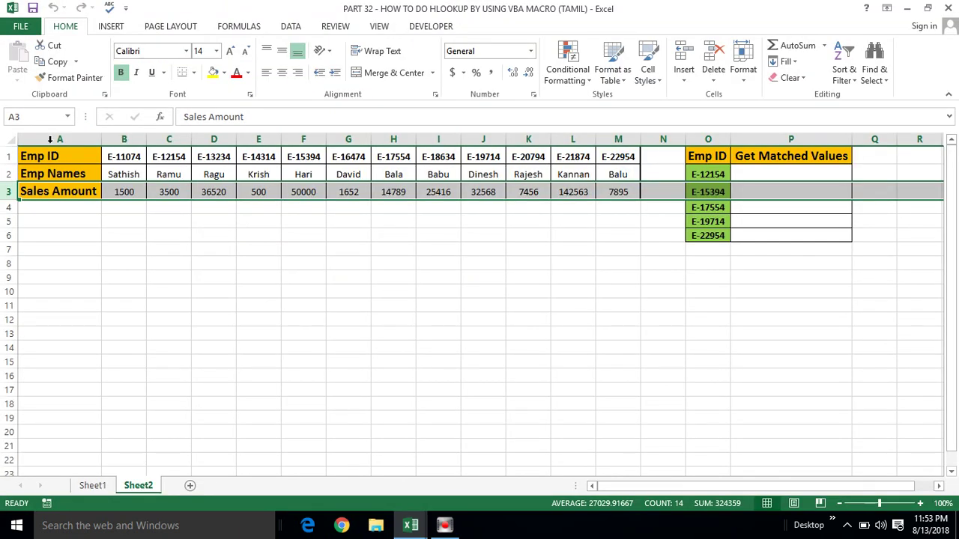
pyautogui.click(11, 155)
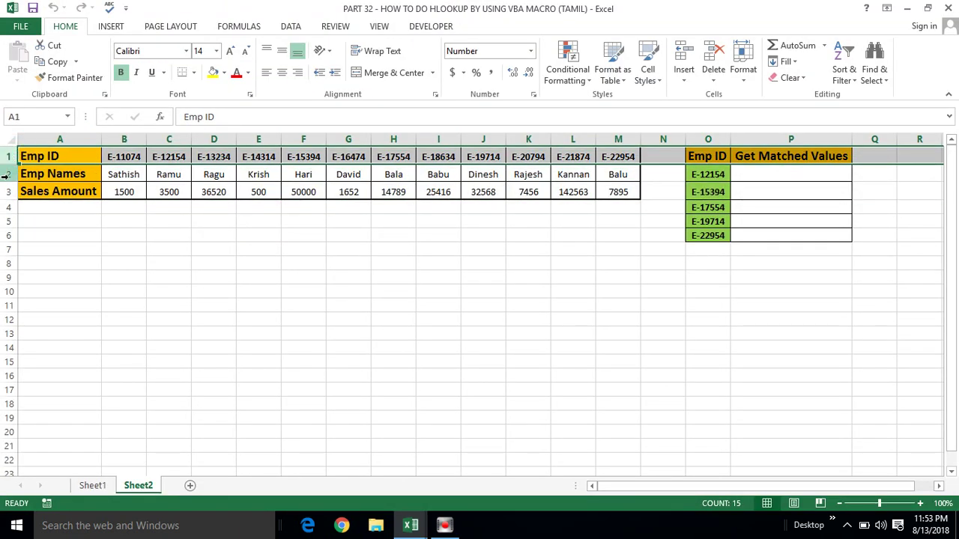
pyautogui.click(7, 174)
pyautogui.click(7, 192)
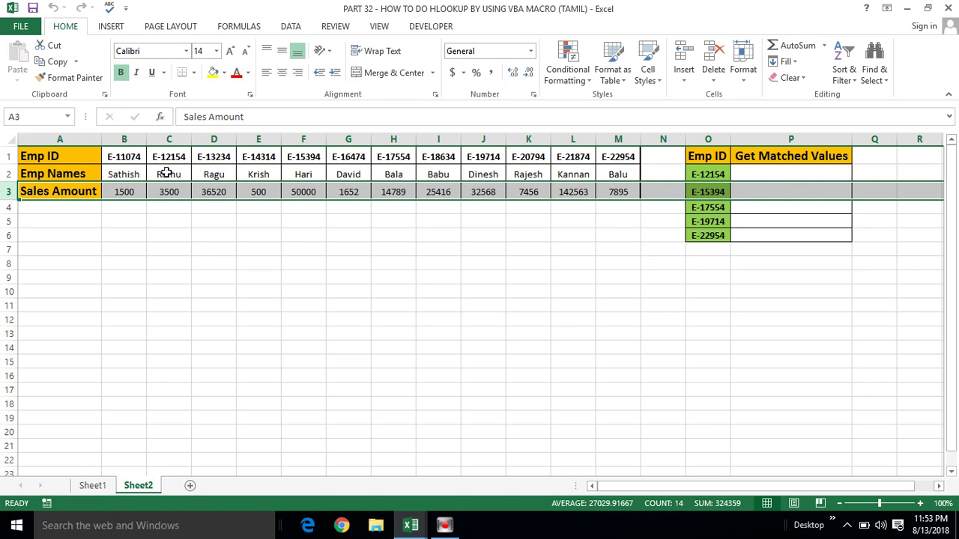
pyautogui.click(133, 191)
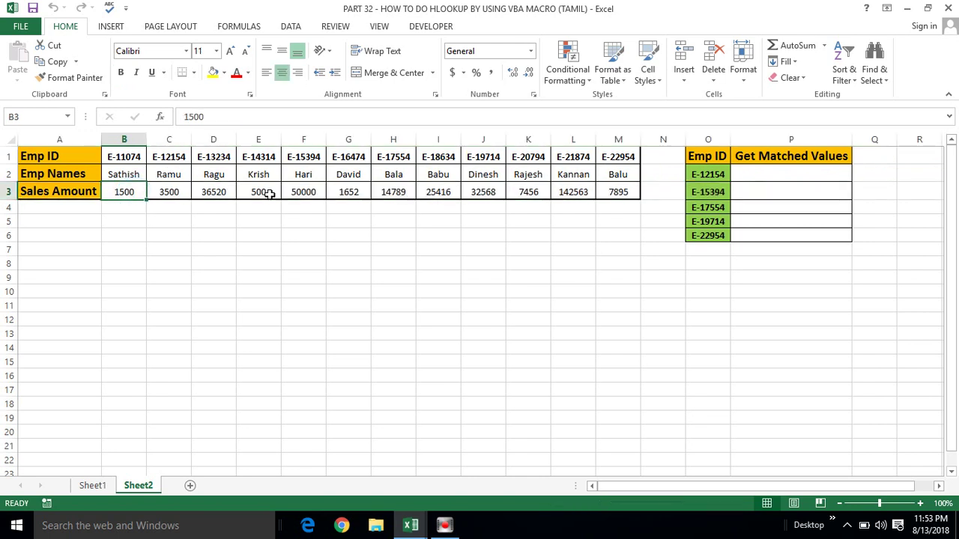
# Run Hlookup and check P2:P6 shows 3500, 50000, 14789, 32568 and 7895.
pyautogui.hotkey('alt', 'F11')
pyautogui.click(696, 147)
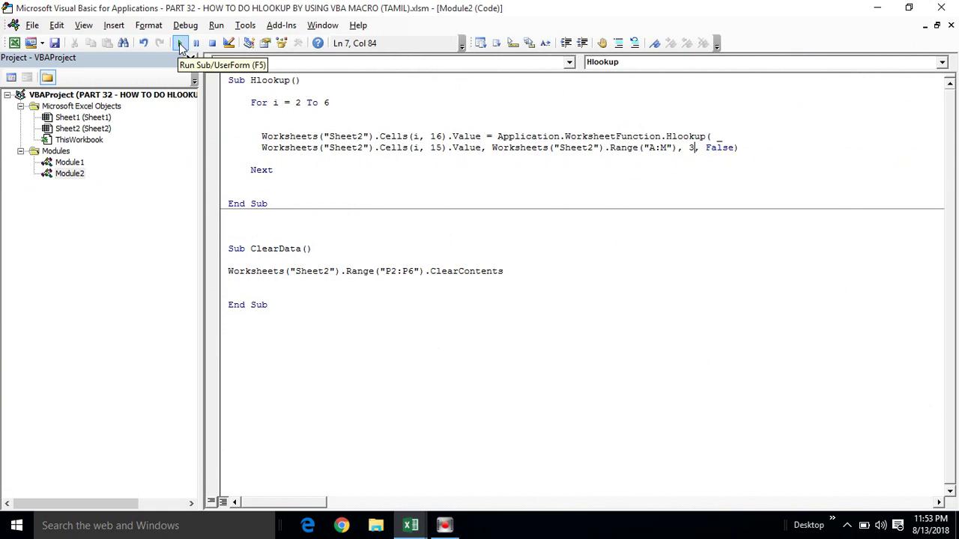
pyautogui.click(181, 47)
pyautogui.hotkey('alt', 'F11')
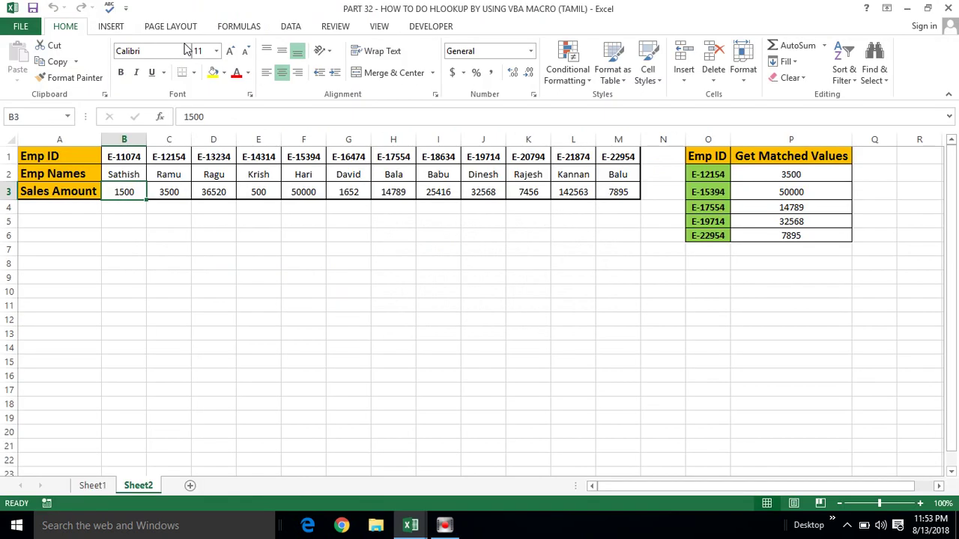
pyautogui.click(774, 175)
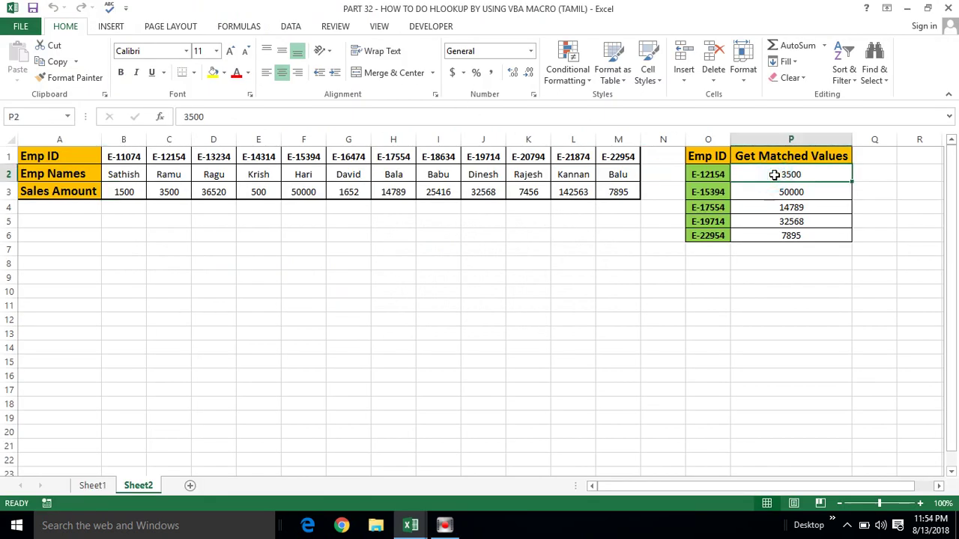
pyautogui.hotkey('ctrl', 'shift', 'Down')
pyautogui.click(644, 206)
pyautogui.hotkey('alt', 'F11')
pyautogui.hotkey('alt', 'F11')
# Draw a rectangle below the data table and label it To Do HLookup.
pyautogui.click(321, 251)
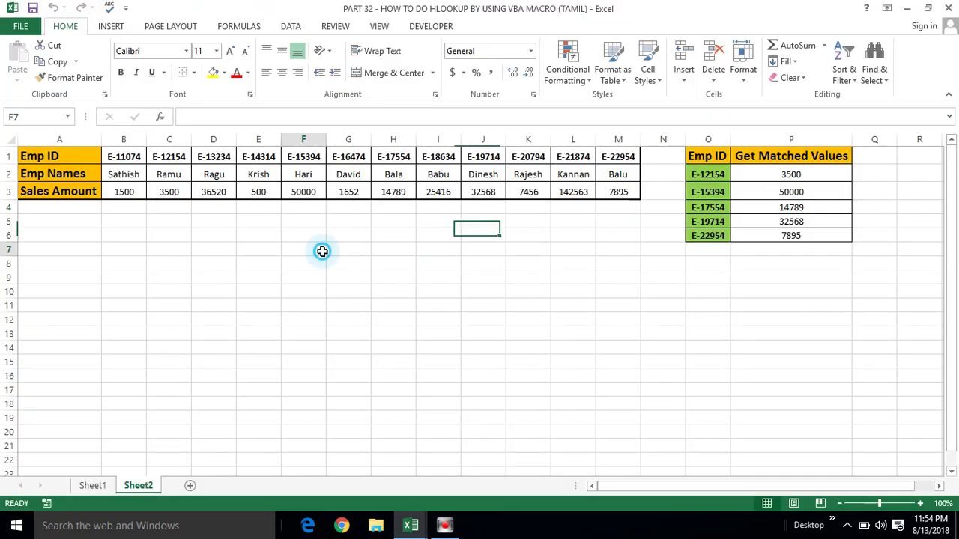
pyautogui.click(111, 26)
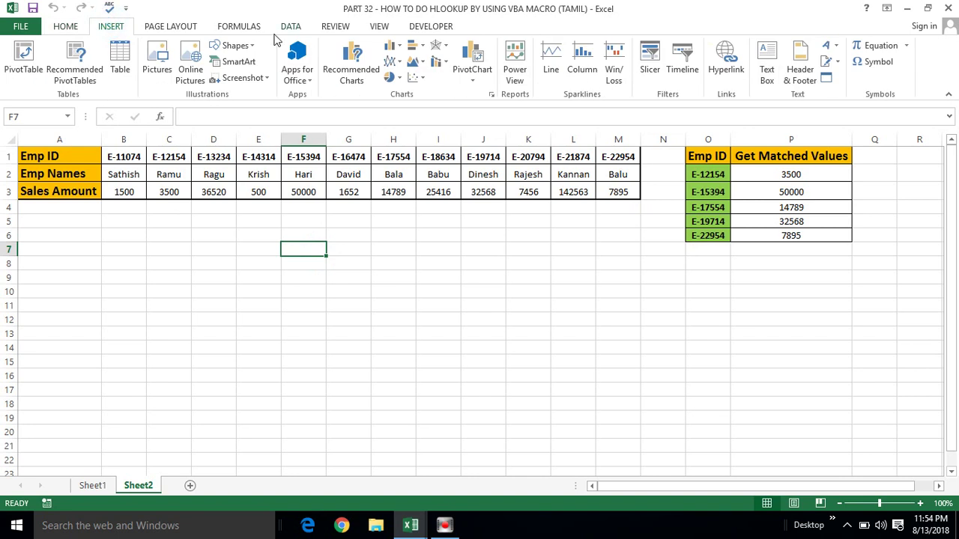
pyautogui.click(253, 50)
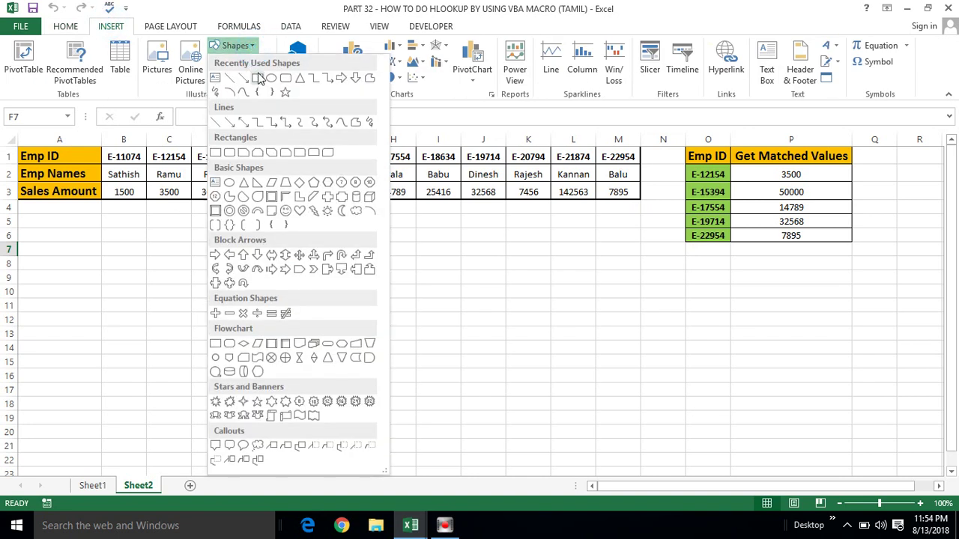
pyautogui.click(257, 79)
pyautogui.moveTo(176, 289); pyautogui.dragTo(299, 325)
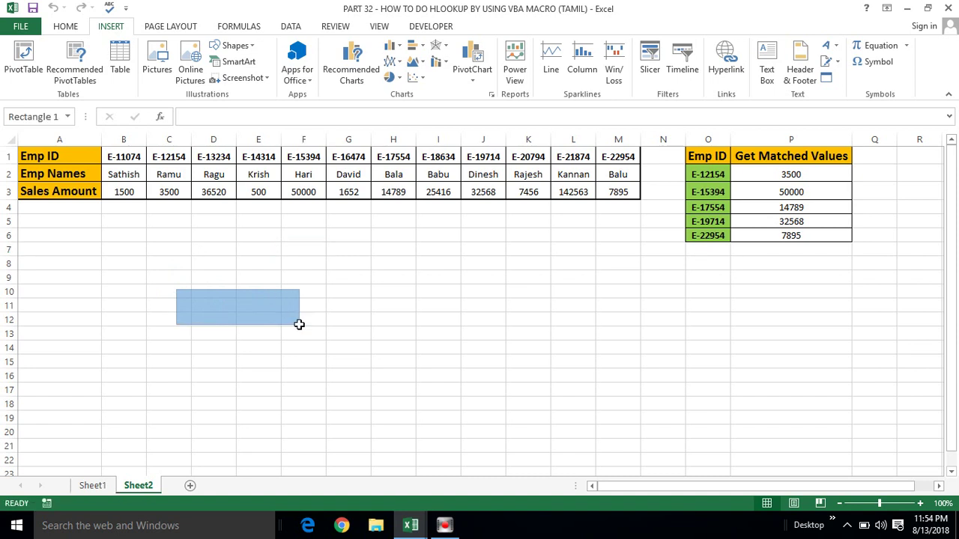
pyautogui.rightClick(280, 310)
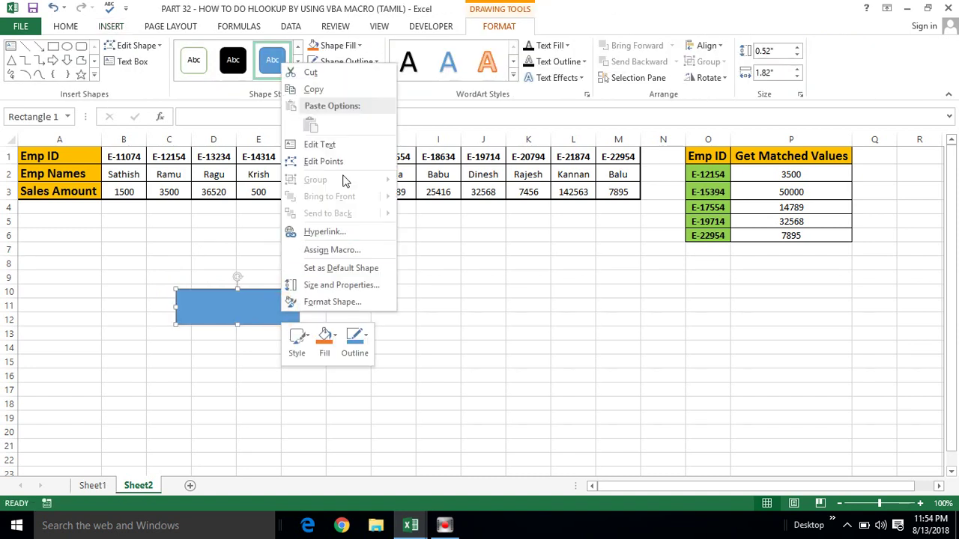
pyautogui.click(320, 145)
pyautogui.write('To Do HLoo')
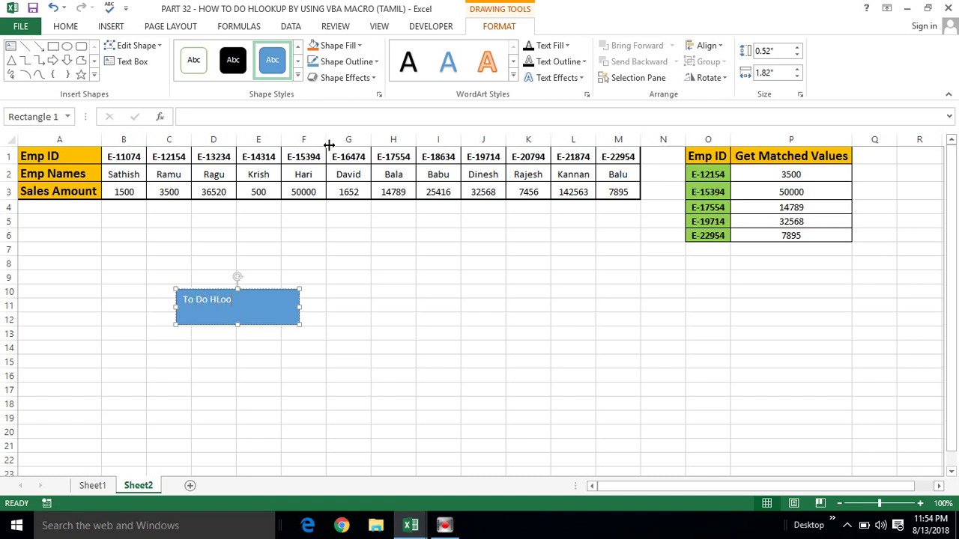
# Centre the label, set automatic colour, 16-pt Arial Black, and widen the rectangle to fit.
pyautogui.hotkey('ctrl', 'a')
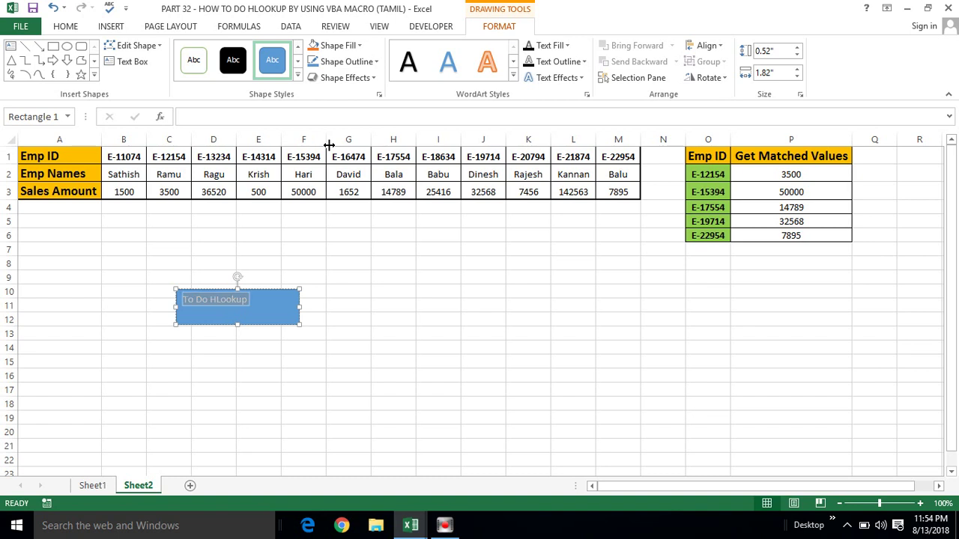
pyautogui.click(65, 26)
pyautogui.click(282, 73)
pyautogui.click(282, 51)
pyautogui.click(248, 73)
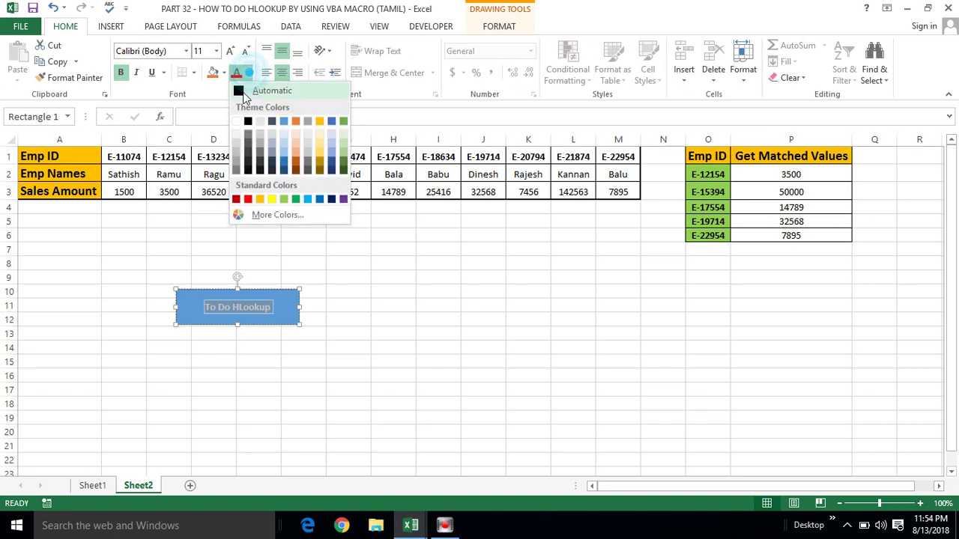
pyautogui.click(238, 91)
pyautogui.click(216, 51)
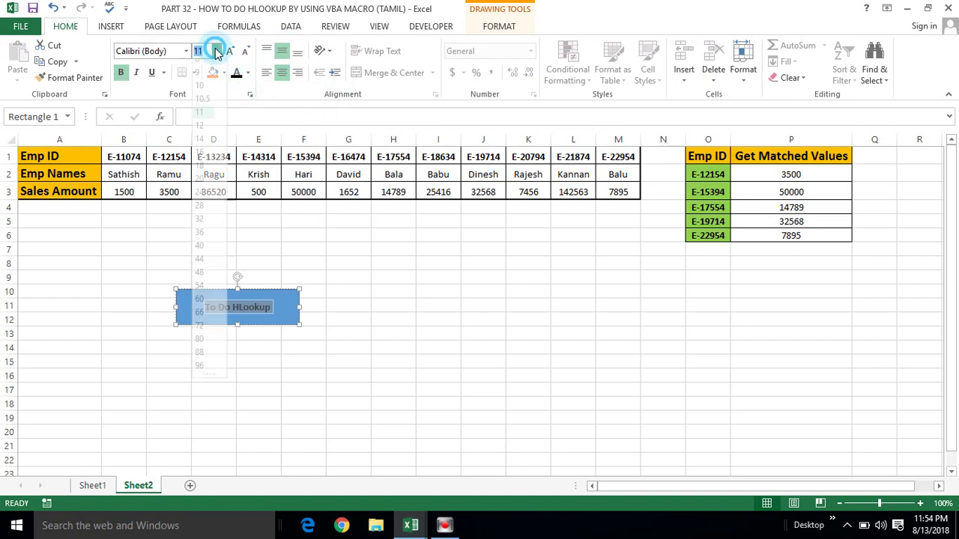
pyautogui.click(200, 160)
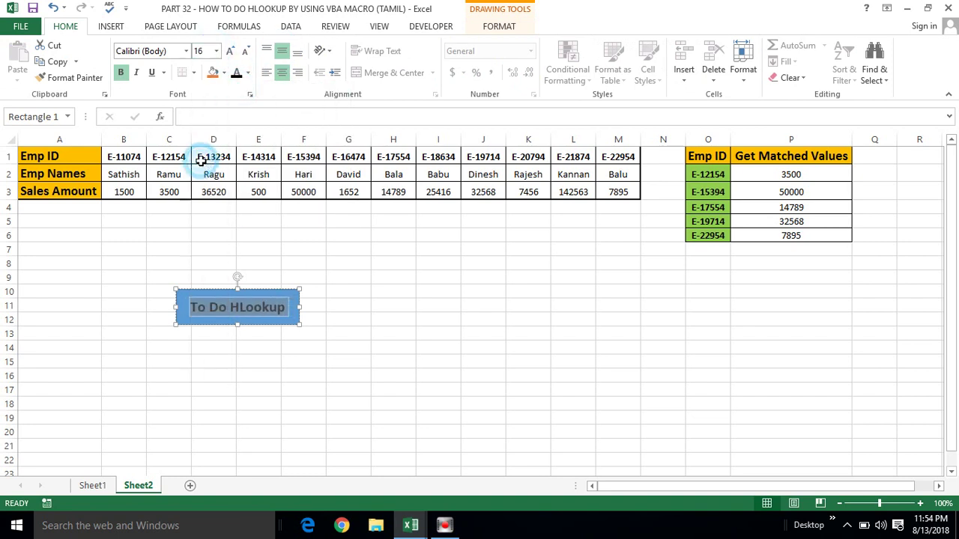
pyautogui.click(185, 51)
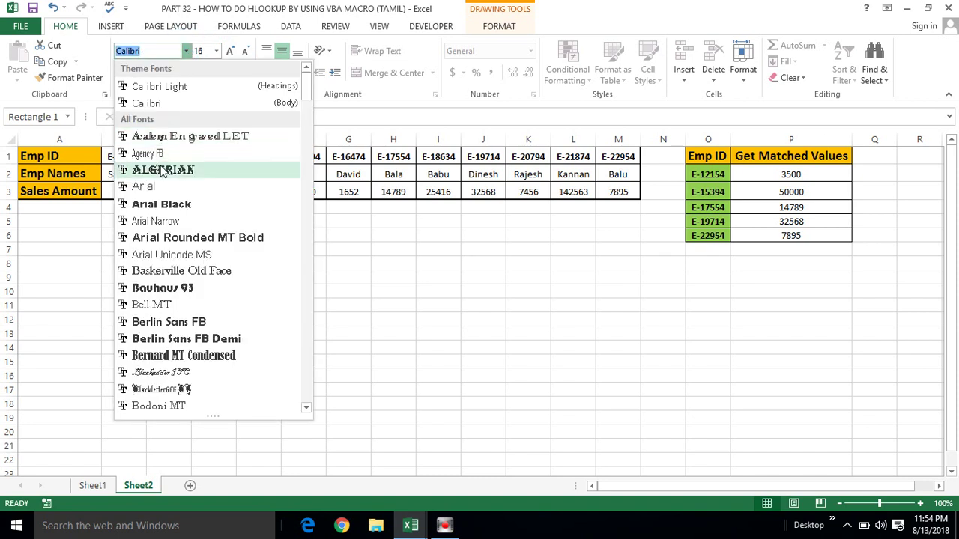
pyautogui.click(160, 204)
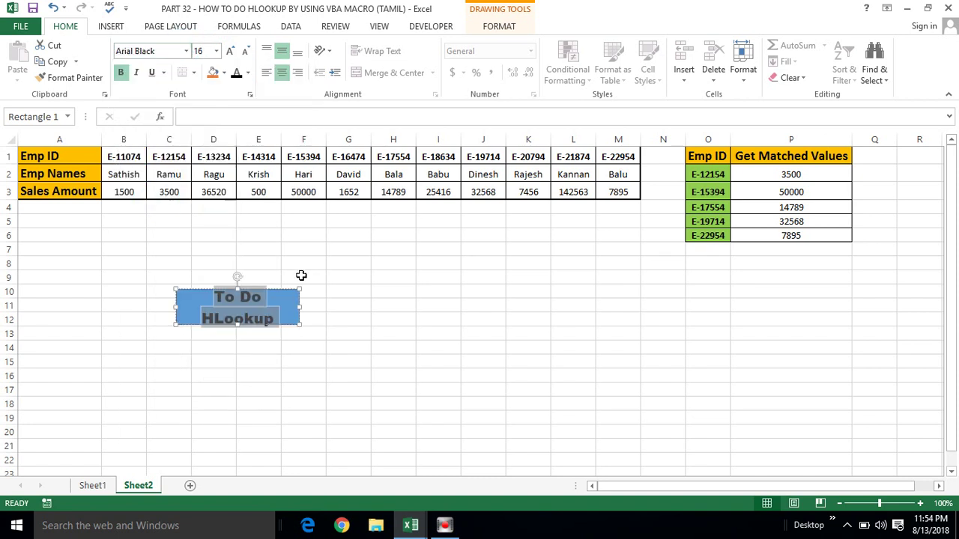
pyautogui.moveTo(300, 307); pyautogui.dragTo(328, 308)
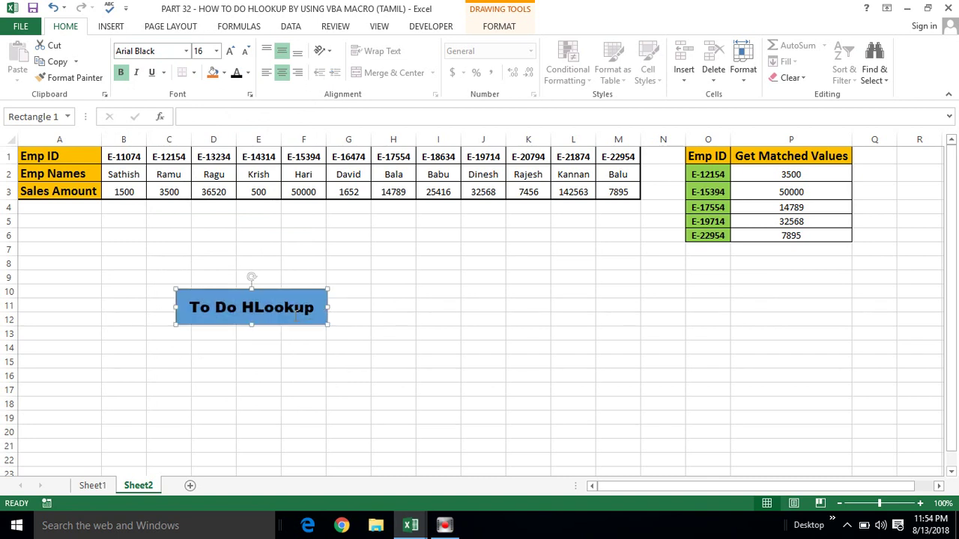
# Duplicate the rectangle, place the copy to its right, and relabel it Clear Contents.
pyautogui.hotkey('ctrl', 'd')
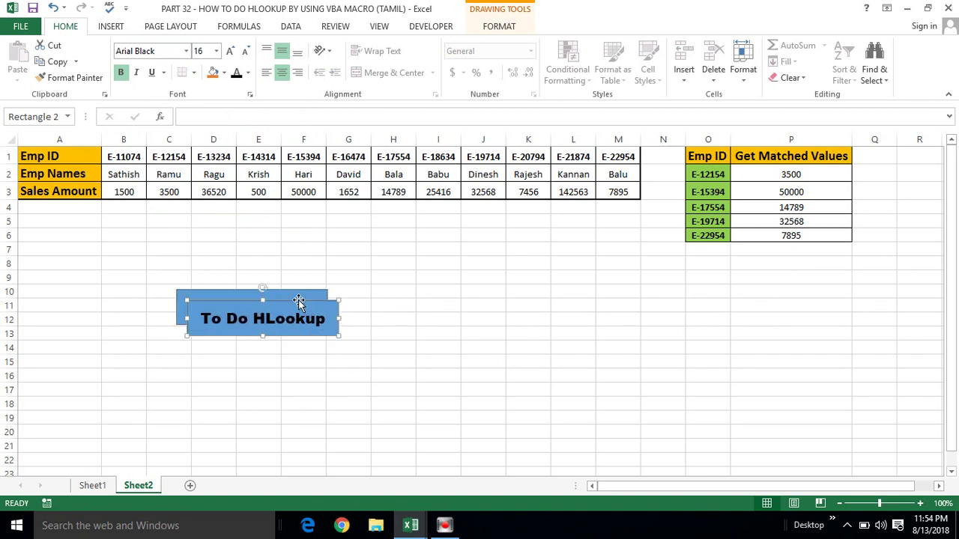
pyautogui.moveTo(298, 303); pyautogui.dragTo(529, 293)
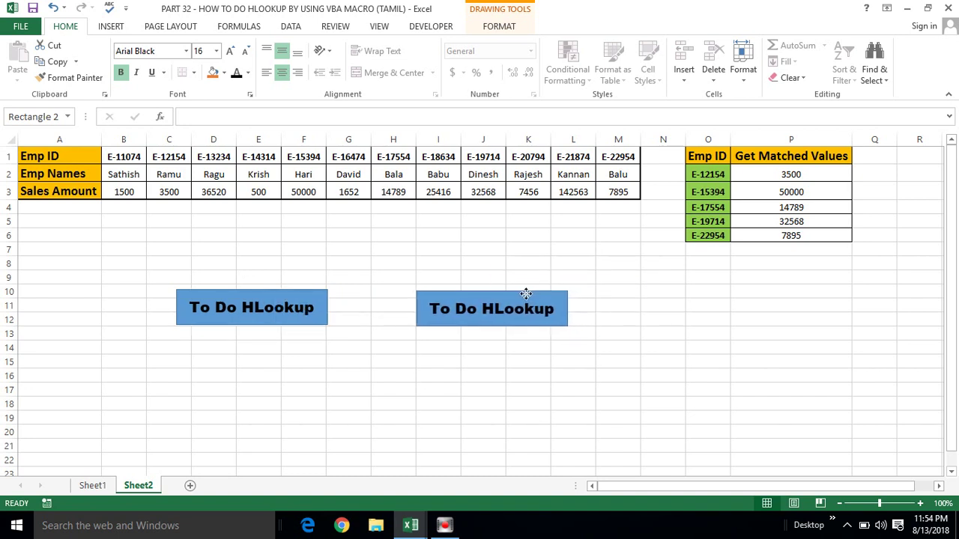
pyautogui.moveTo(528, 293); pyautogui.dragTo(524, 294)
pyautogui.click(490, 309)
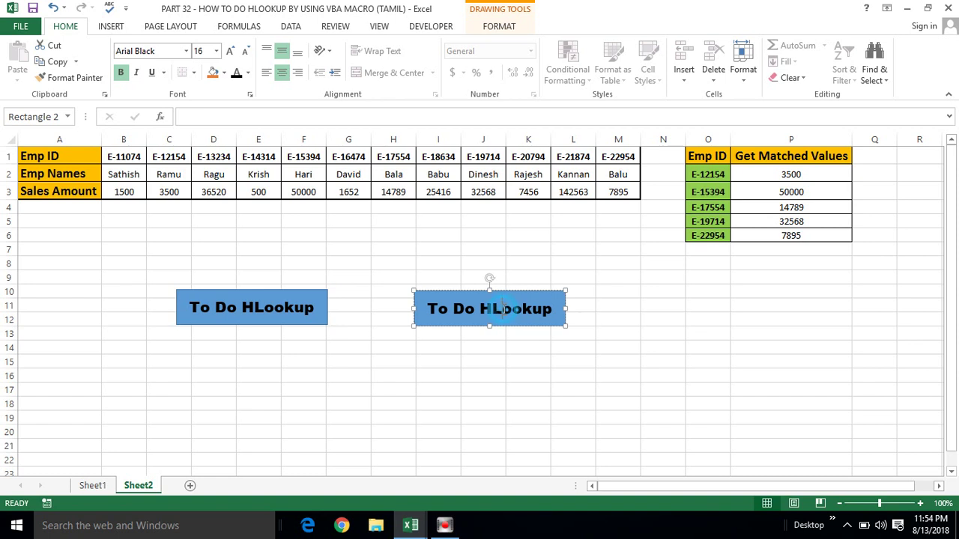
pyautogui.tripleClick(552, 310)
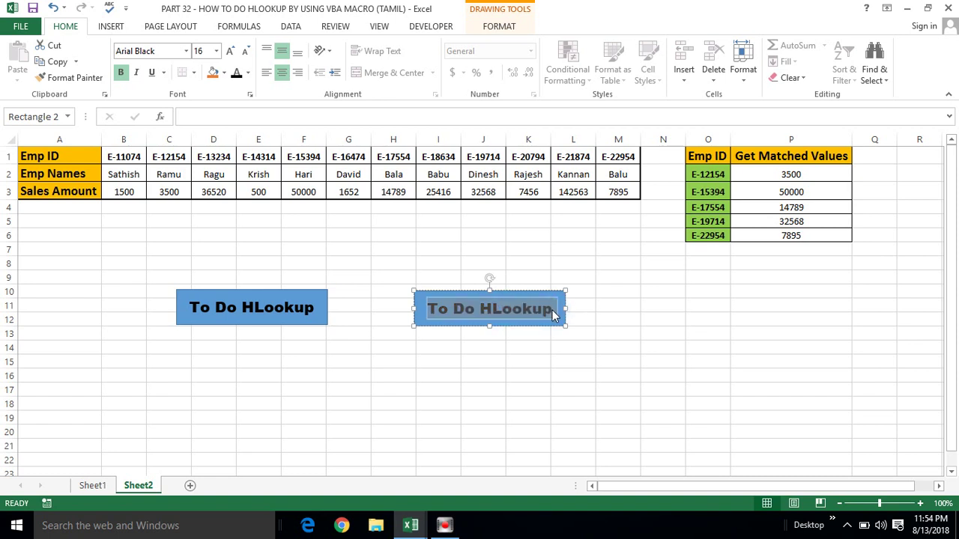
pyautogui.write('Clear Contents')
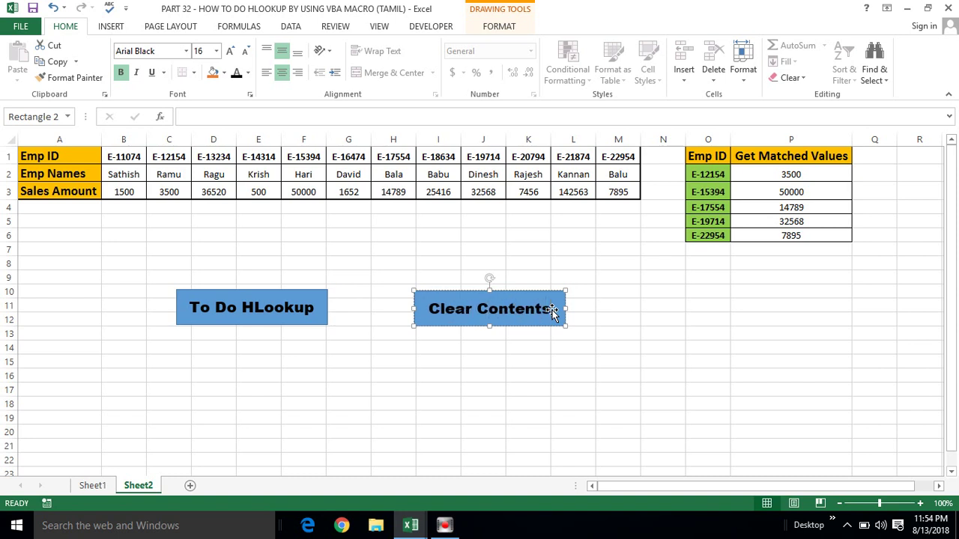
pyautogui.click(604, 307)
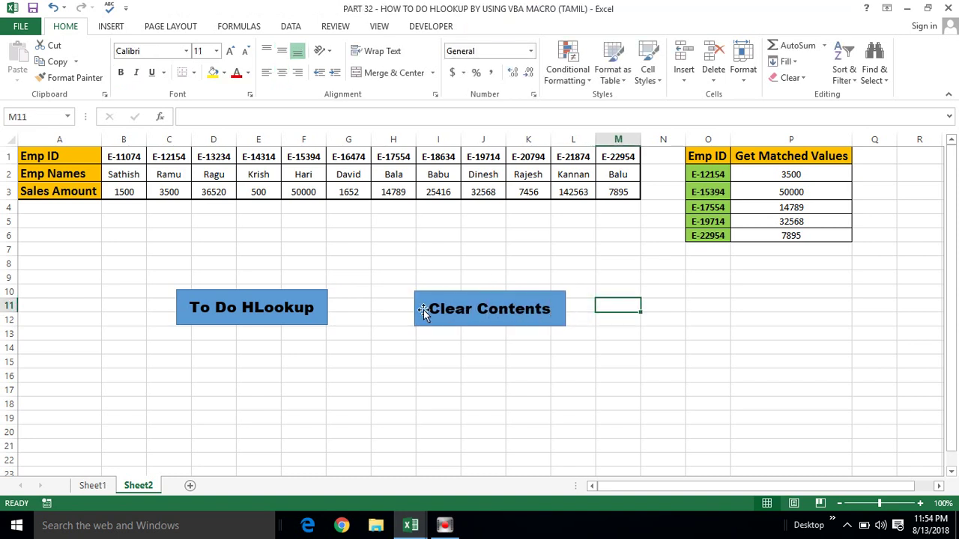
pyautogui.click(285, 304)
pyautogui.doubleClick(285, 304)
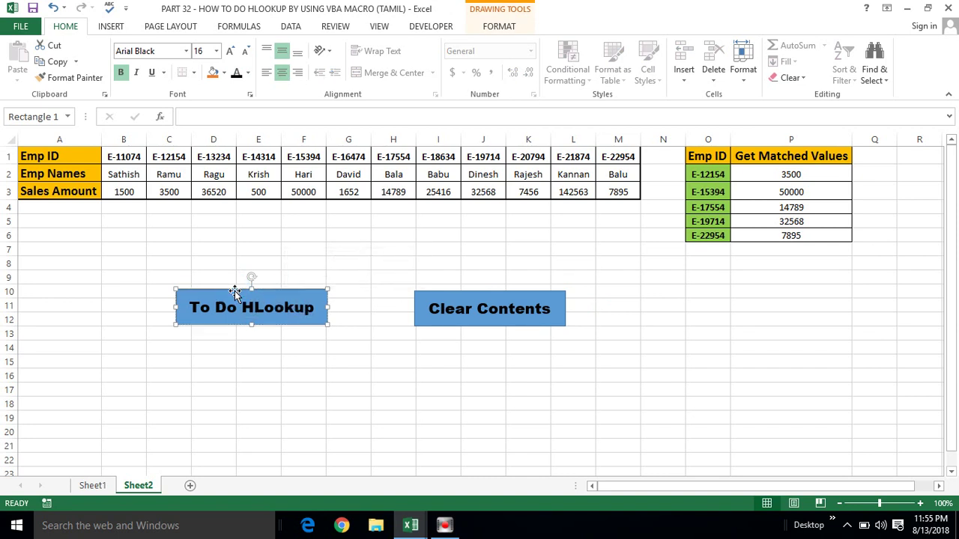
# Open Assign Macro for the To Do HLookup shape, listing only the HLOOKUP xlsm workbook's macros.
pyautogui.rightClick(234, 291)
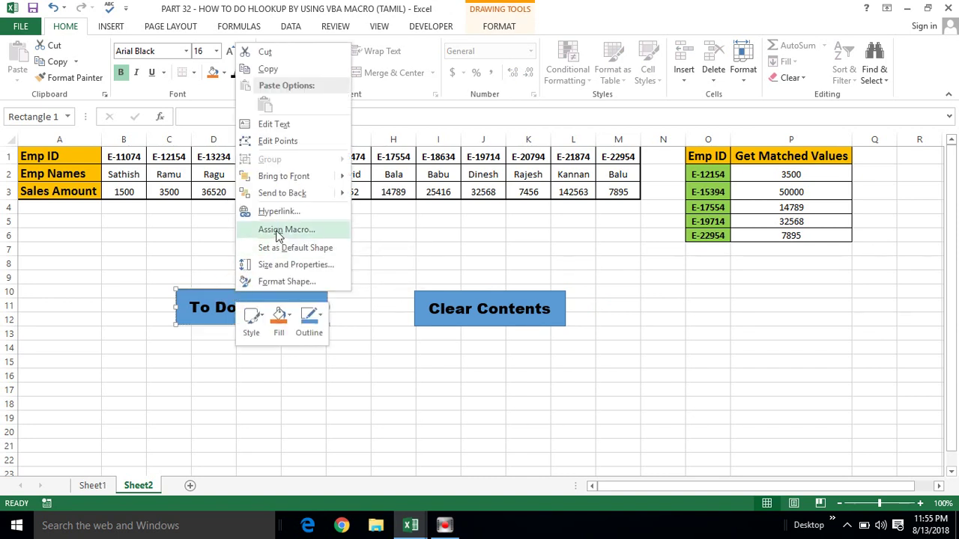
pyautogui.click(277, 230)
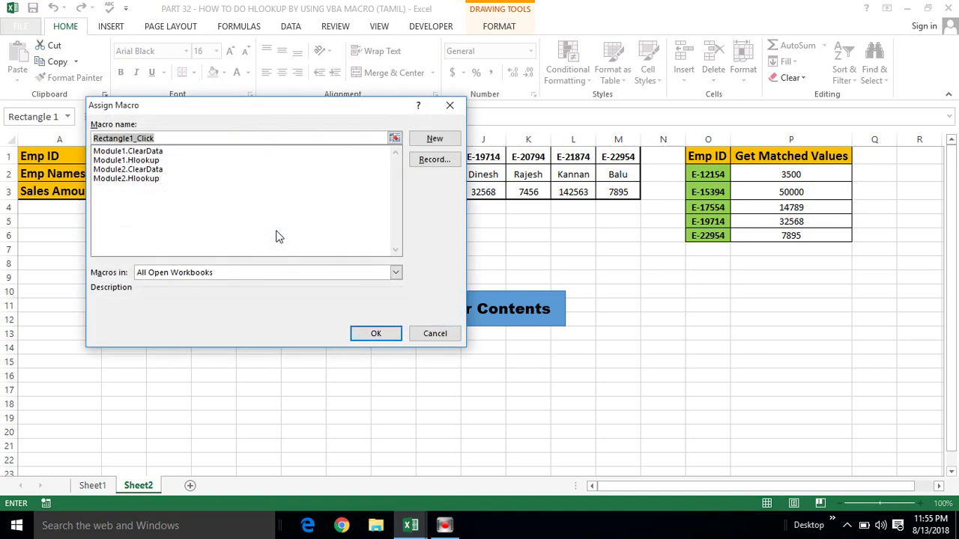
pyautogui.click(340, 274)
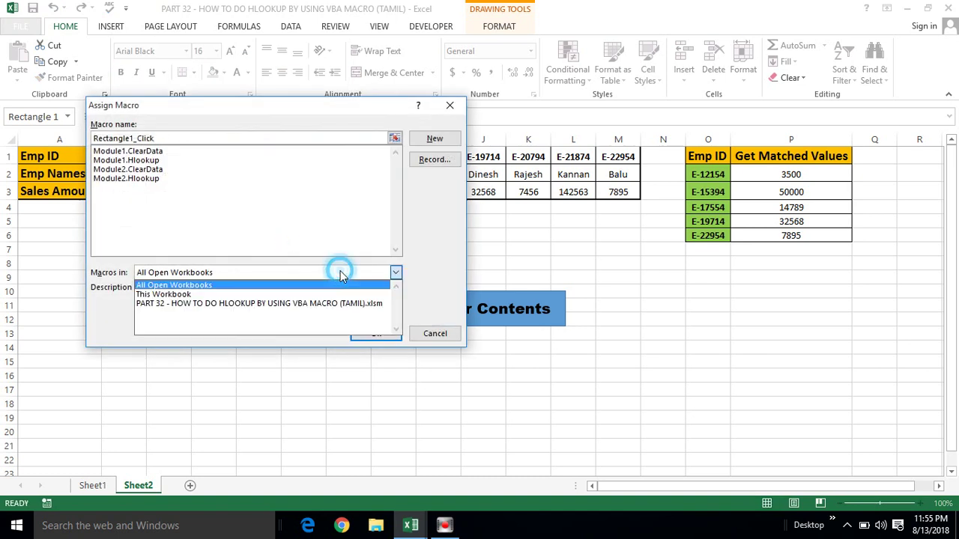
pyautogui.click(240, 303)
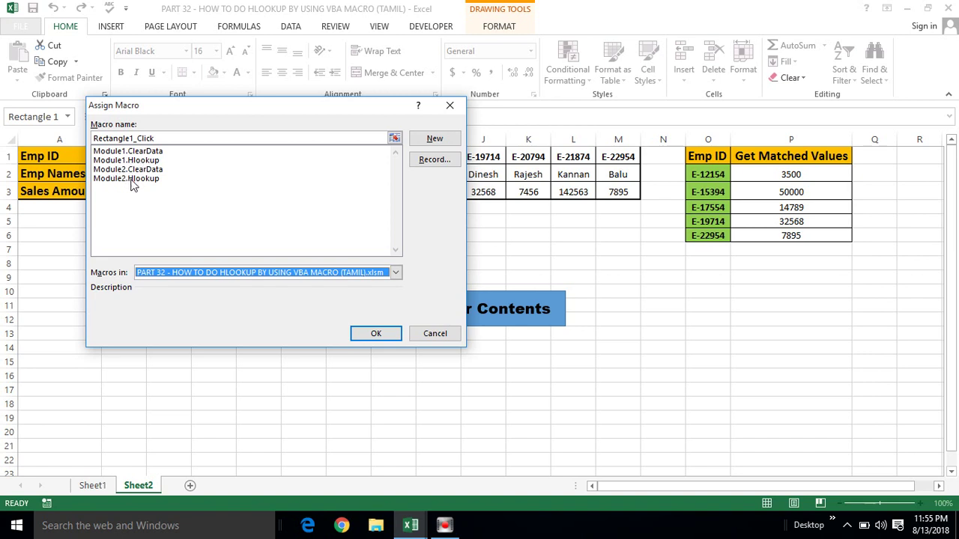
# Assign the Module2.Hlookup macro to the To Do HLookup shape.
pyautogui.click(131, 180)
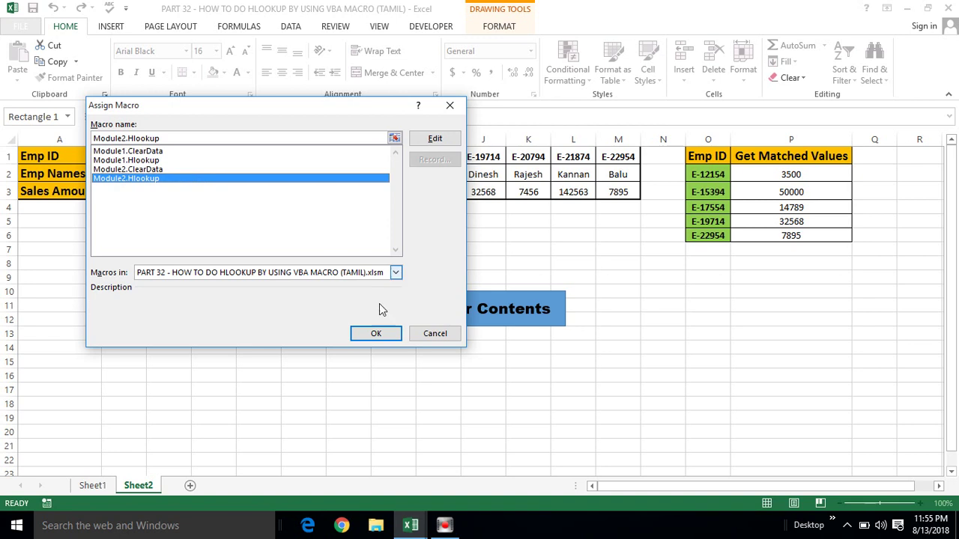
pyautogui.click(375, 335)
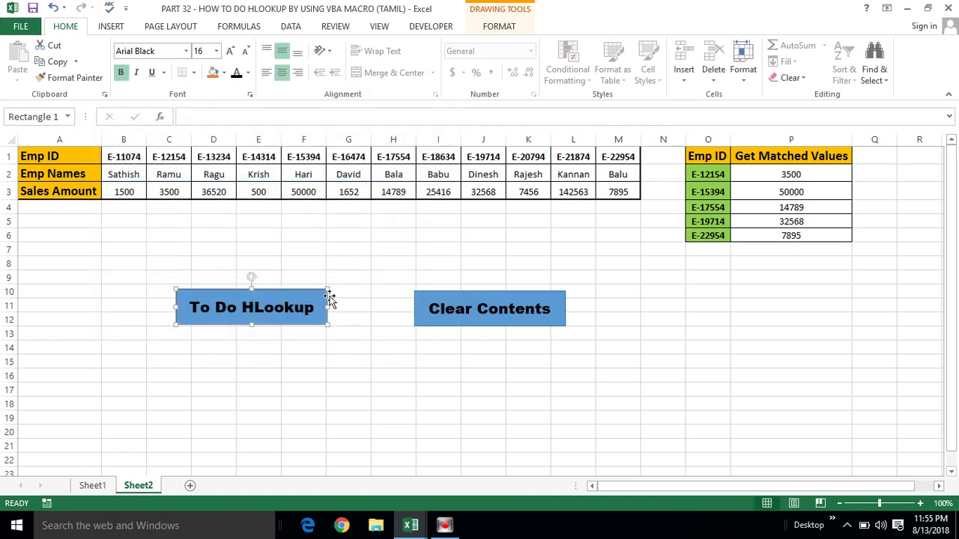
pyautogui.click(457, 292)
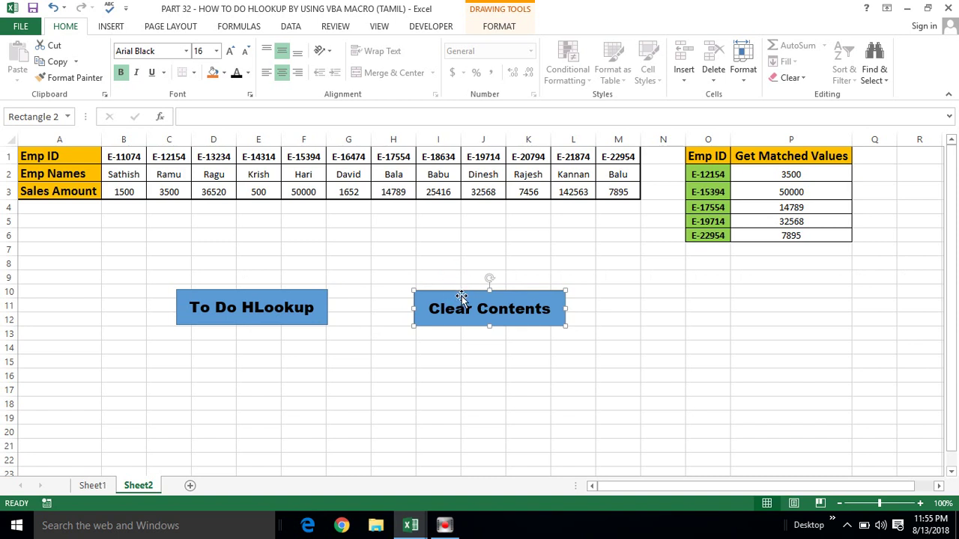
# Link the Clear Contents shape to Module2.ClearData, then deselect it onto a cell.
pyautogui.rightClick(503, 292)
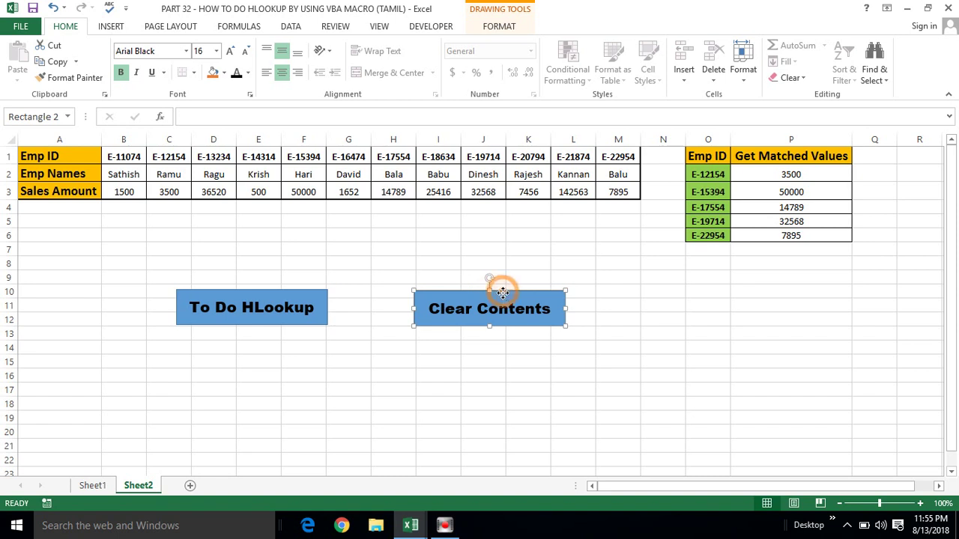
pyautogui.rightClick(485, 311)
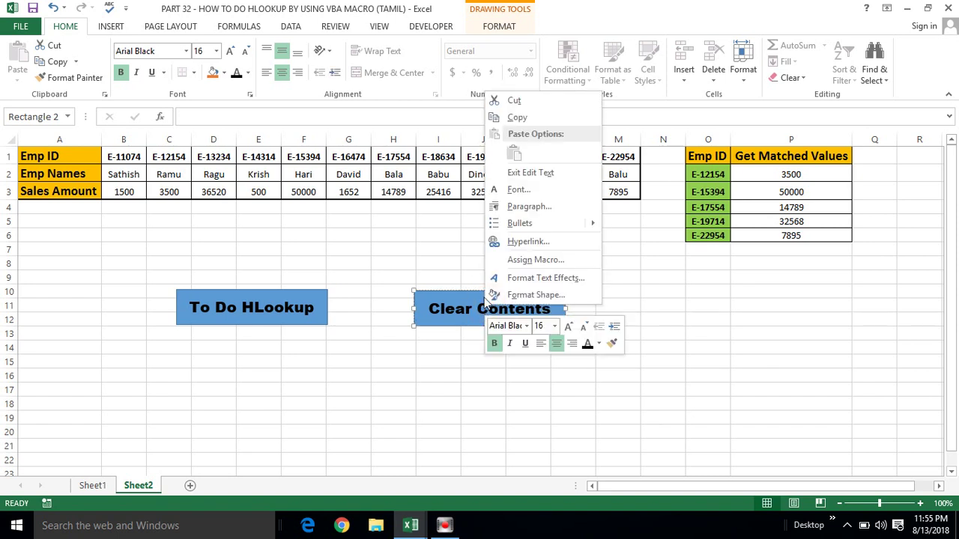
pyautogui.click(534, 260)
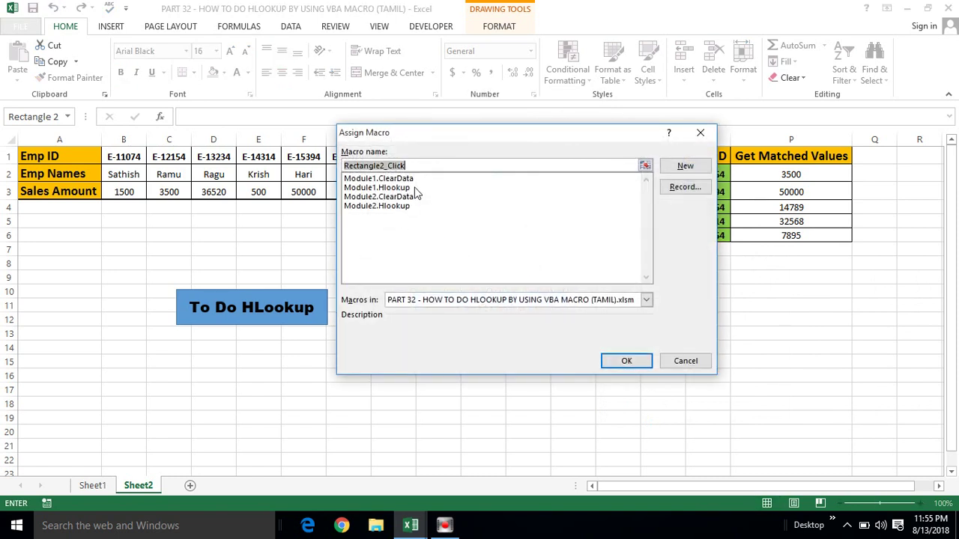
pyautogui.click(380, 198)
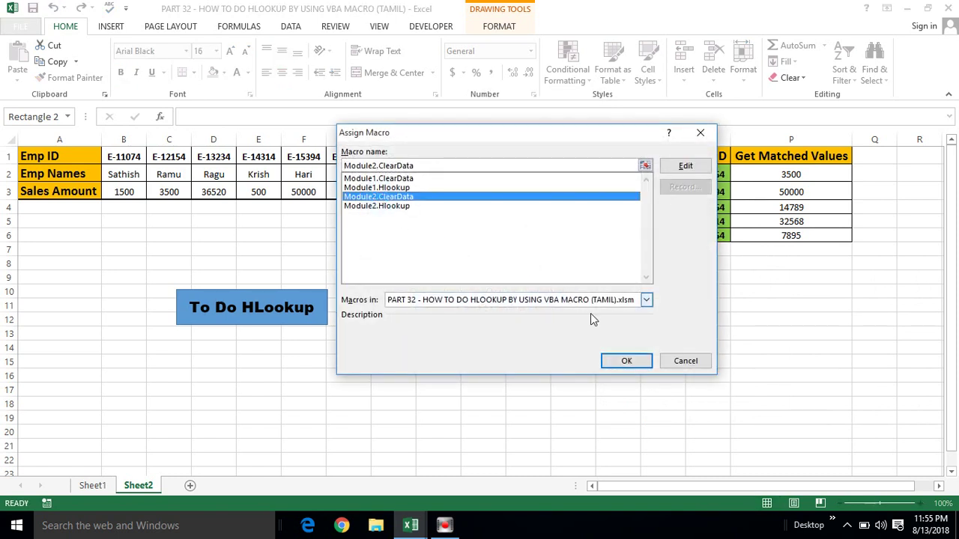
pyautogui.click(622, 363)
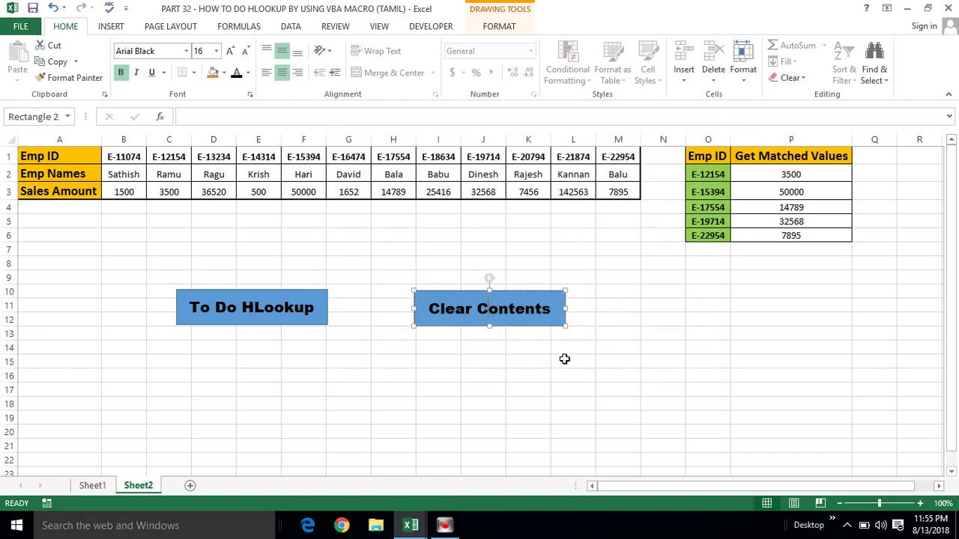
pyautogui.click(565, 361)
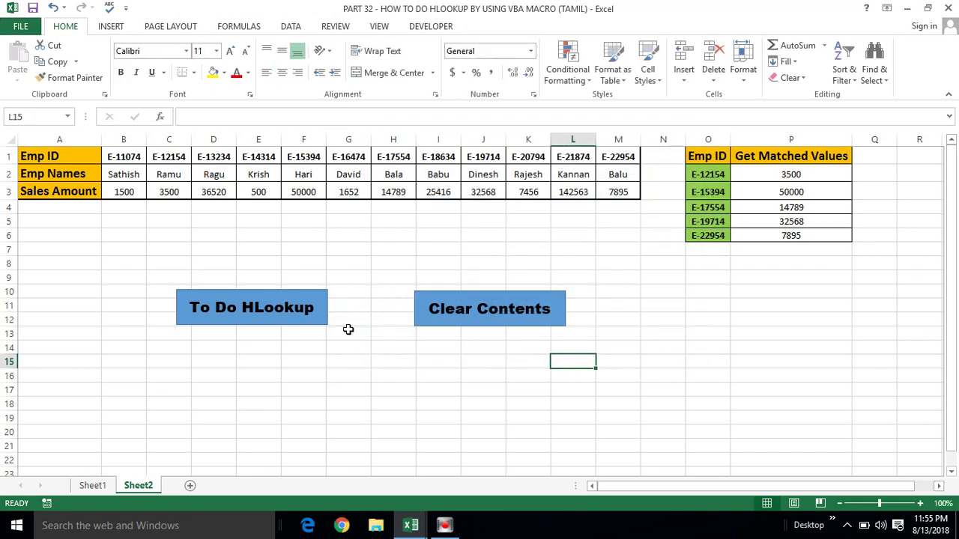
# Empty P2:P6 with Clear Contents, refill them with To Do HLookup, and check P2.
pyautogui.click(455, 322)
pyautogui.click(266, 317)
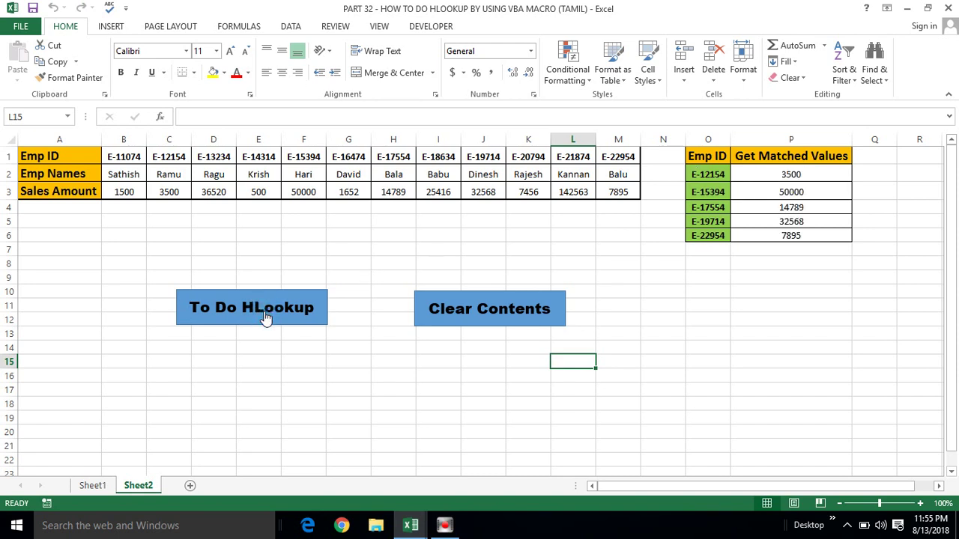
pyautogui.click(779, 173)
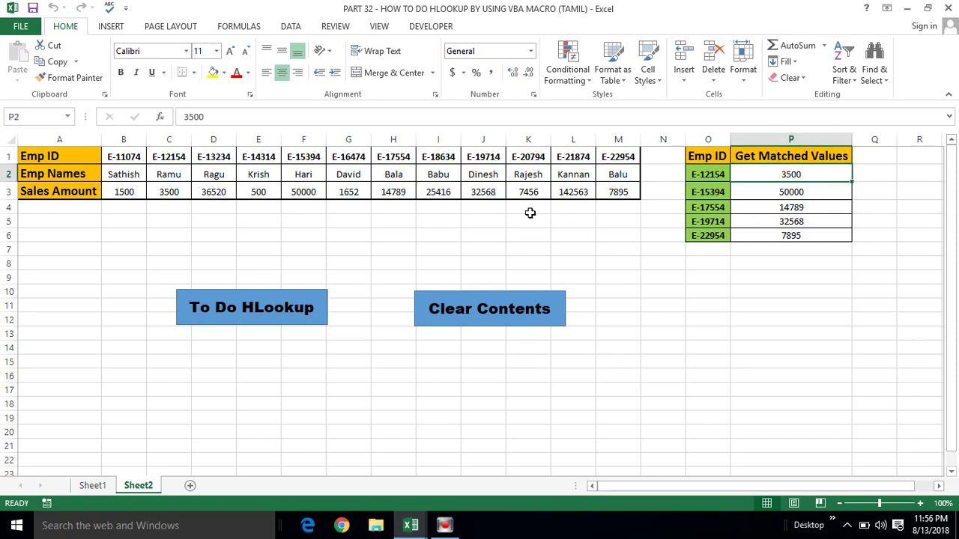
pyautogui.click(809, 173)
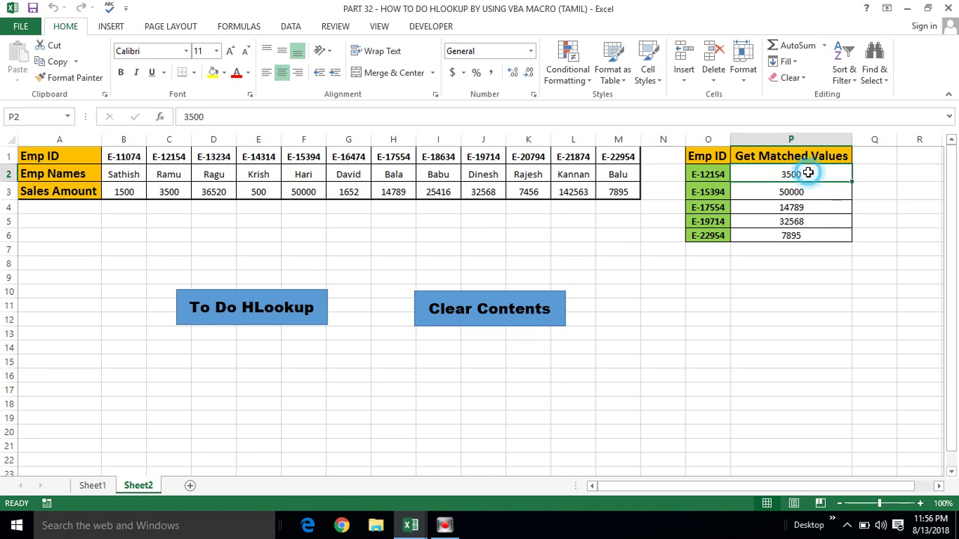
pyautogui.click(705, 155)
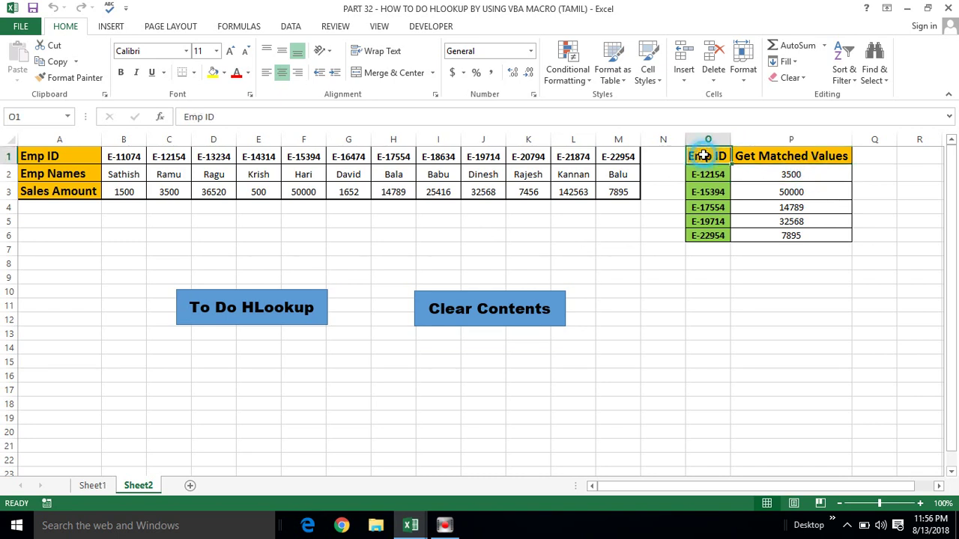
# Select the employee table from the Emp ID label in A1 across its three rows.
pyautogui.click(46, 155)
pyautogui.press('Right')
pyautogui.press('Left')
pyautogui.hotkey('shift', 'Right')
pyautogui.hotkey('shift', 'Right')
pyautogui.hotkey('shift', 'Right')
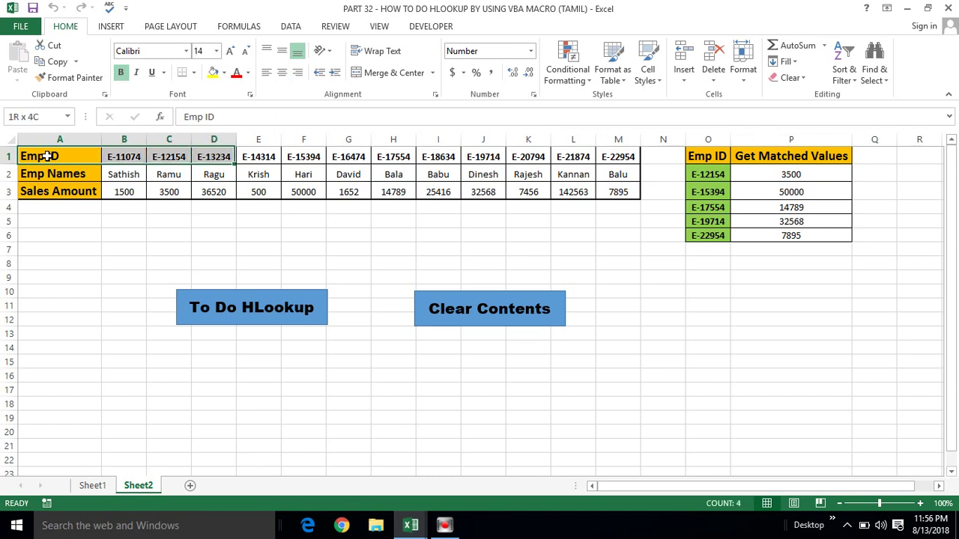
pyautogui.hotkey('shift', 'Right')
pyautogui.hotkey('shift', 'Right')
pyautogui.hotkey('shift', 'Right')
pyautogui.hotkey('shift', 'Right')
pyautogui.hotkey('shift', 'Right')
pyautogui.hotkey('shift', 'Right')
pyautogui.hotkey('shift', 'Right')
pyautogui.hotkey('shift', 'Right')
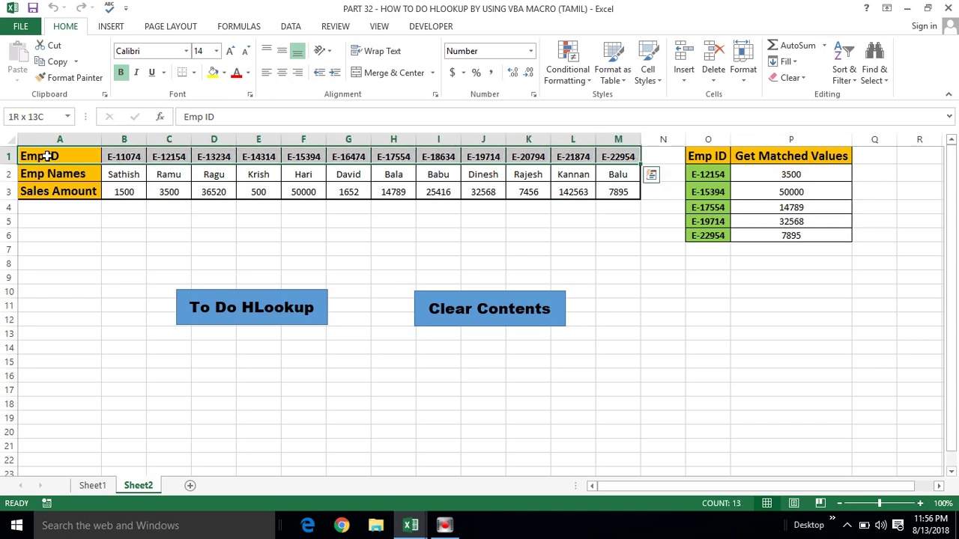
pyautogui.hotkey('shift', 'Down')
pyautogui.hotkey('shift', 'Down')
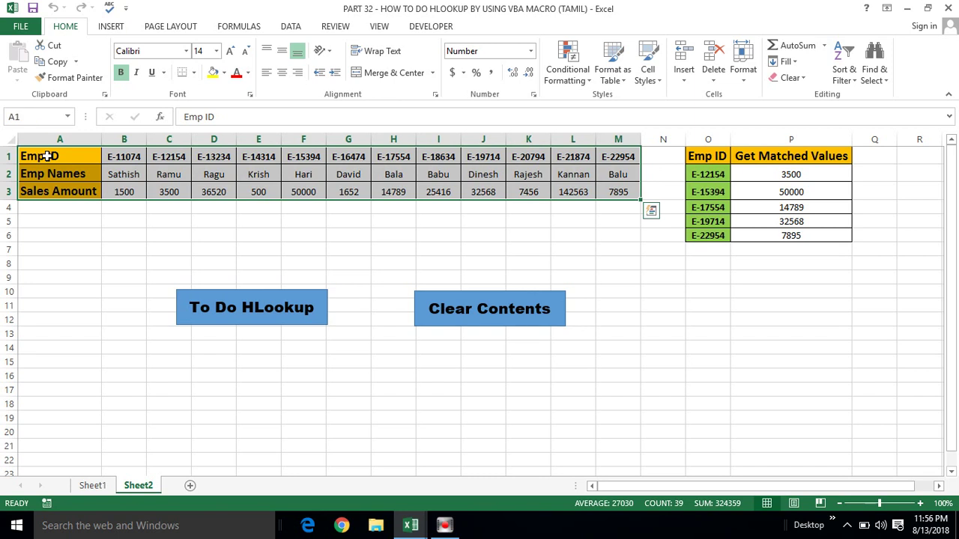
pyautogui.press('Right')
pyautogui.press('Right')
pyautogui.press('Right')
pyautogui.press('Right')
pyautogui.press('Right')
pyautogui.press('Right')
pyautogui.press('Right')
pyautogui.press('Right')
pyautogui.press('Right')
pyautogui.press('Right')
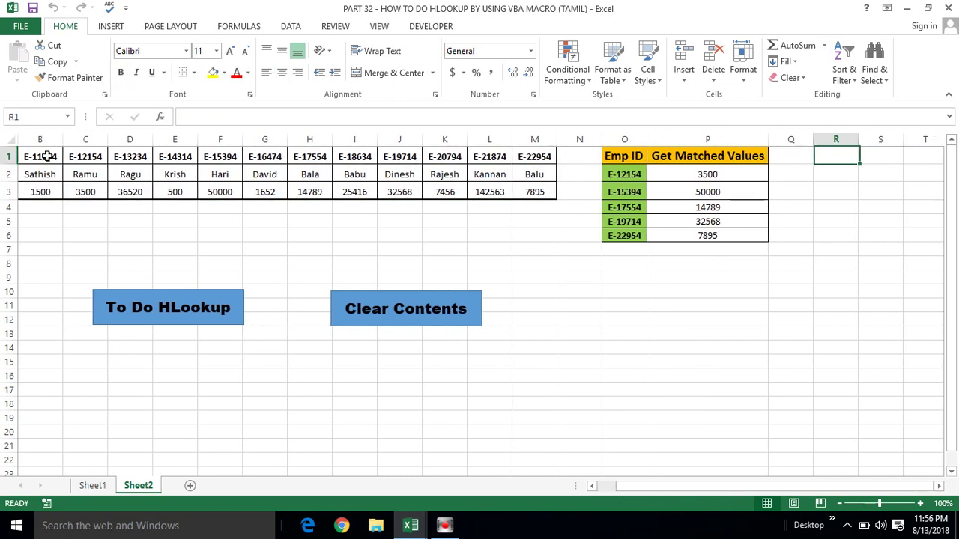
# Review the Emp ID row to C1 and the name in C2, then deselect to A7.
pyautogui.press('Left')
pyautogui.press('Left')
pyautogui.press('Left')
pyautogui.press('Left')
pyautogui.press('Left')
pyautogui.press('Left')
pyautogui.press('Left')
pyautogui.press('Left')
pyautogui.press('Left')
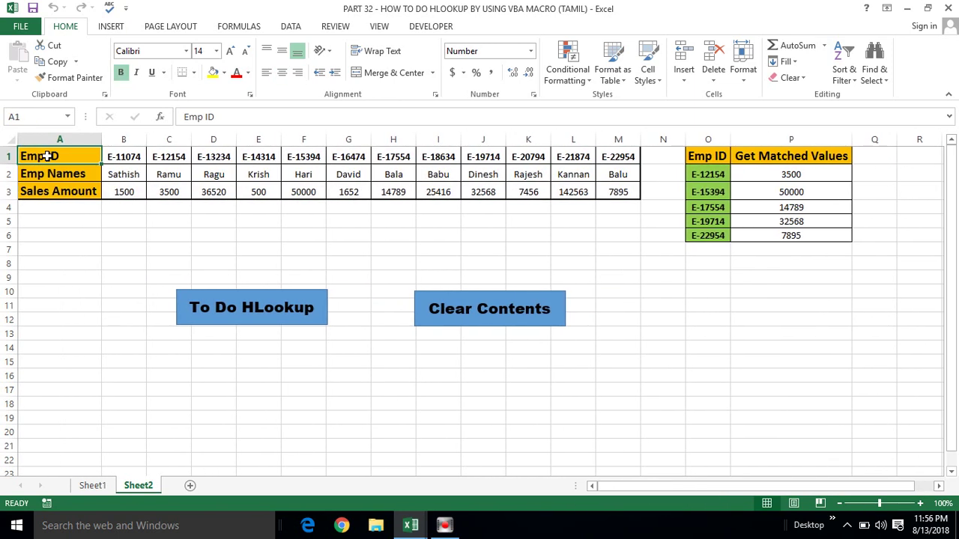
pyautogui.press('Right')
pyautogui.hotkey('shift', 'Right')
pyautogui.hotkey('shift', 'Right')
pyautogui.hotkey('shift', 'Right')
pyautogui.hotkey('shift', 'Right')
pyautogui.press('Left')
pyautogui.press('Right')
pyautogui.press('Right')
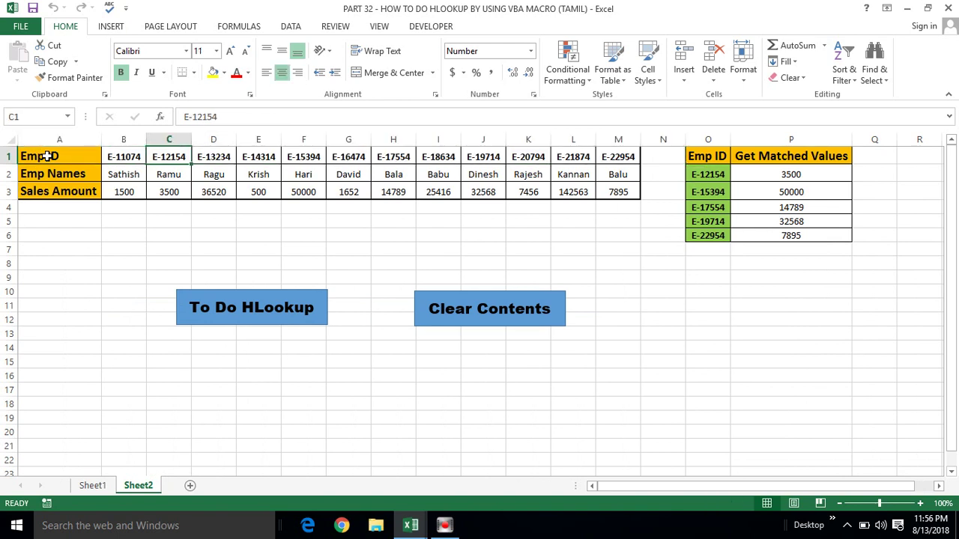
pyautogui.press('Down')
pyautogui.click(75, 246)
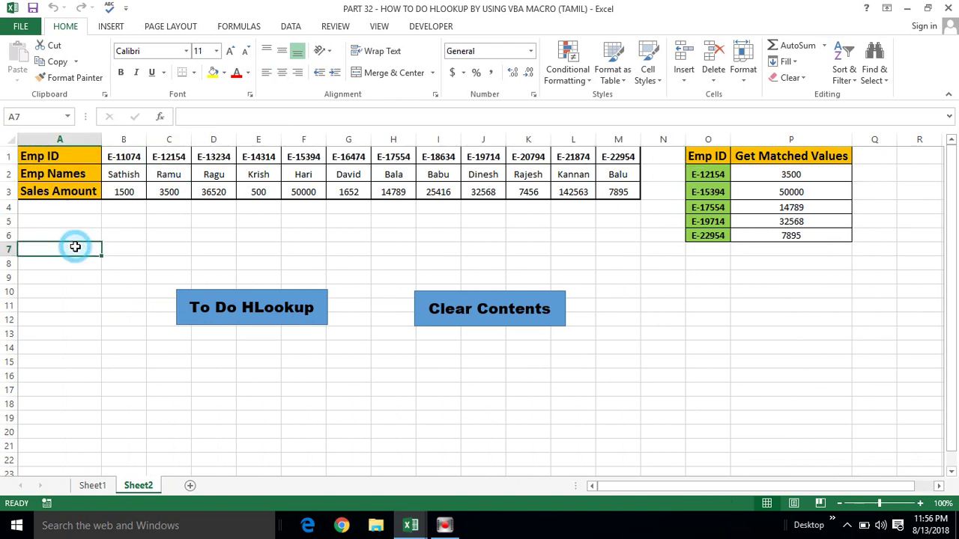